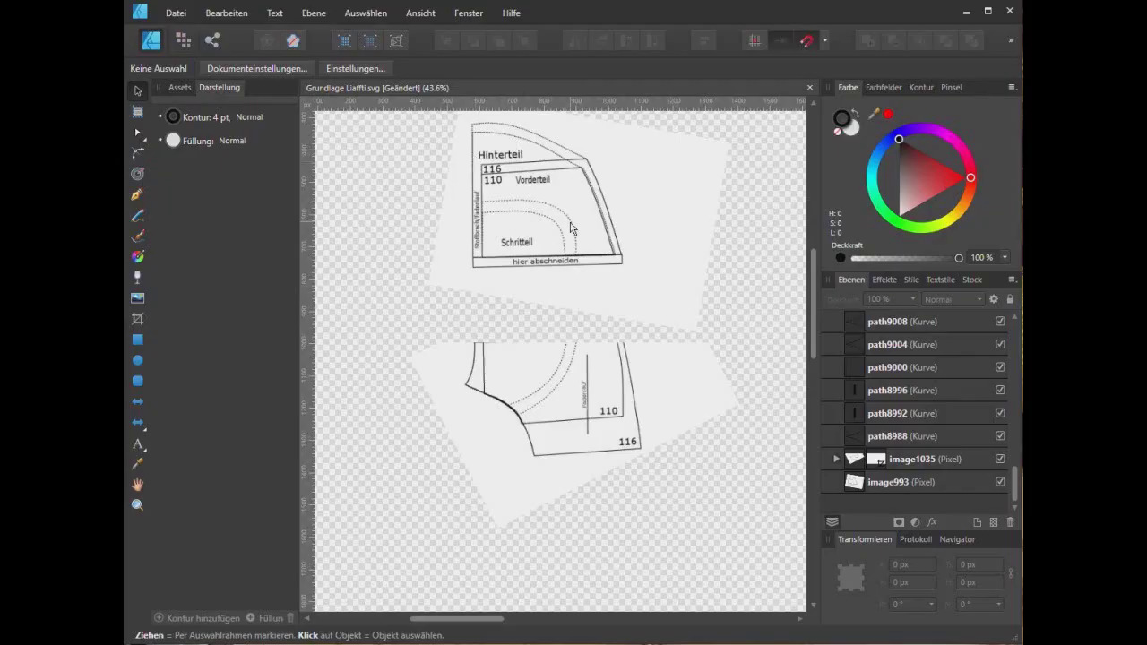
# - Drag the lower scan image1035 up so it joins directly below image993
pyautogui.click(571, 228)
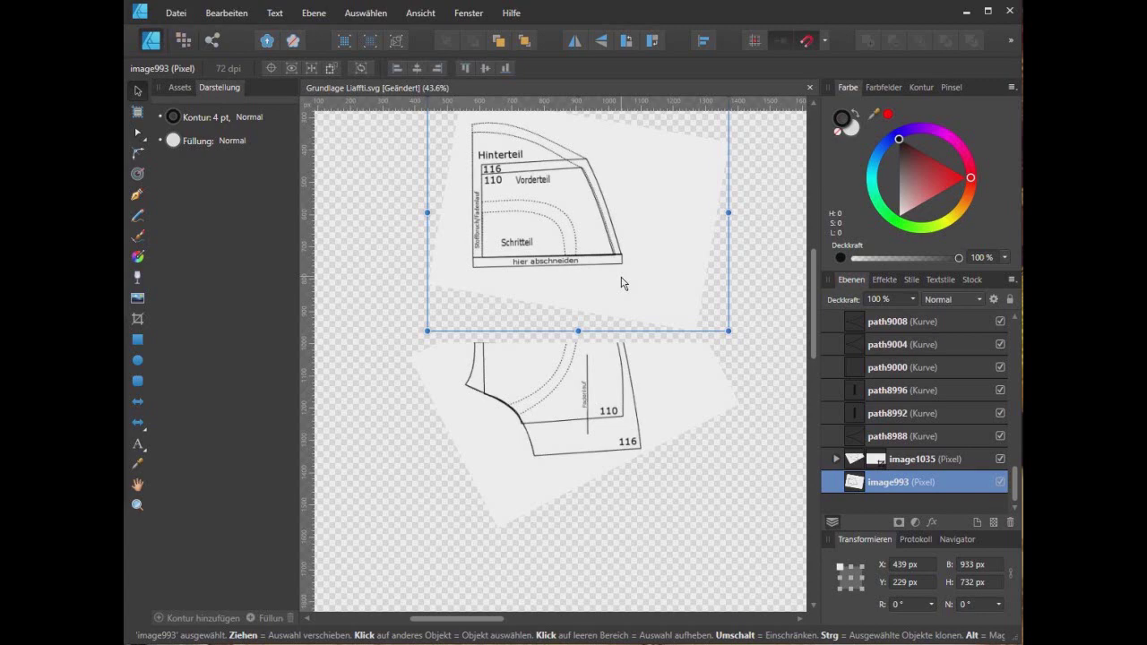
pyautogui.click(588, 386)
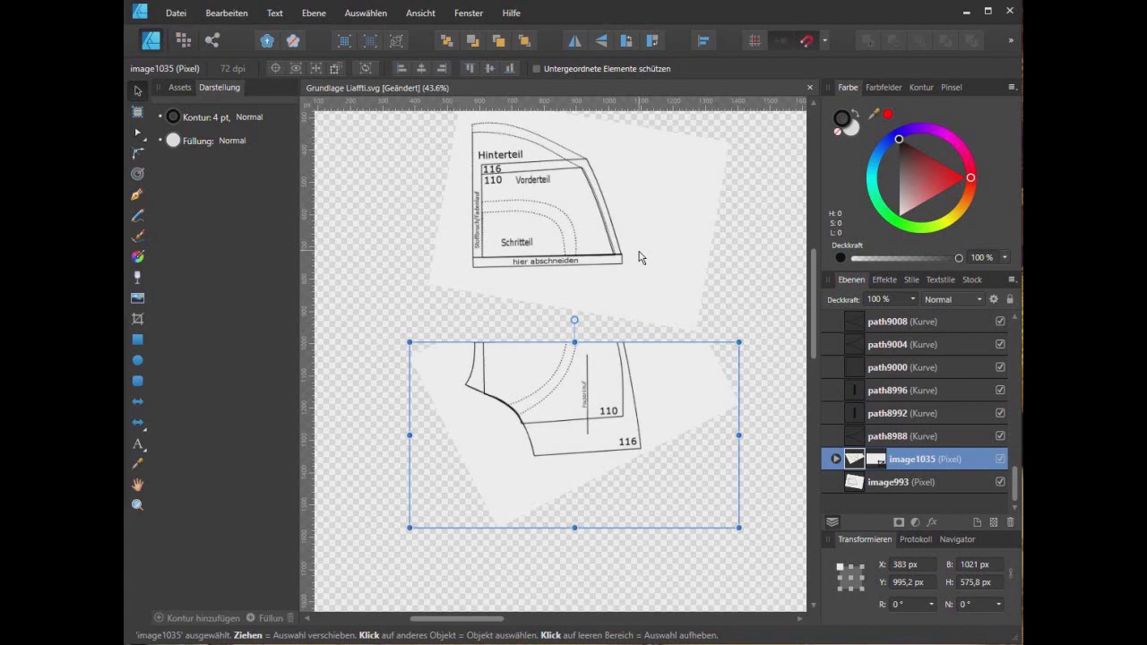
pyautogui.moveTo(629, 372); pyautogui.dragTo(625, 317)
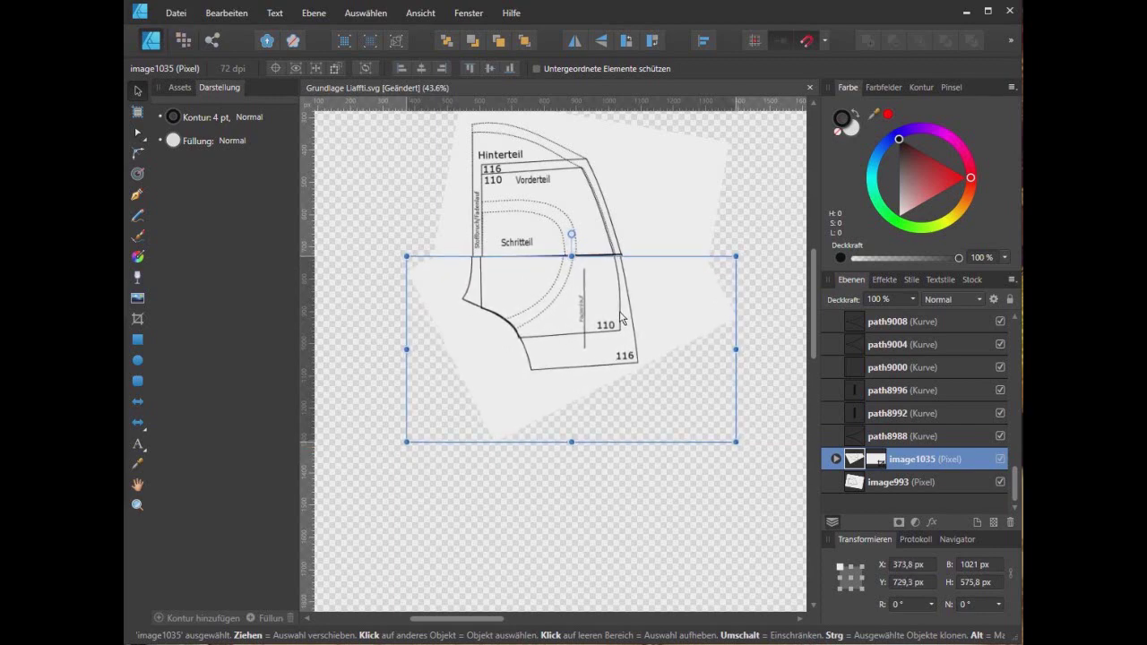
pyautogui.click(624, 538)
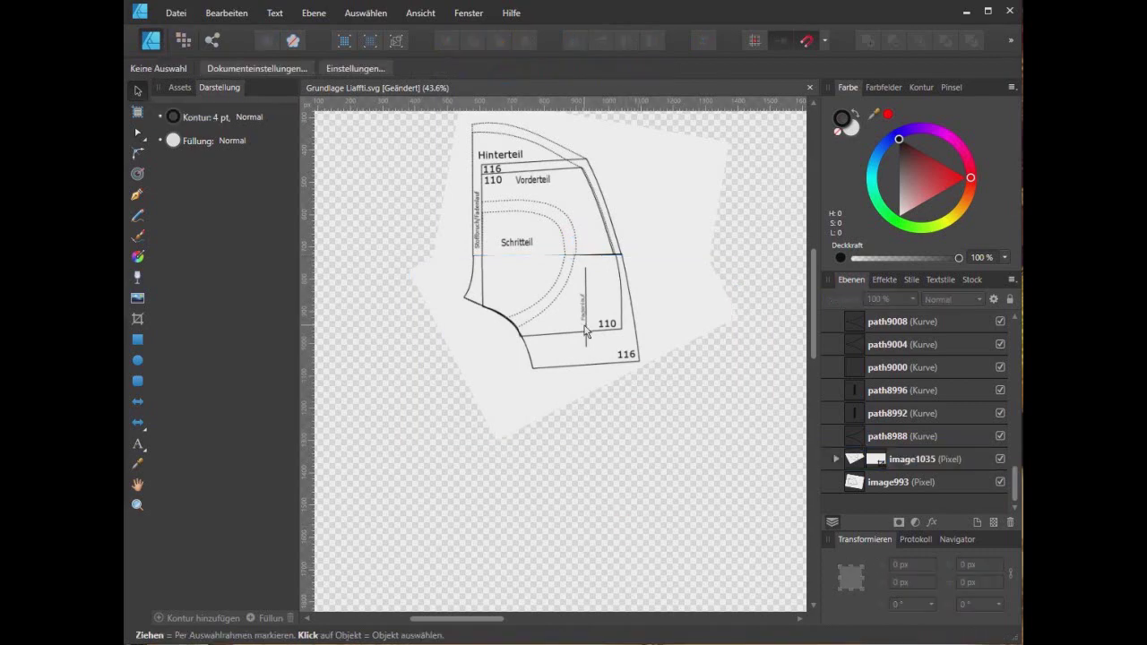
# - Zoom into the pattern and collapse the Ebene 1 layer in the Ebenen panel
pyautogui.keyDown('ctrl'); pyautogui.scroll(1, 602, 250); pyautogui.keyUp('ctrl')
pyautogui.keyDown('ctrl'); pyautogui.scroll(1, 602, 251); pyautogui.keyUp('ctrl')
pyautogui.scroll(1, 600, 251)
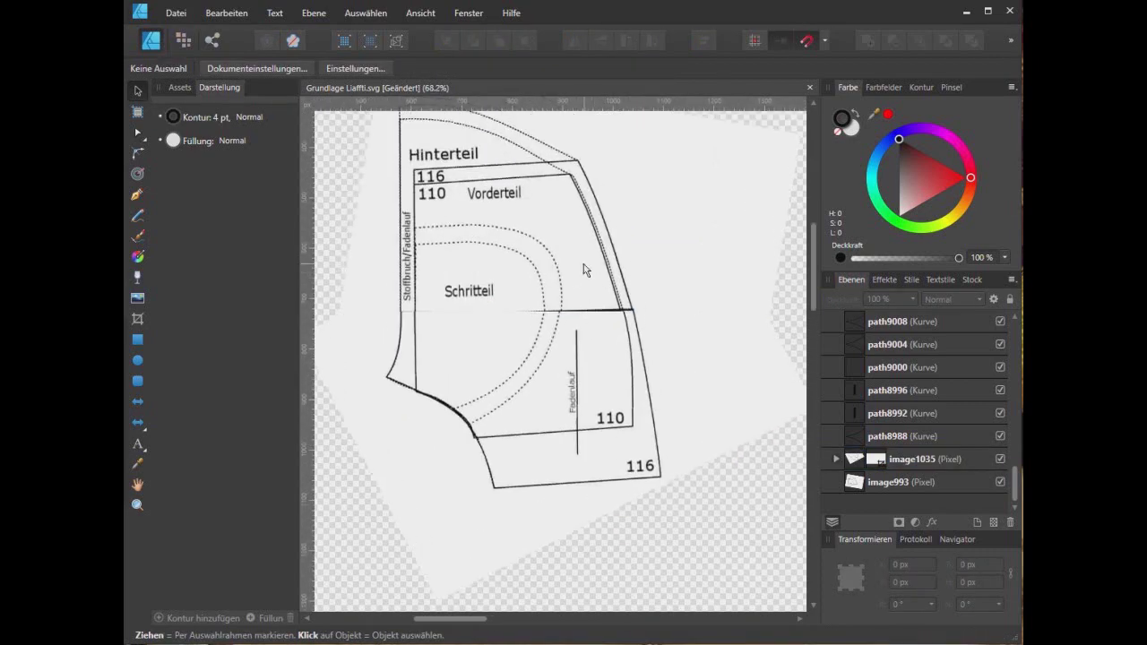
pyautogui.scroll(2, 587, 269)
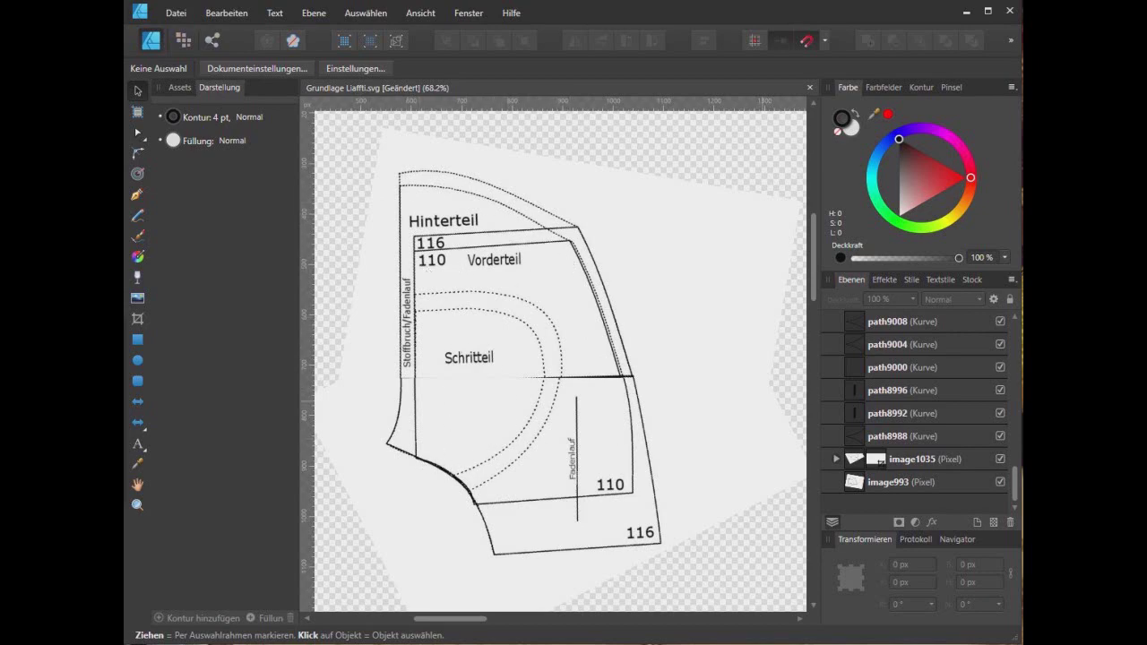
pyautogui.moveTo(1018, 500); pyautogui.dragTo(1016, 338)
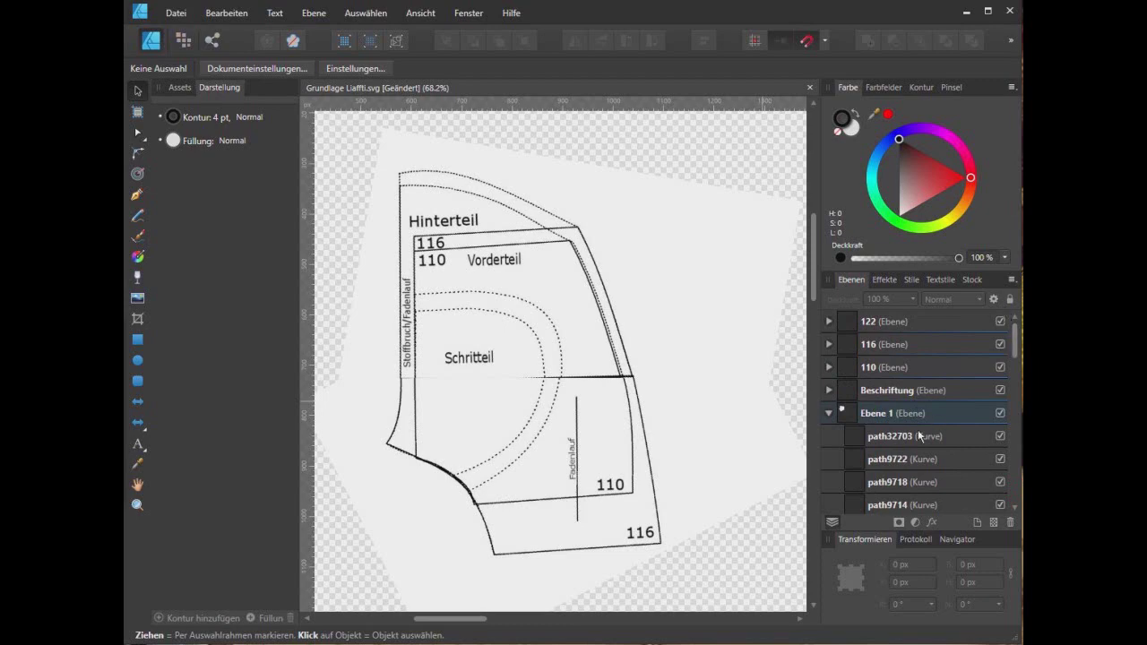
pyautogui.click(828, 413)
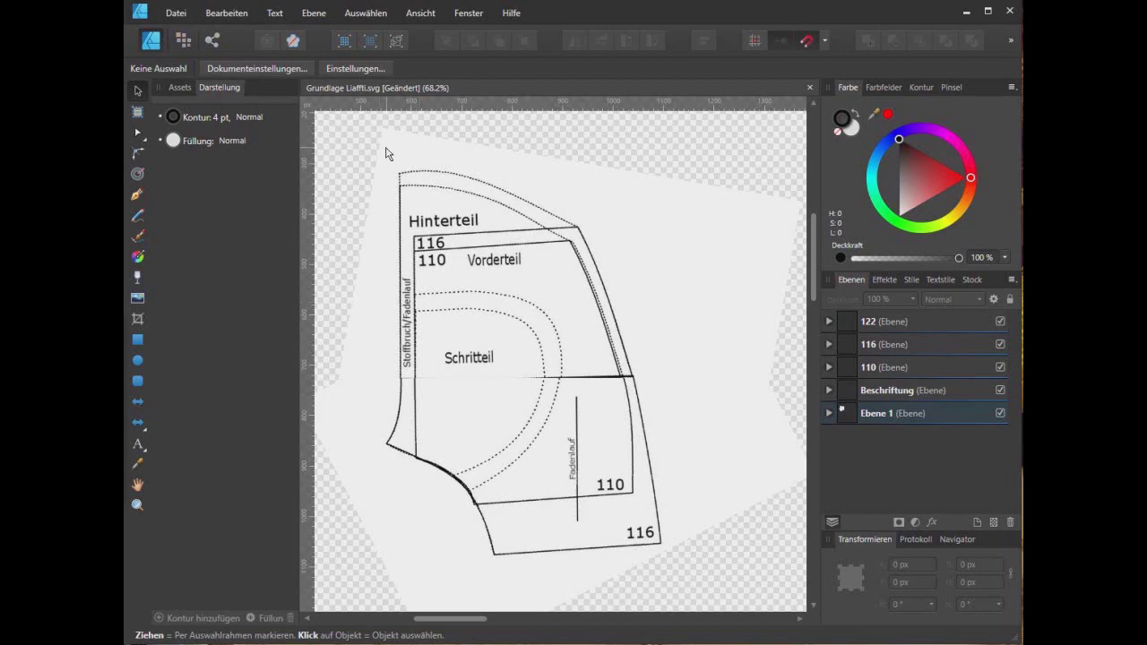
# - Choose the Pen tool with a red stroke colour
pyautogui.click(137, 197)
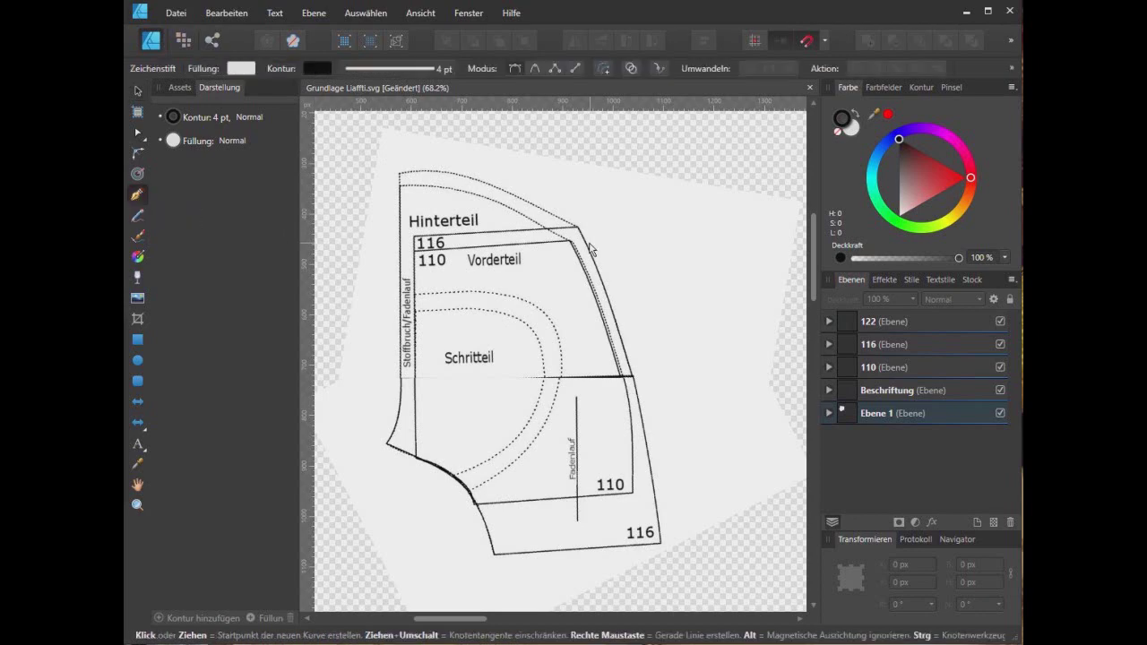
pyautogui.keyDown('ctrl'); pyautogui.scroll(3, 437, 305); pyautogui.keyUp('ctrl')
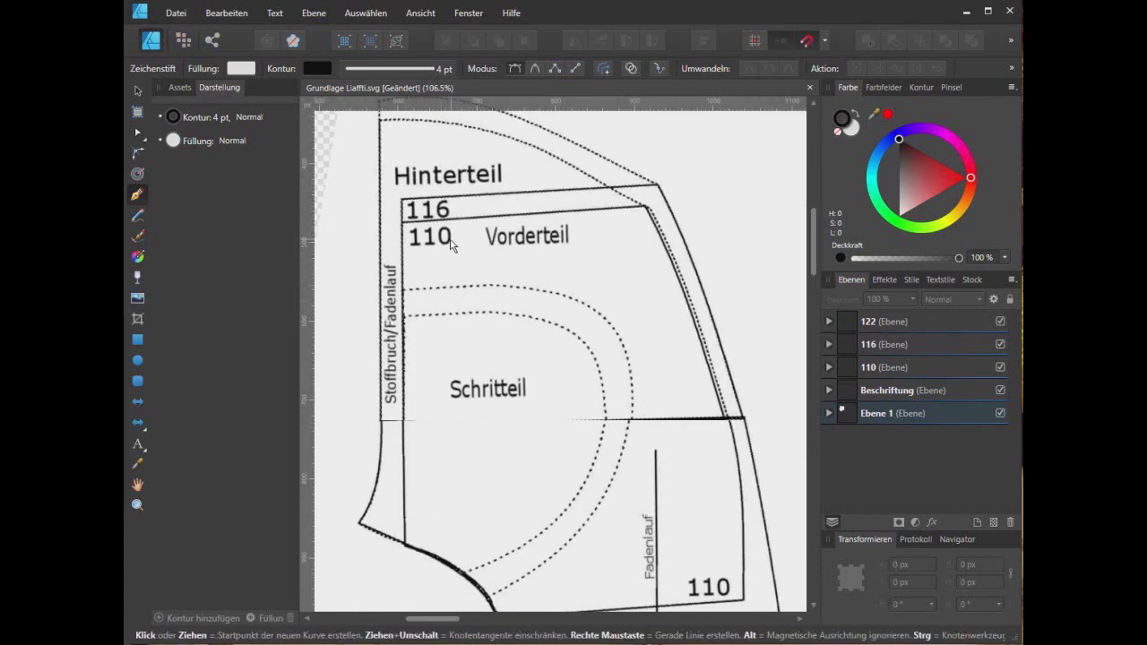
pyautogui.scroll(-2, 452, 244)
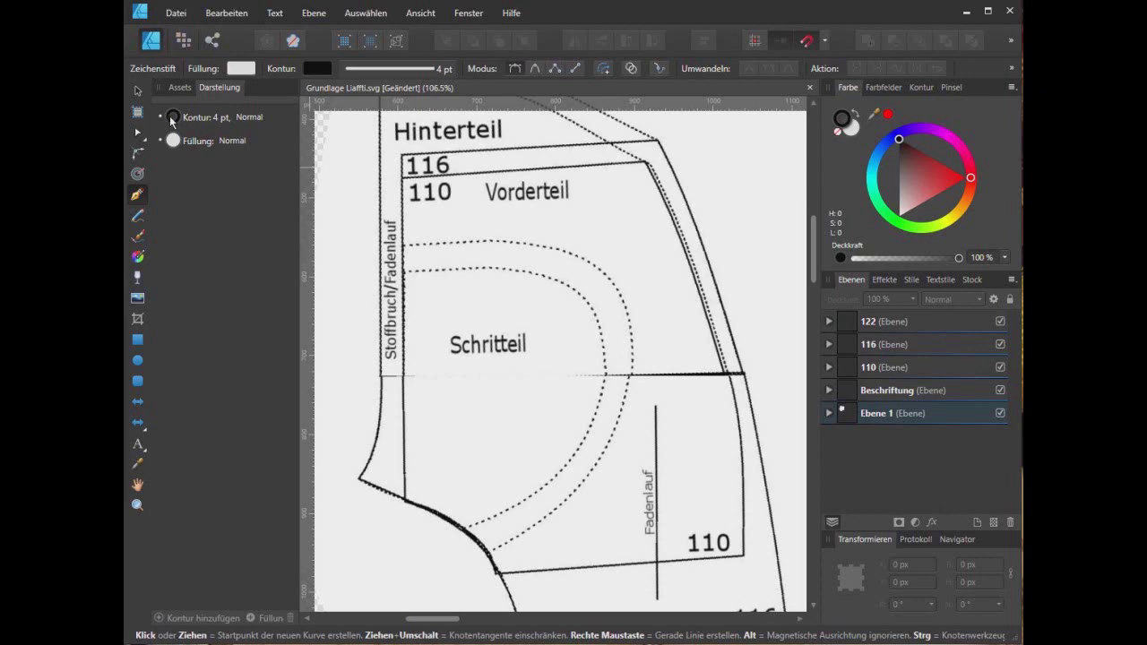
pyautogui.click(956, 182)
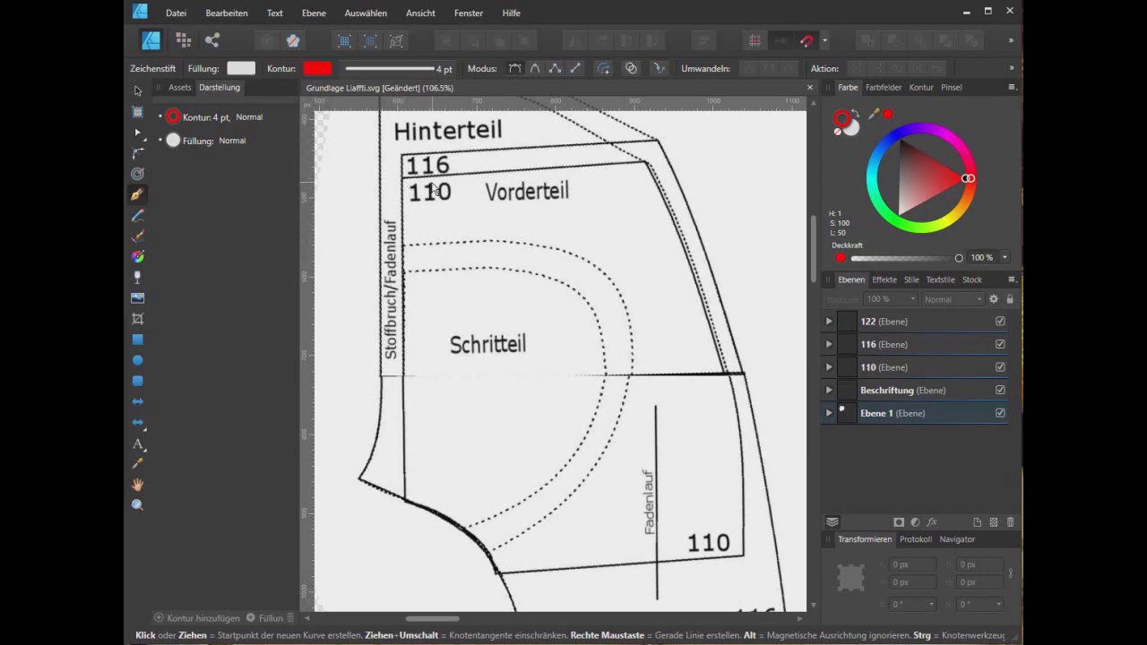
pyautogui.scroll(-1, 408, 184)
# - Trace the 110 outline with five corner points and close the path at the start
pyautogui.click(404, 155)
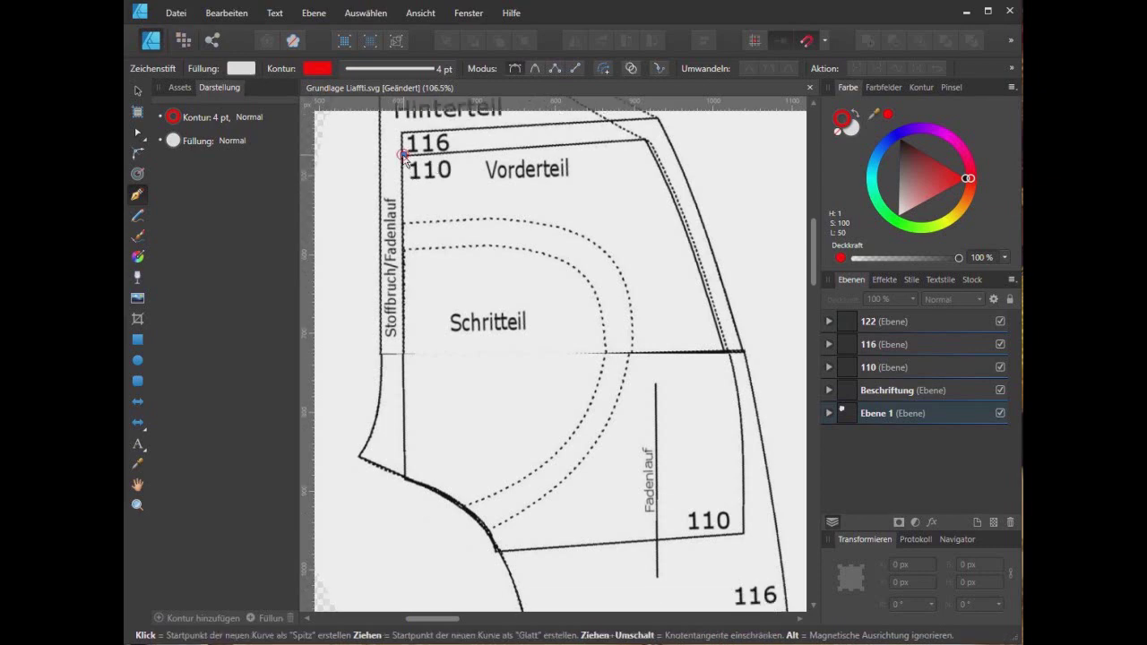
pyautogui.click(648, 138)
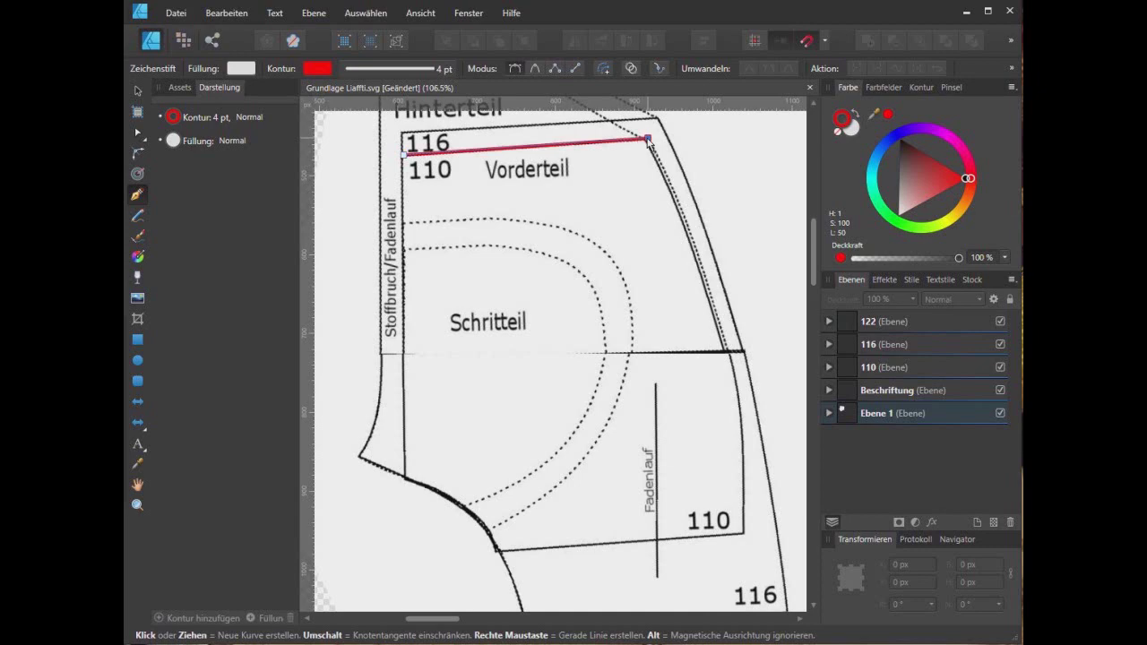
pyautogui.click(743, 533)
pyautogui.click(498, 551)
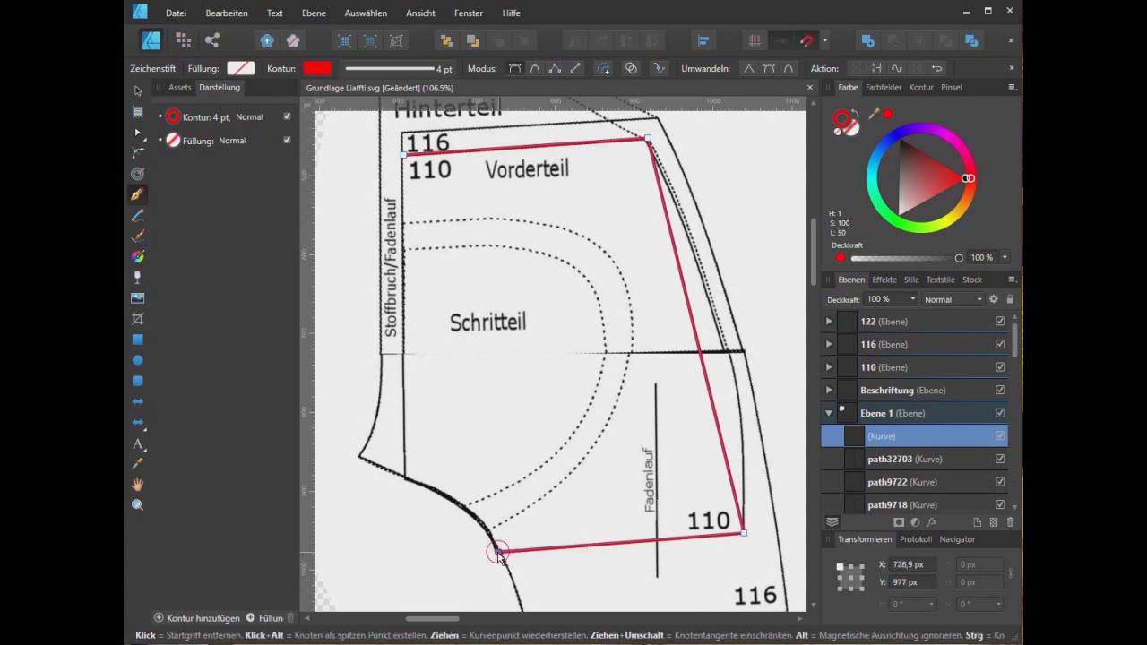
pyautogui.click(406, 479)
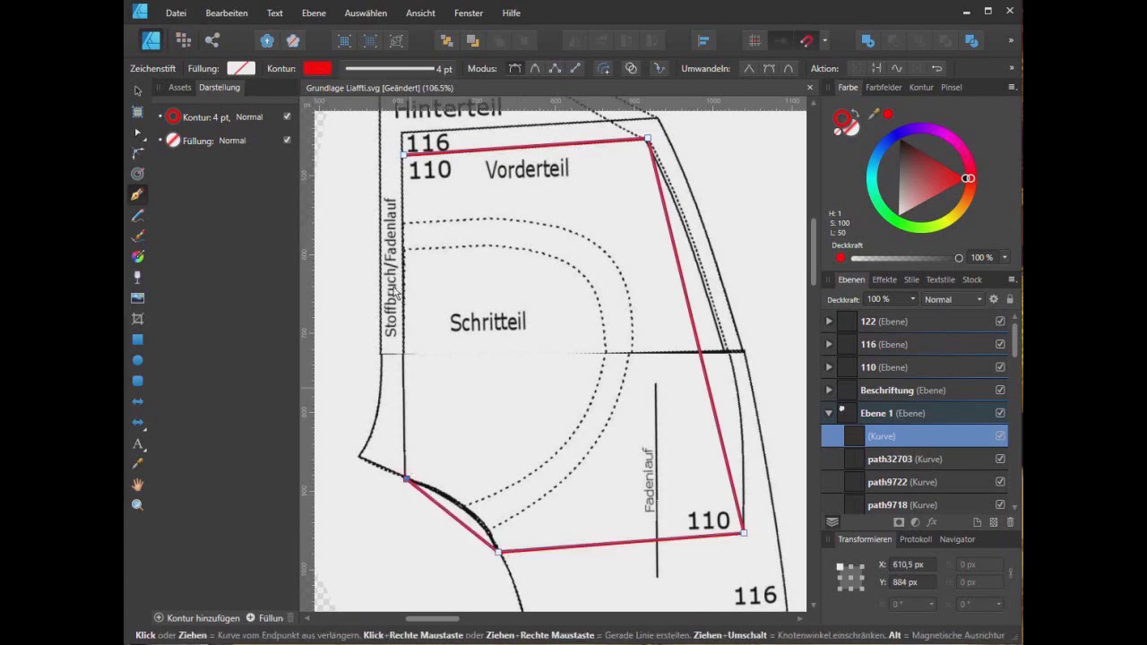
pyautogui.click(404, 157)
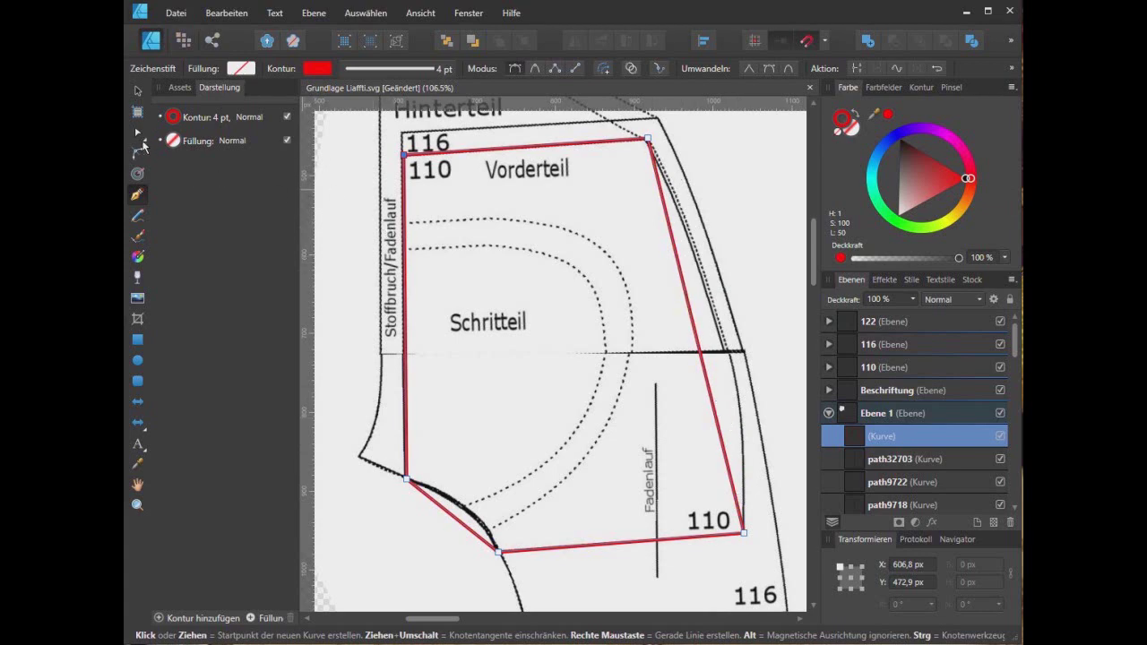
pyautogui.click(138, 133)
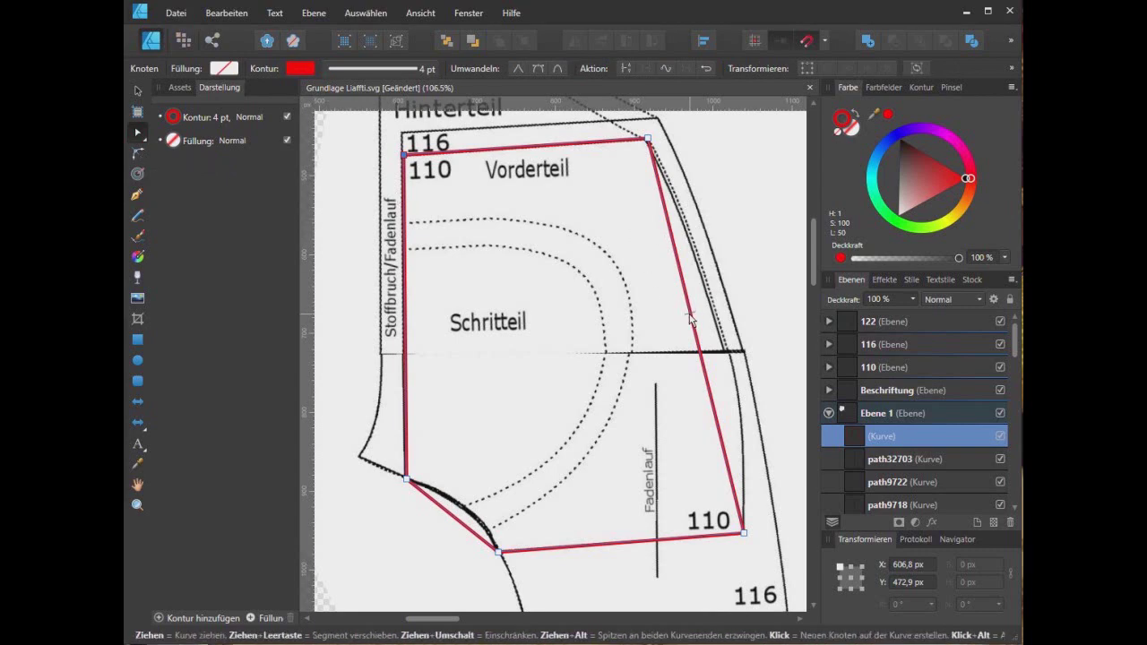
# - Bend the red outline's right side and lower-left crotch edge along the printed curves
pyautogui.moveTo(689, 317); pyautogui.dragTo(725, 354)
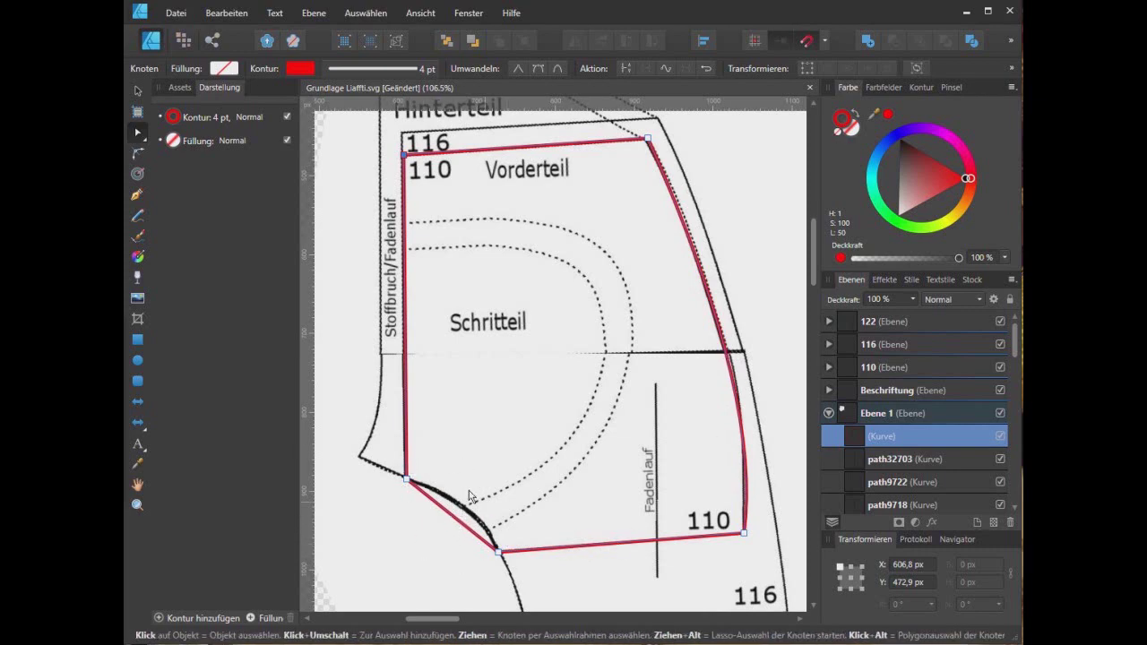
pyautogui.moveTo(456, 526); pyautogui.dragTo(462, 514)
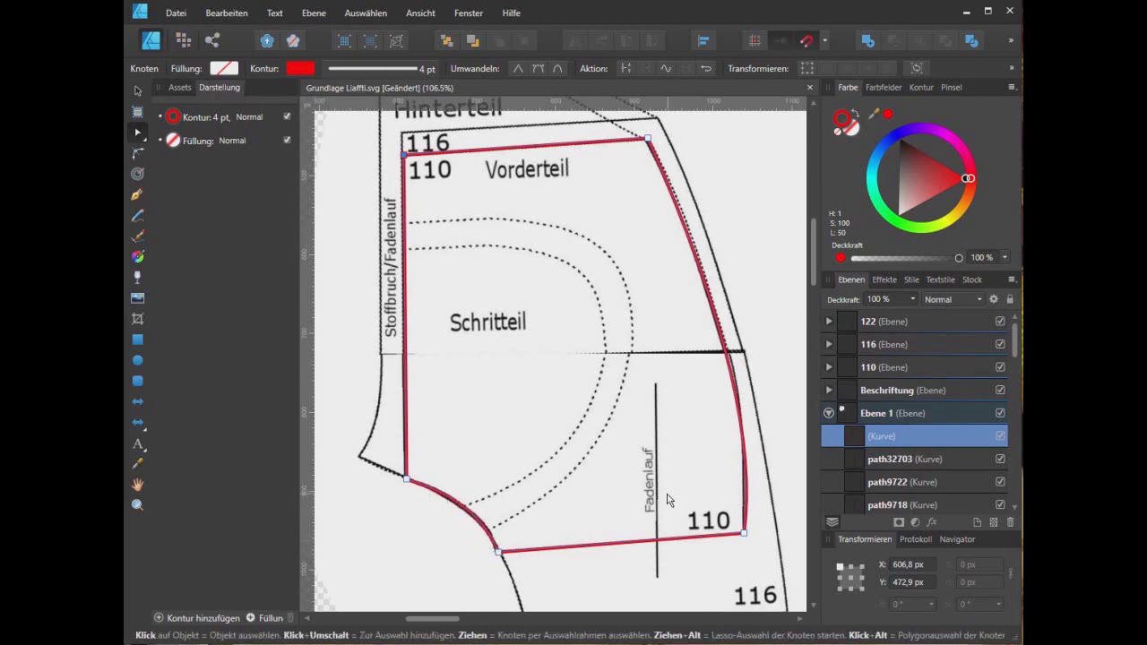
pyautogui.click(137, 94)
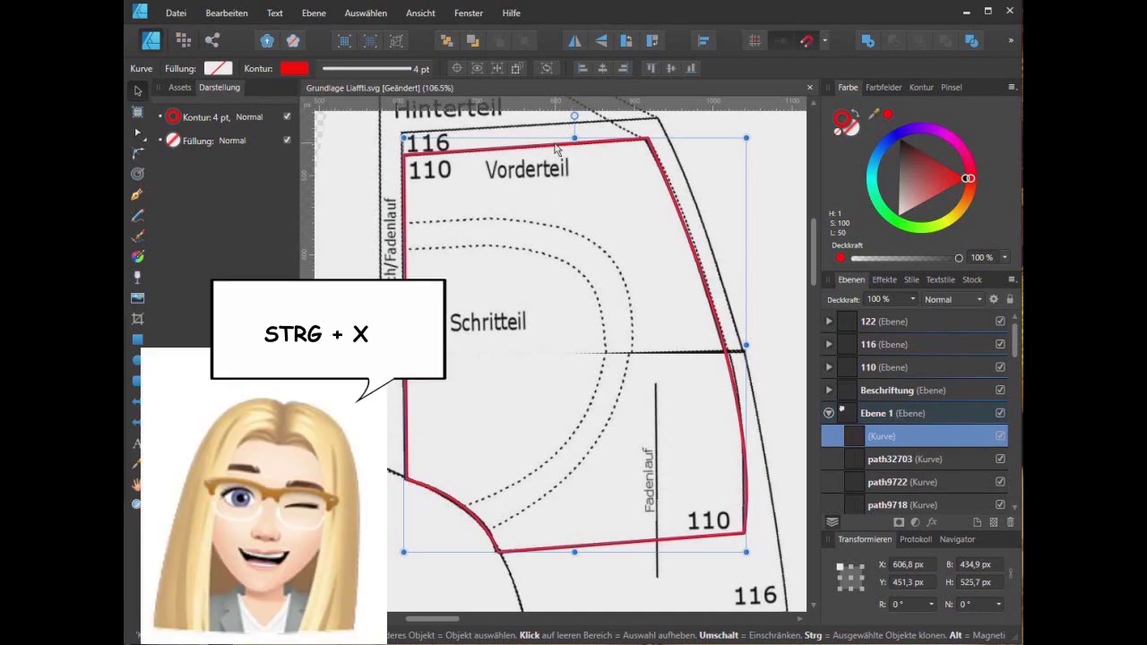
# - Move the red outline from Ebene 1 into the 110 layer
pyautogui.hotkey('ctrl', 'x')
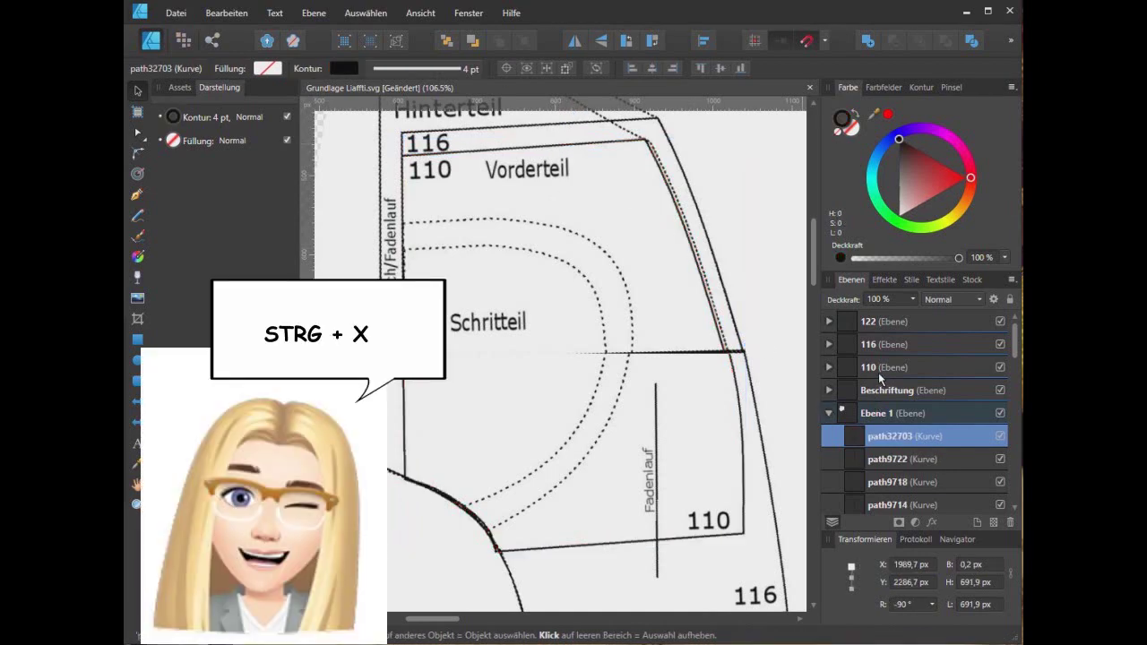
pyautogui.click(879, 373)
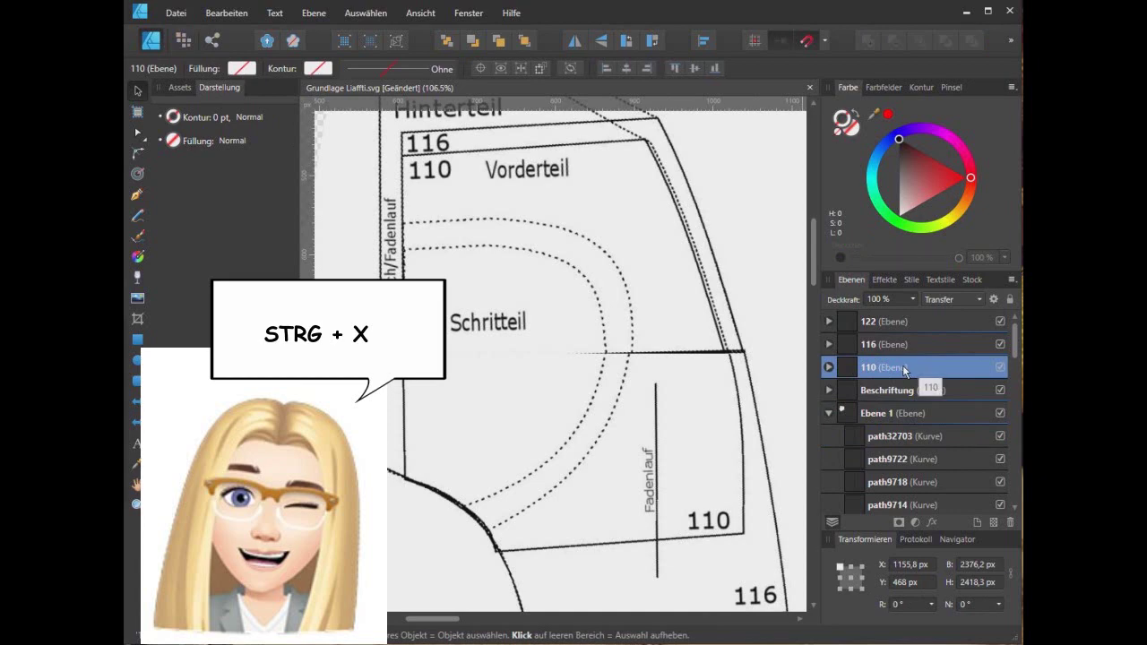
pyautogui.hotkey('ctrl', 'v')
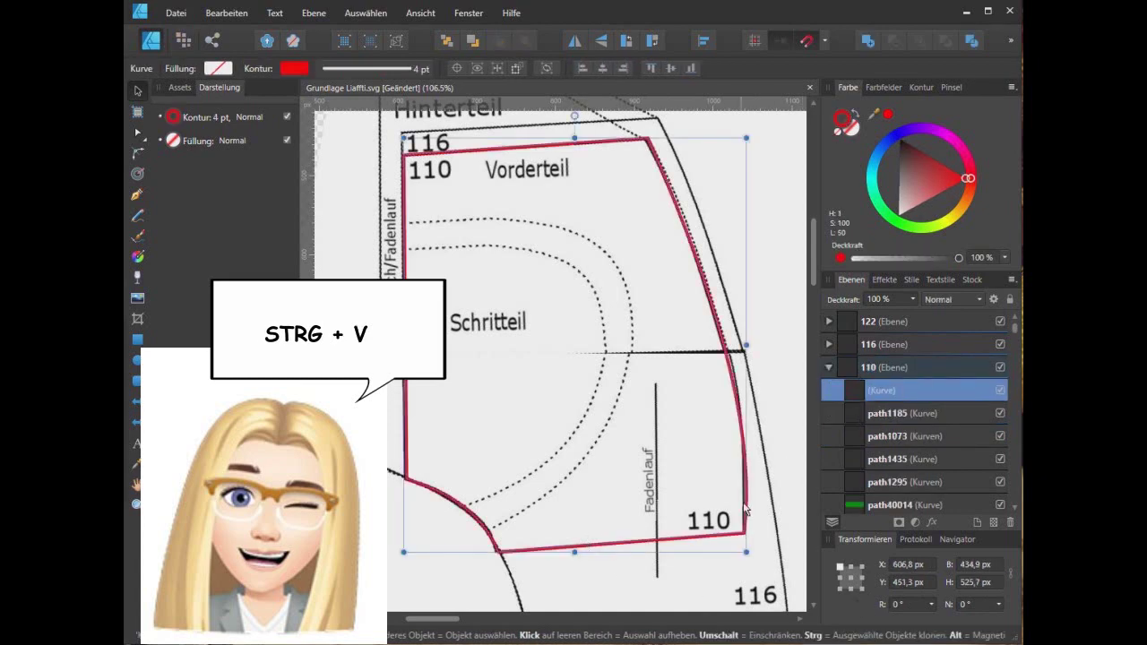
pyautogui.click(828, 368)
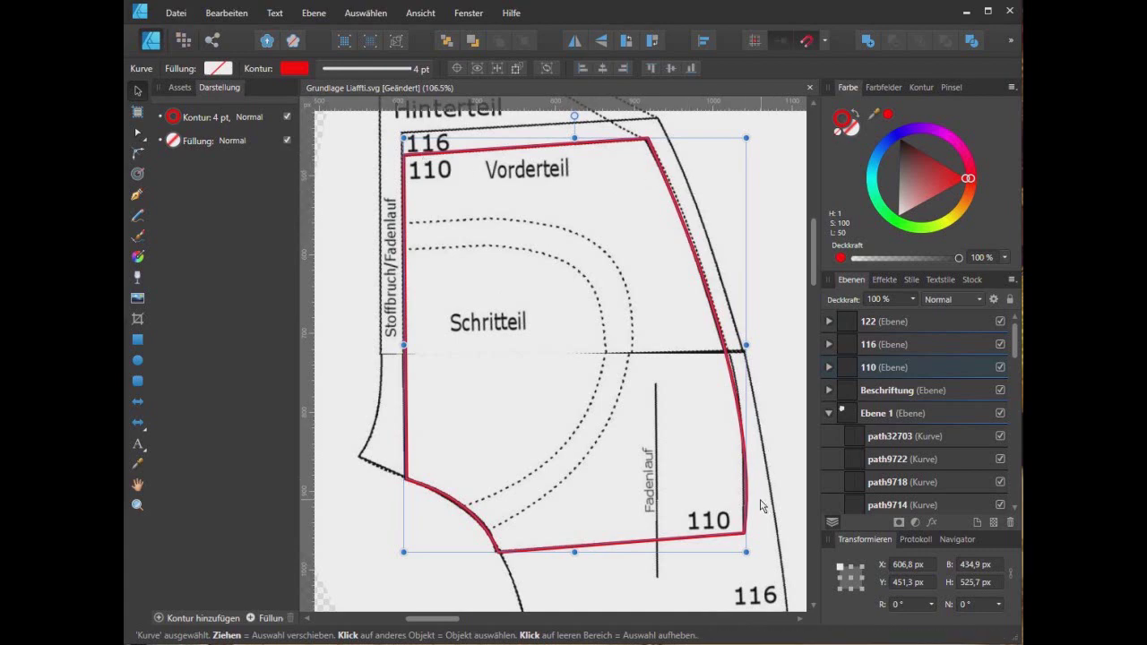
# - Paste a copy of the outline into layer 116 and recolour it green
pyautogui.hotkey('ctrl', 'c')
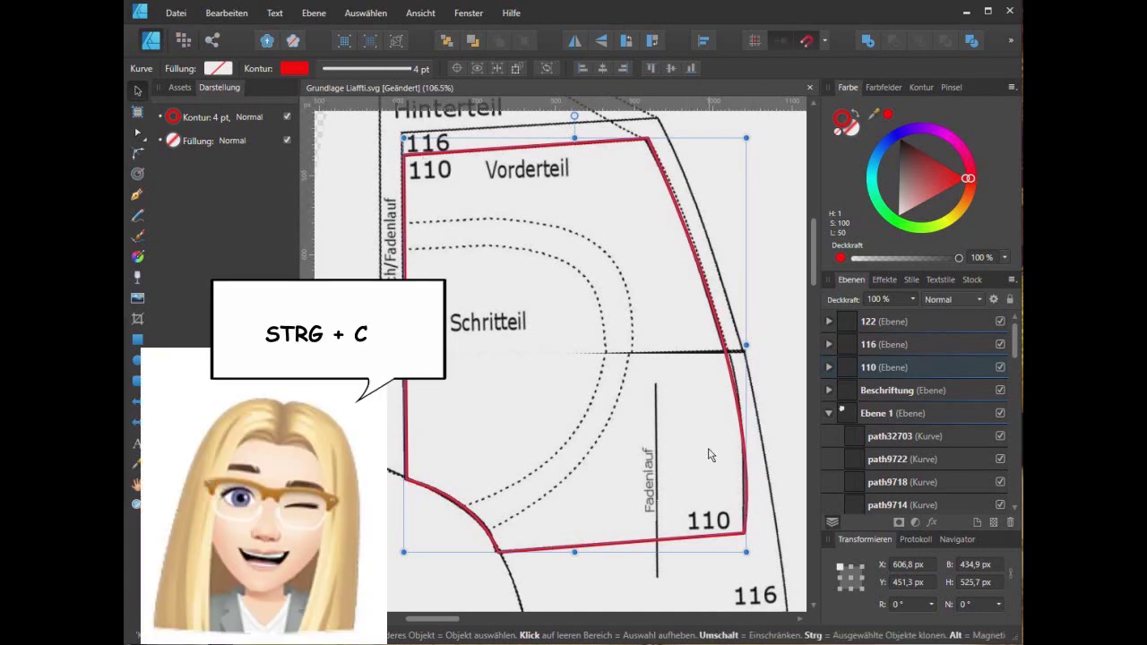
pyautogui.click(879, 347)
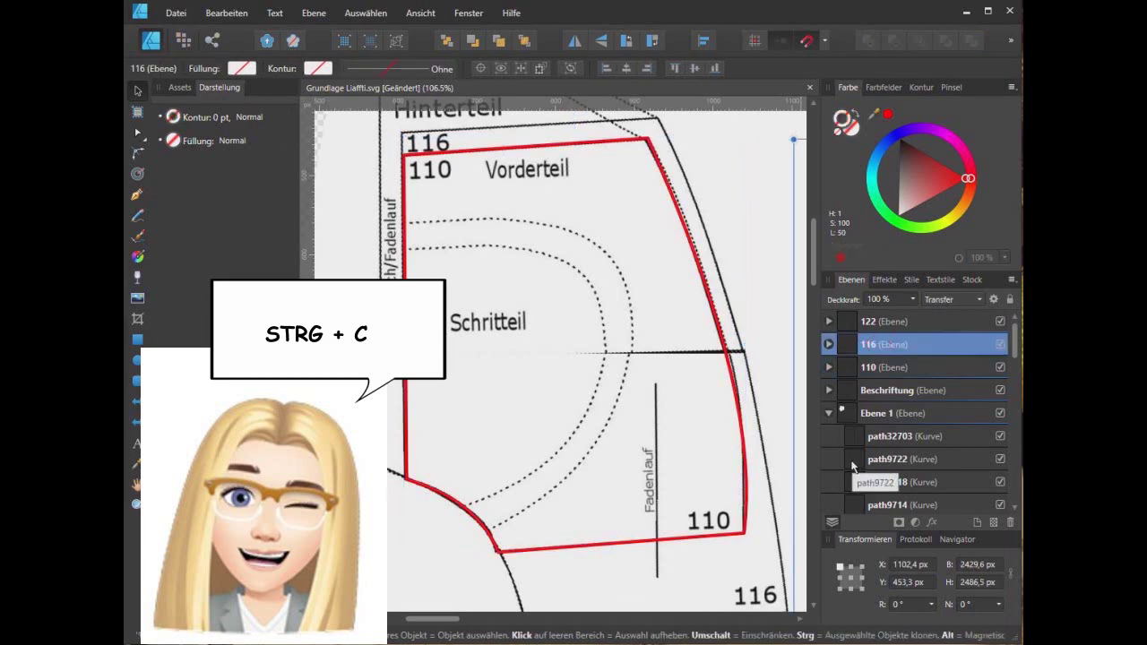
pyautogui.hotkey('ctrl', 'v')
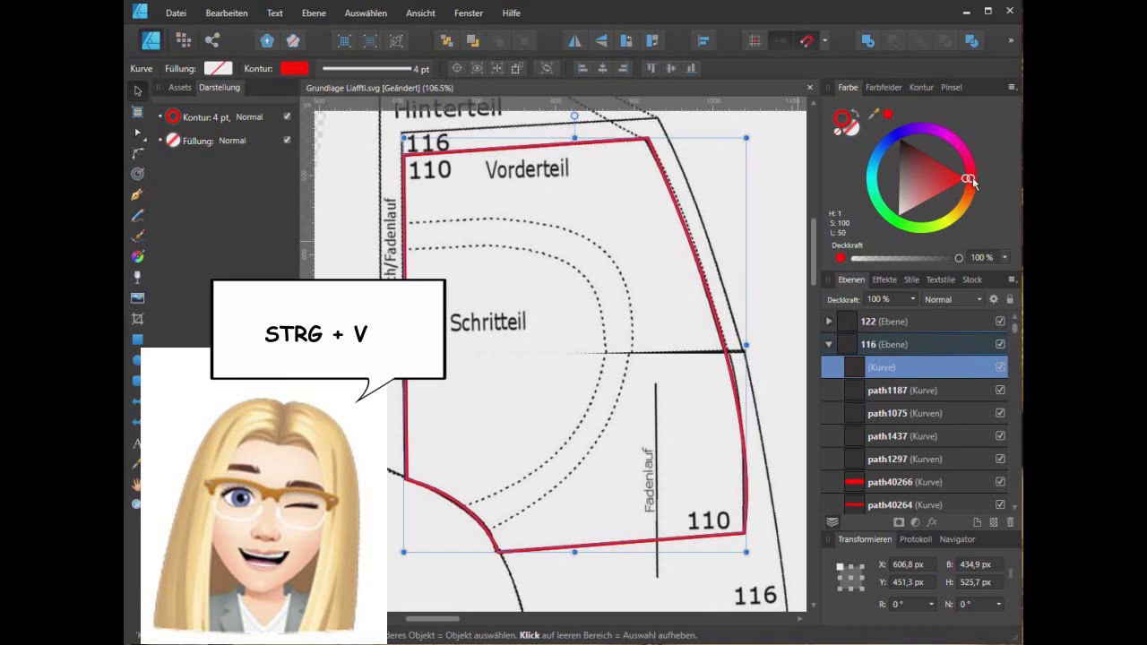
pyautogui.moveTo(968, 179); pyautogui.dragTo(897, 224)
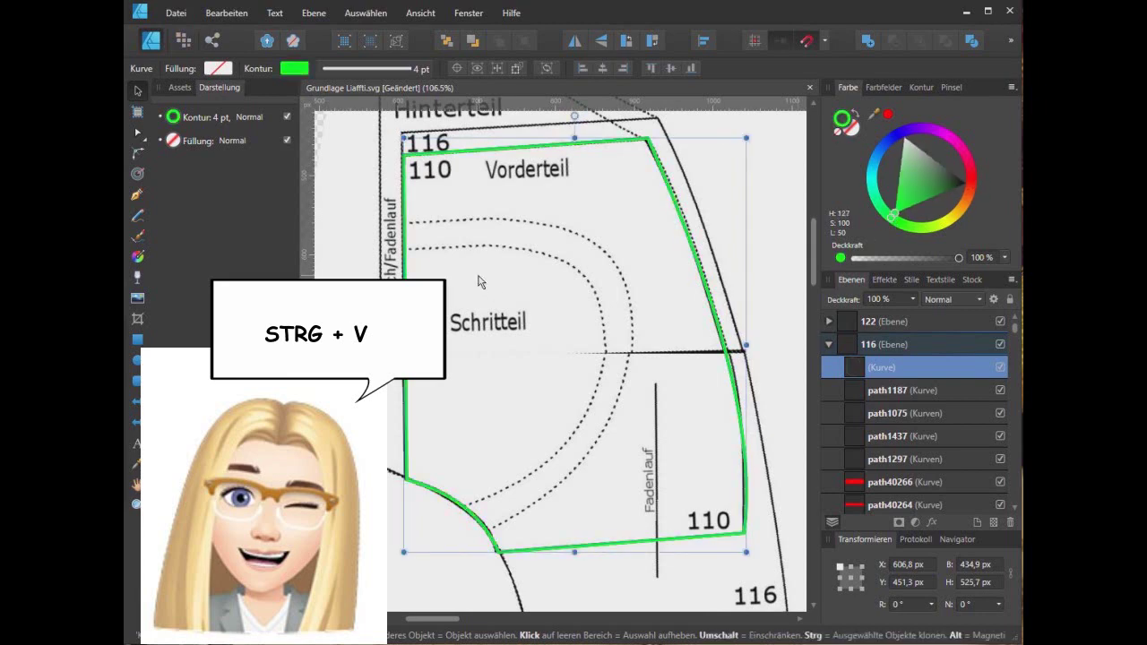
pyautogui.scroll(1, 524, 268)
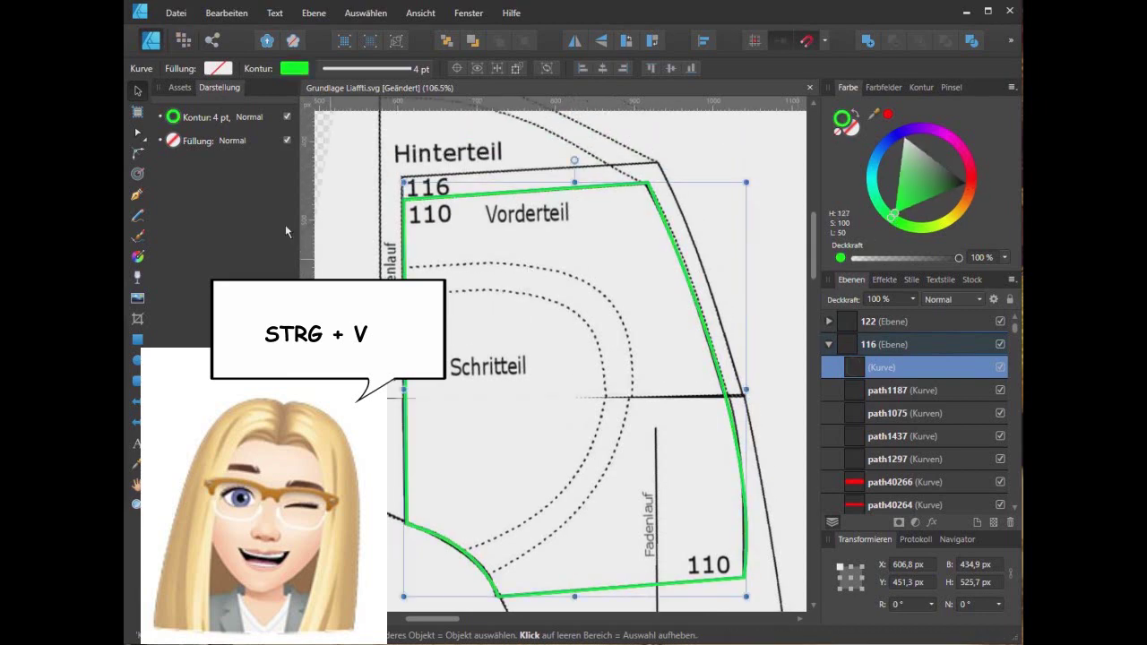
# - Move the green outline's corner nodes out onto the 116 pattern lines
pyautogui.click(138, 133)
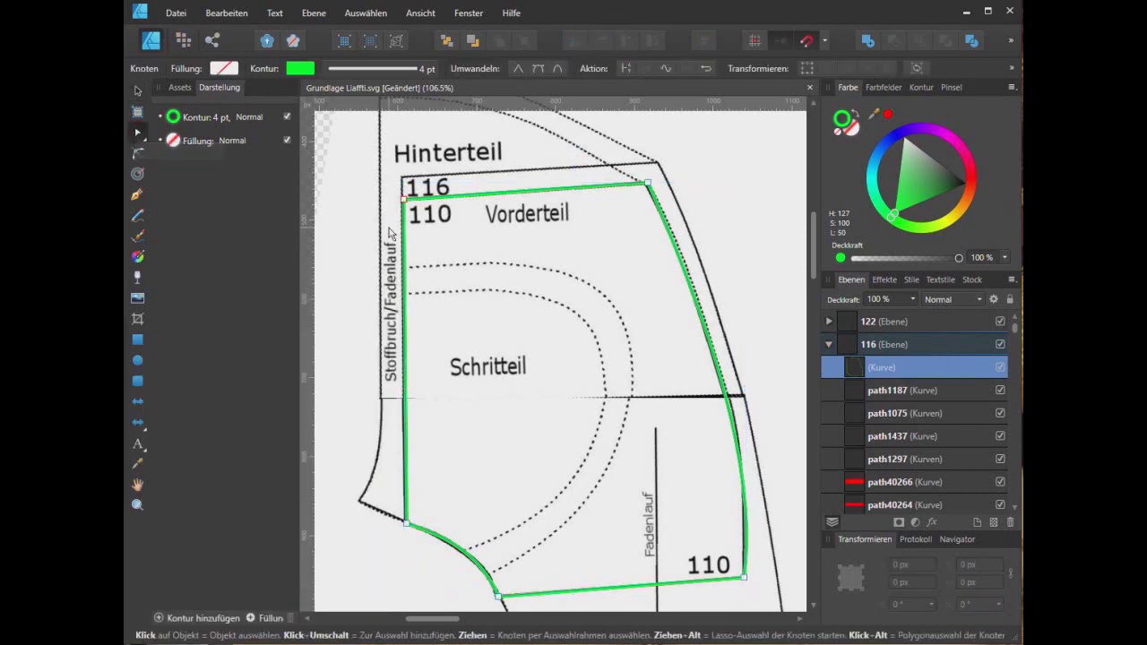
pyautogui.moveTo(405, 198); pyautogui.dragTo(400, 177)
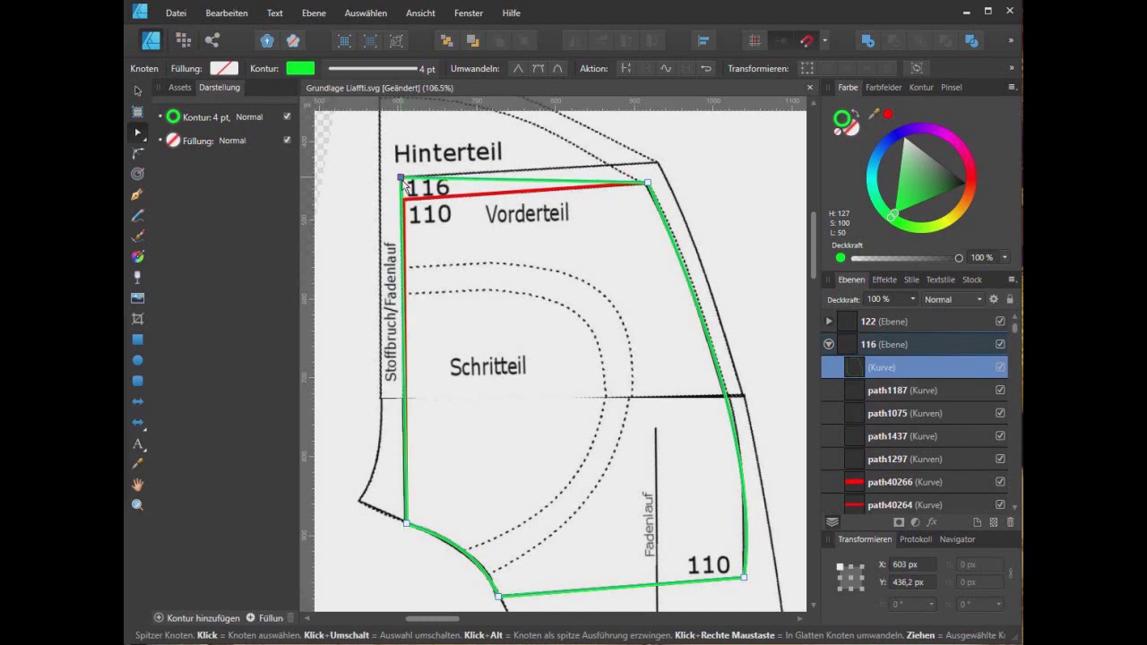
pyautogui.moveTo(646, 182)
pyautogui.mouseDown()
pyautogui.moveTo(659, 167)
pyautogui.moveTo(648, 168)
pyautogui.mouseUp()
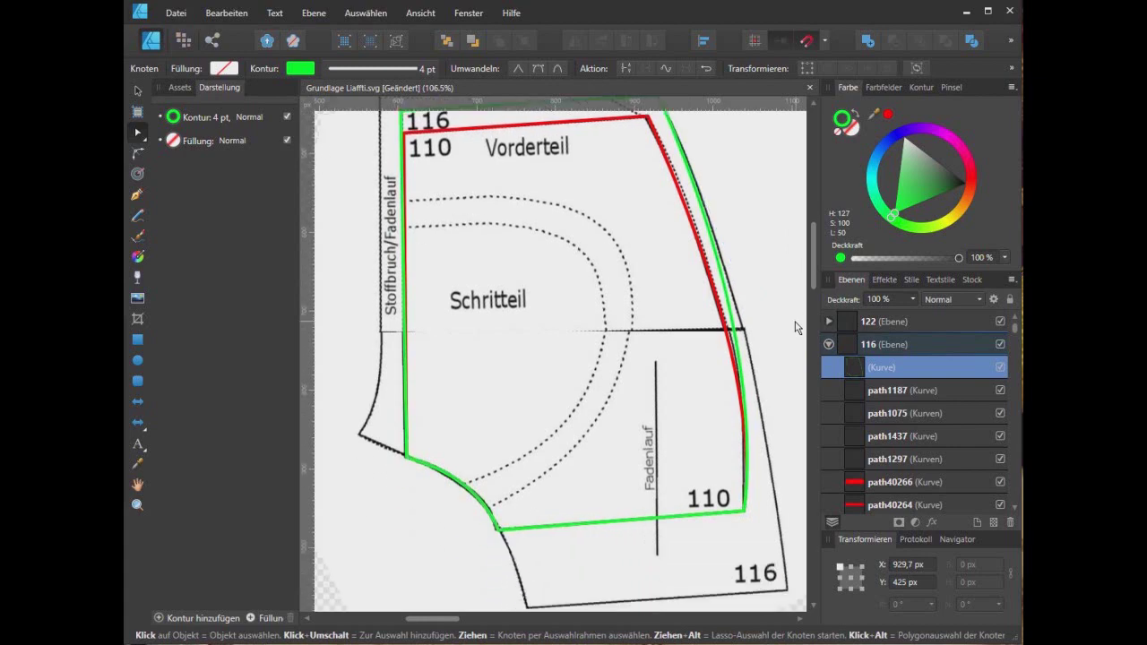
pyautogui.scroll(-3, 750, 442)
pyautogui.moveTo(746, 442)
pyautogui.mouseDown()
pyautogui.moveTo(789, 532)
pyautogui.moveTo(777, 526)
pyautogui.mouseUp()
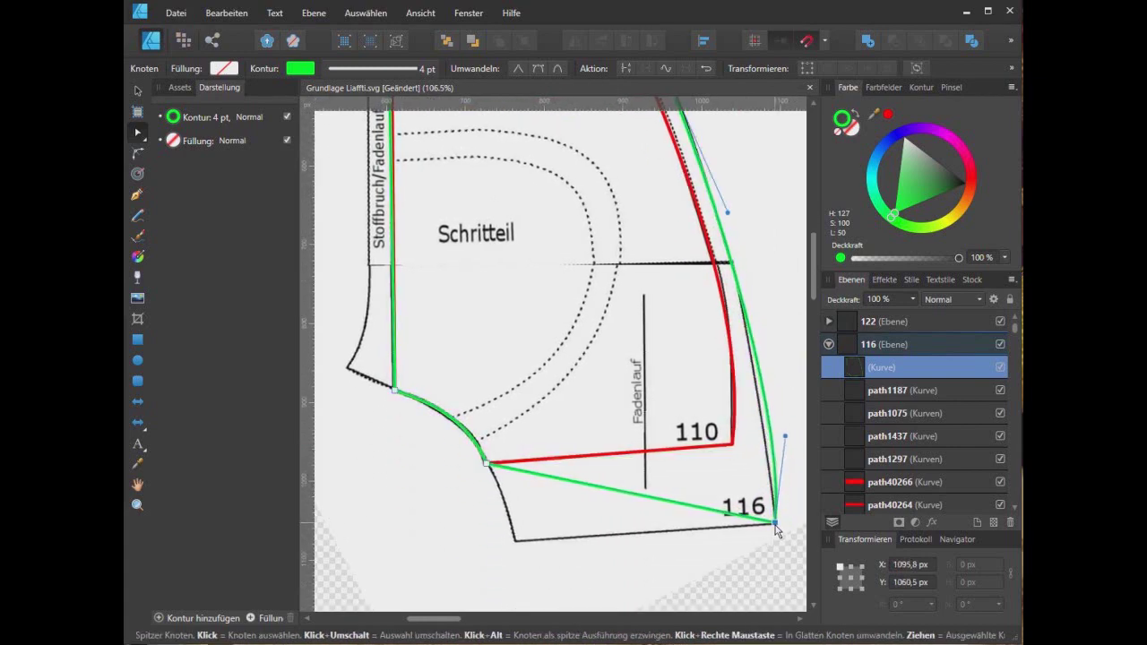
pyautogui.moveTo(487, 462); pyautogui.dragTo(516, 546)
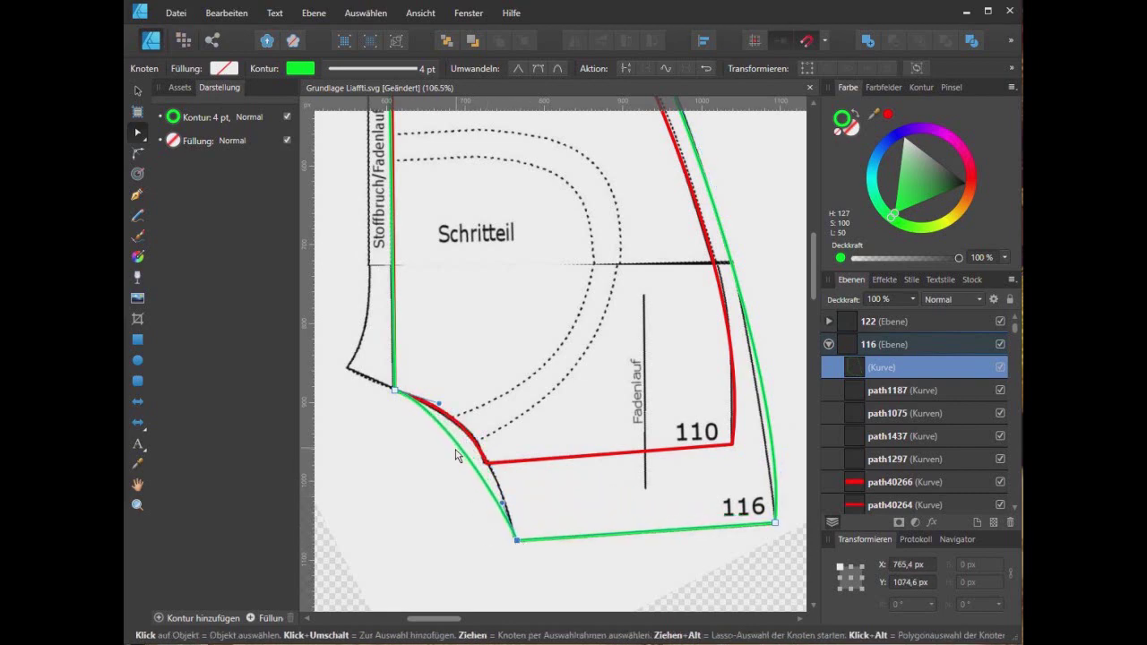
# - Reshape the green crotch segment's handles to follow the curved 116 crotch edge
pyautogui.moveTo(462, 452); pyautogui.dragTo(494, 487)
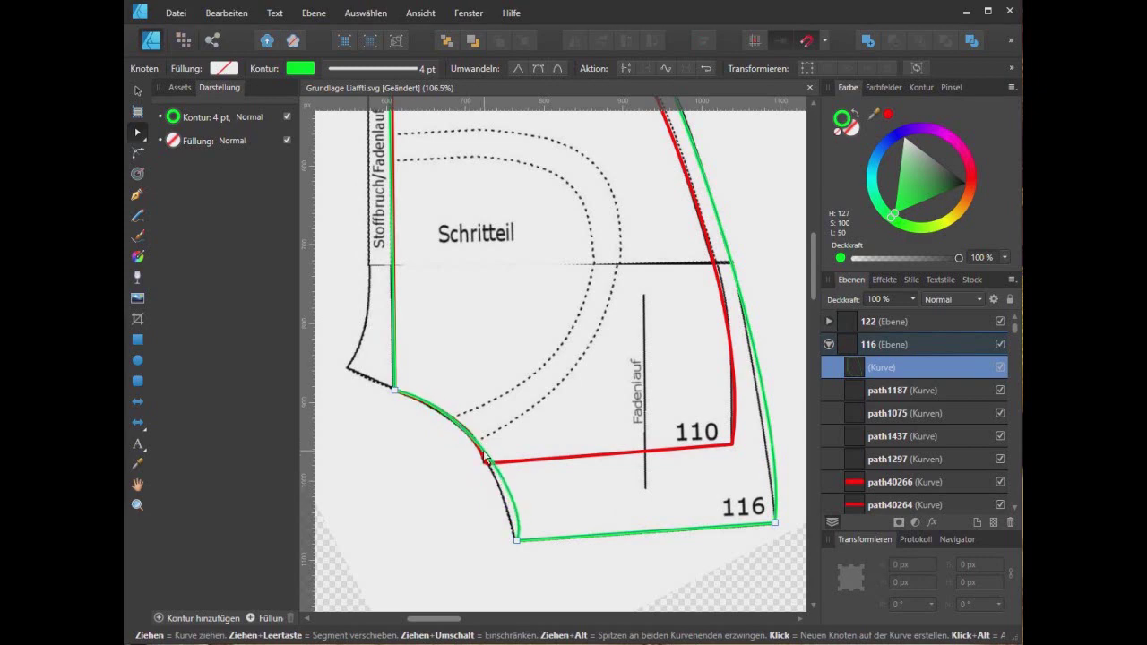
pyautogui.scroll(3, 520, 536)
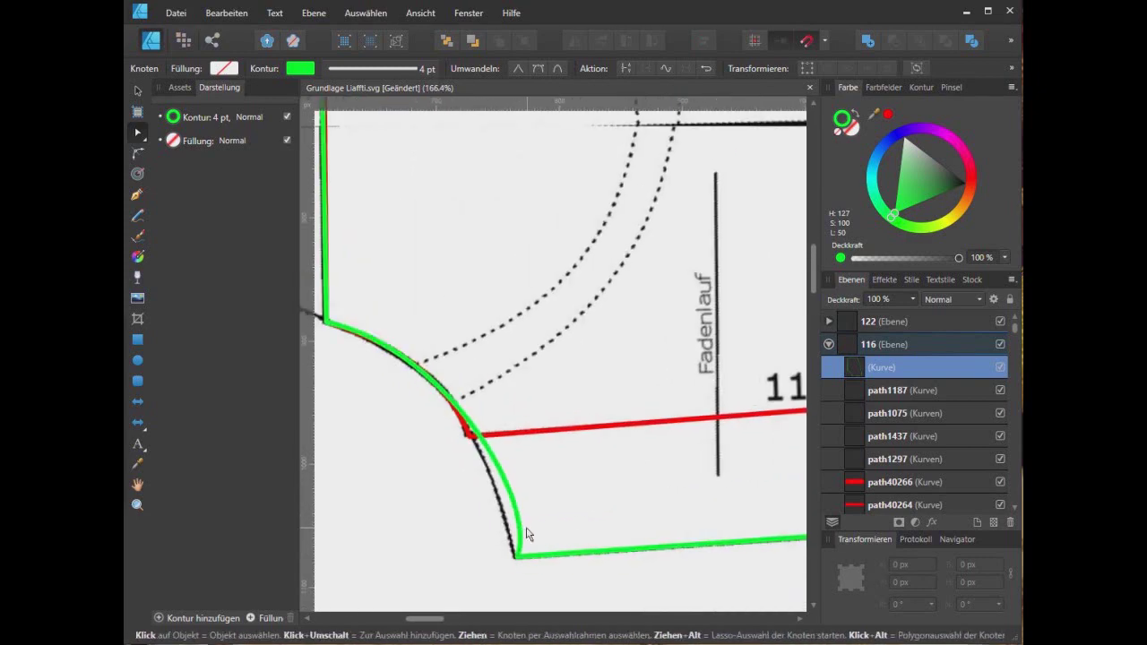
pyautogui.click(517, 555)
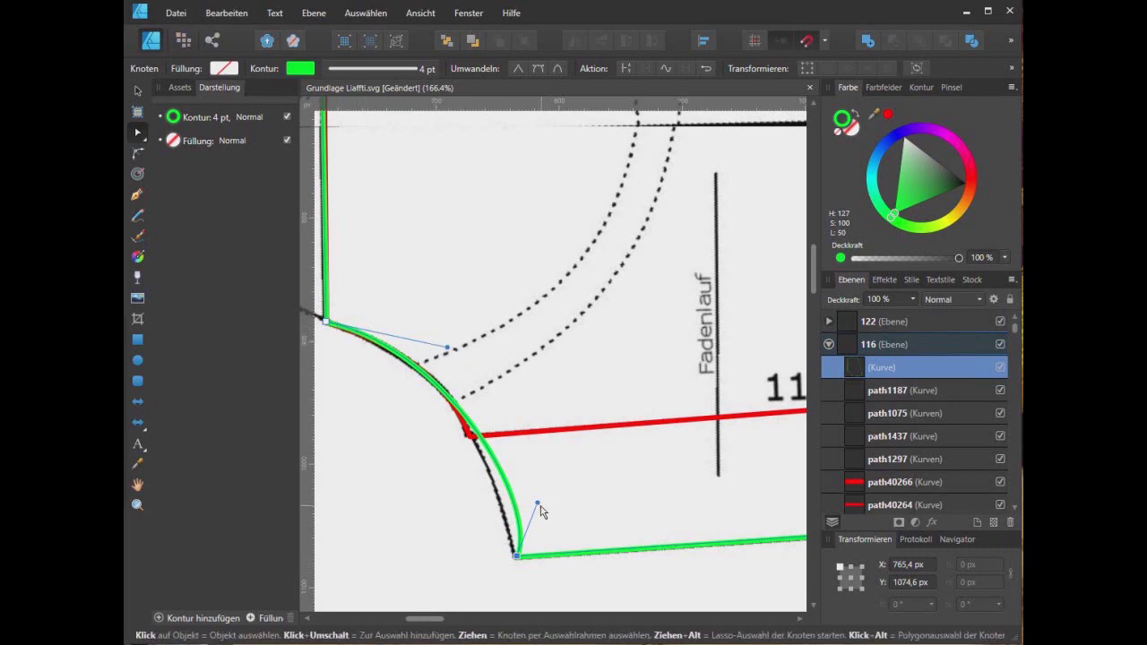
pyautogui.moveTo(537, 505); pyautogui.dragTo(510, 499)
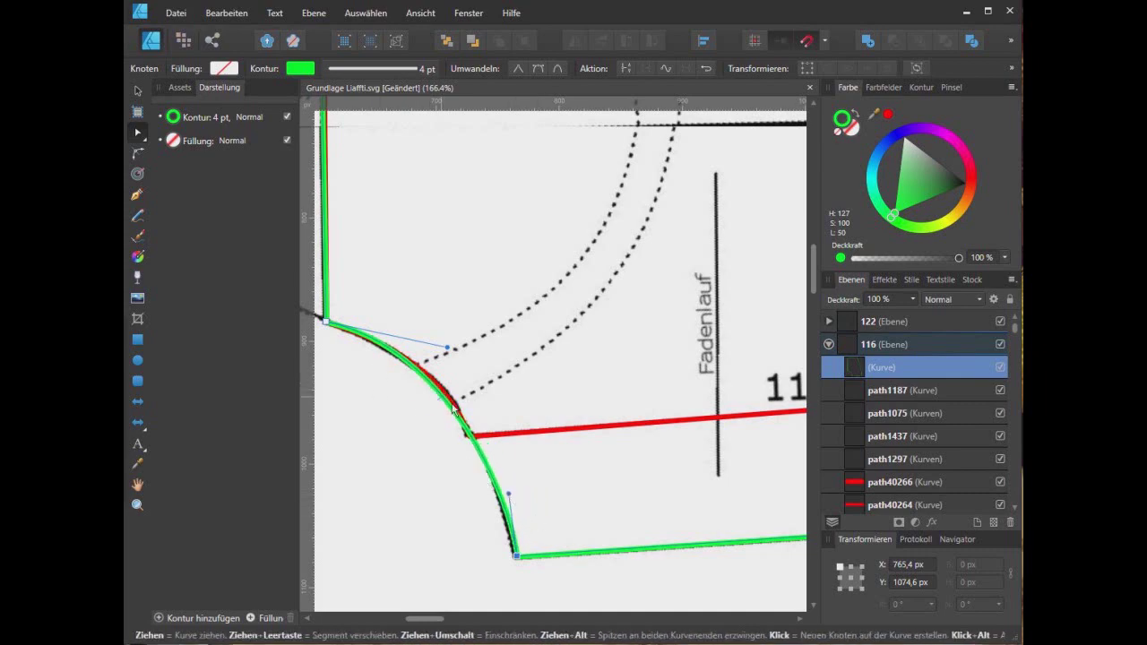
pyautogui.scroll(-2, 625, 437)
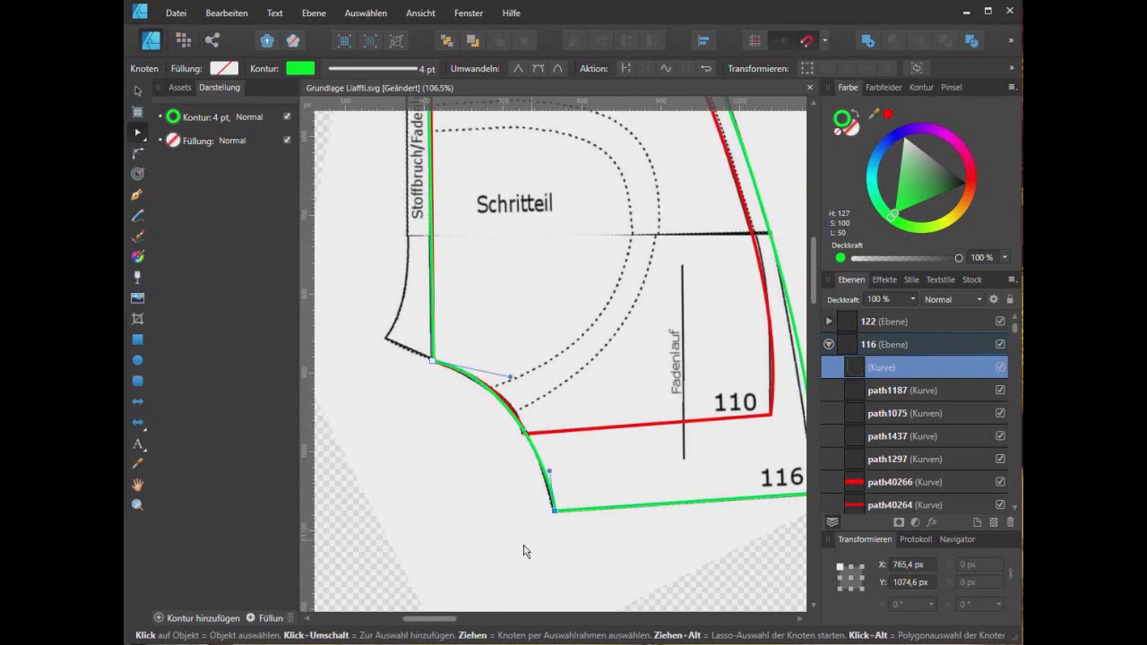
pyautogui.moveTo(430, 618); pyautogui.dragTo(459, 618)
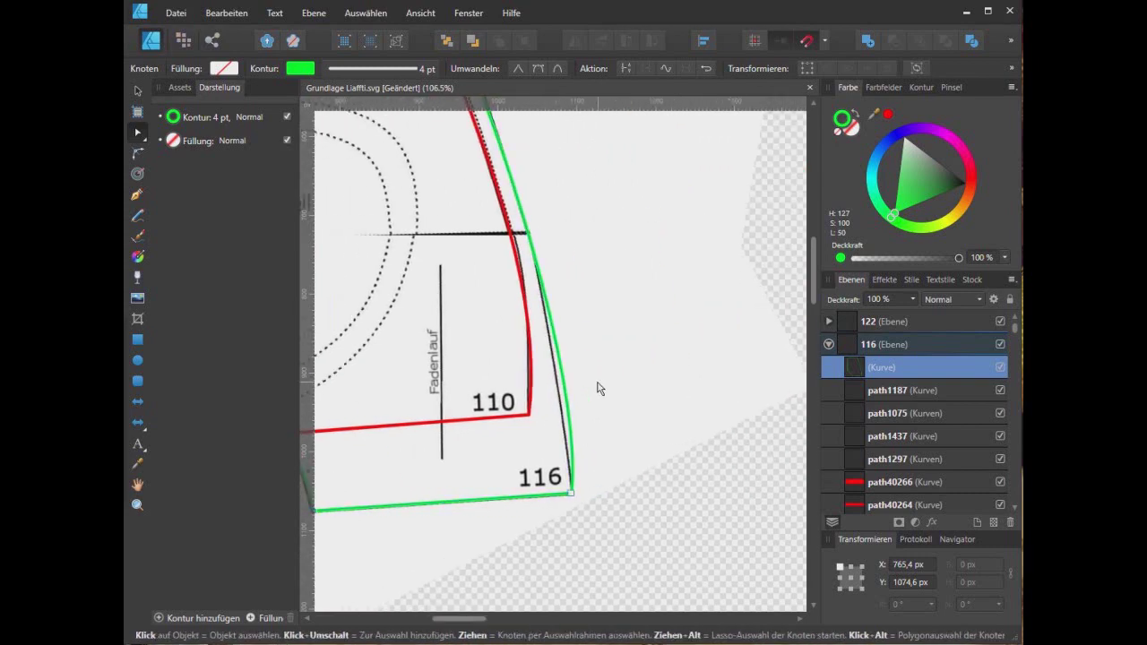
pyautogui.scroll(2, 599, 388)
# - Adjust the side seam curve onto the 116 line and collapse layer 116
pyautogui.click(555, 557)
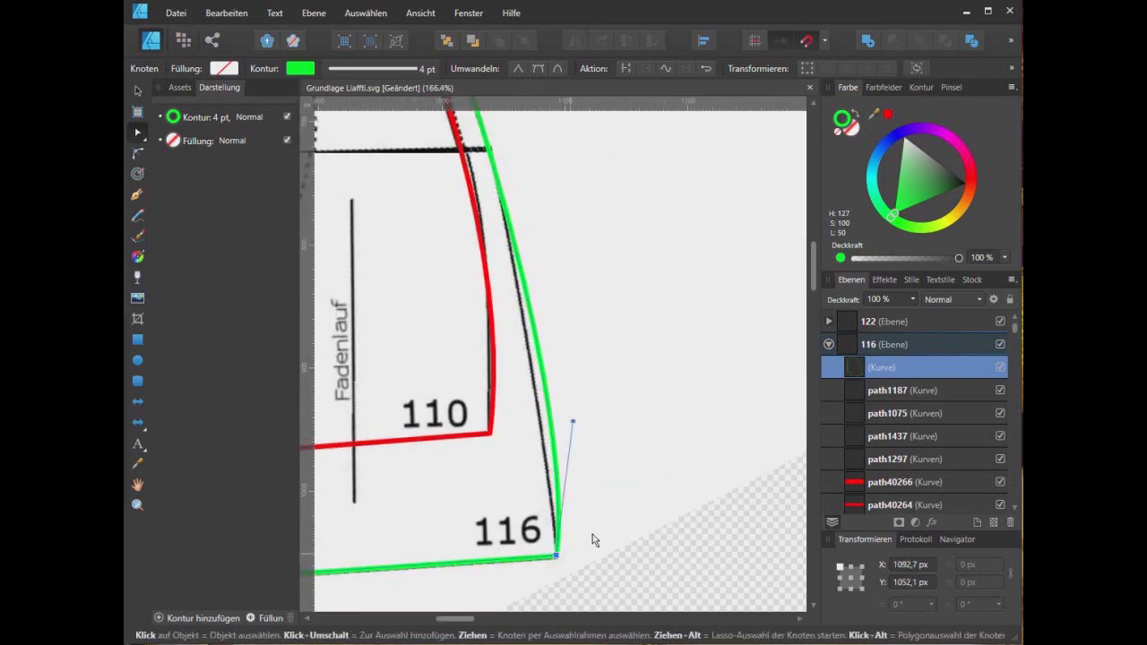
pyautogui.moveTo(576, 424); pyautogui.dragTo(552, 411)
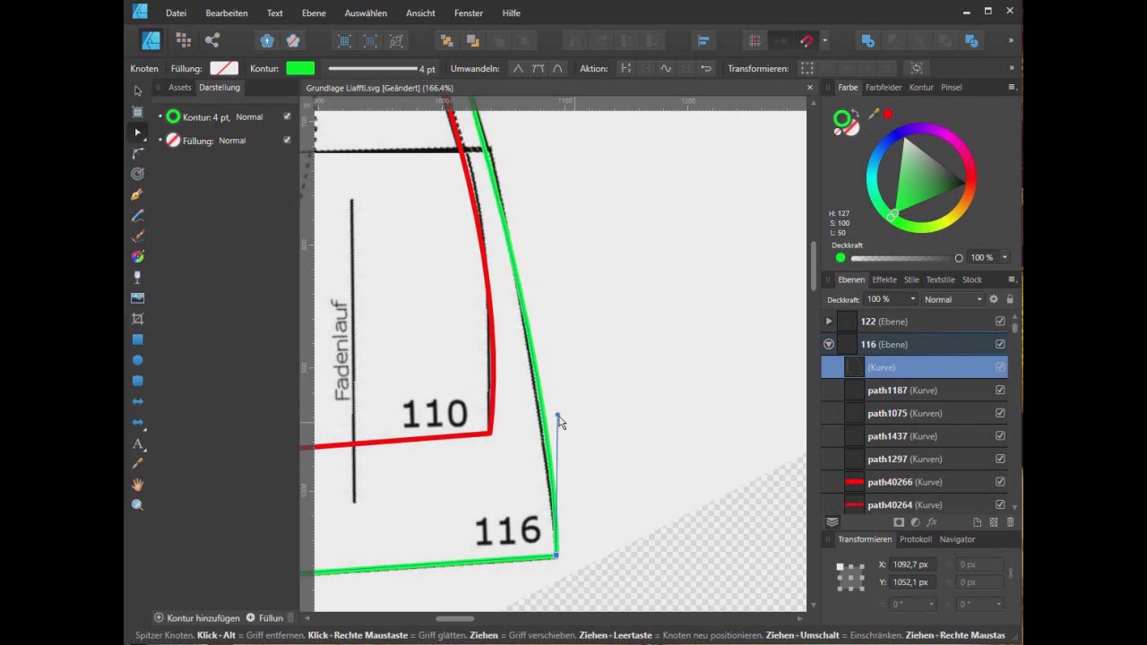
pyautogui.scroll(-1, 565, 358)
pyautogui.scroll(-1, 565, 357)
pyautogui.scroll(-1, 578, 305)
pyautogui.scroll(2, 557, 239)
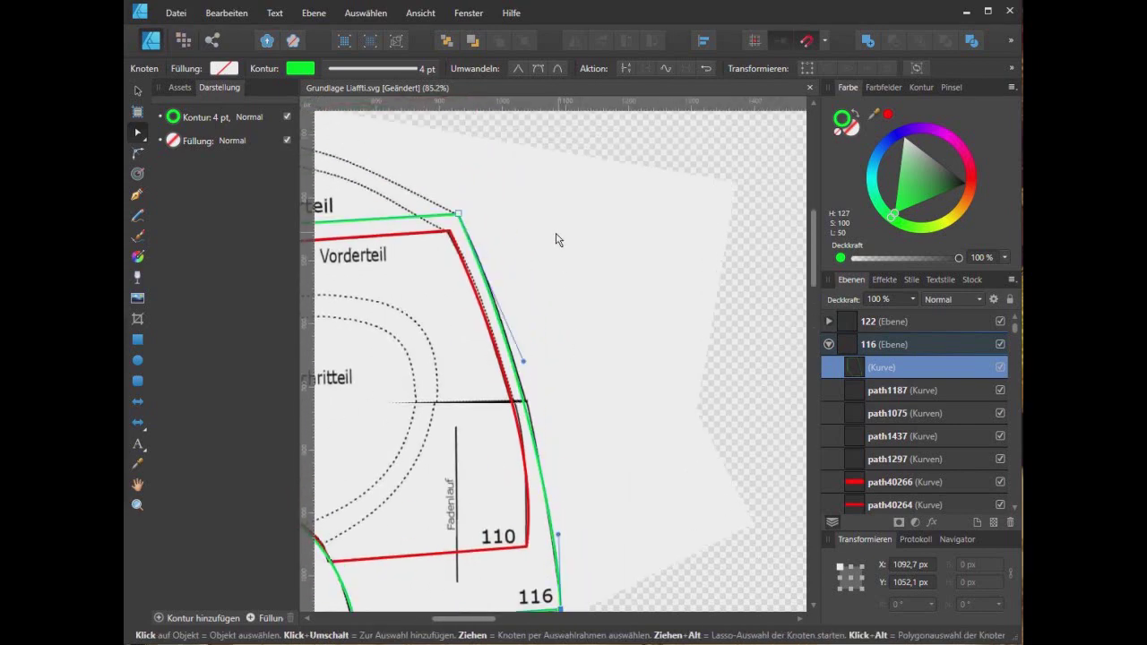
pyautogui.moveTo(493, 614); pyautogui.dragTo(462, 615)
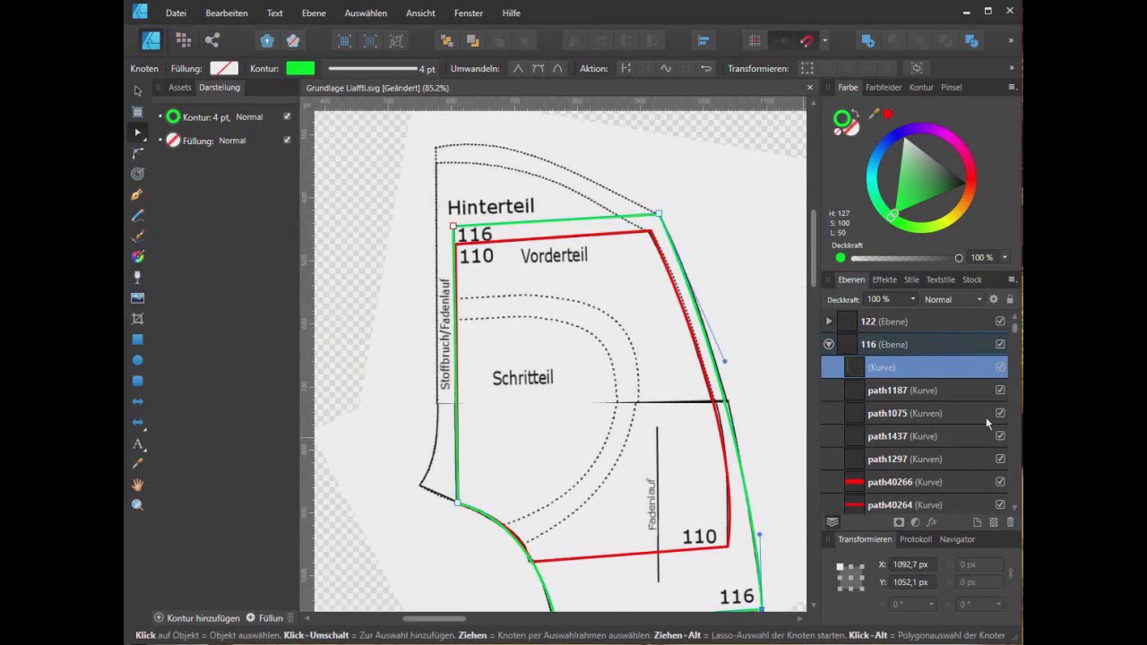
pyautogui.click(828, 344)
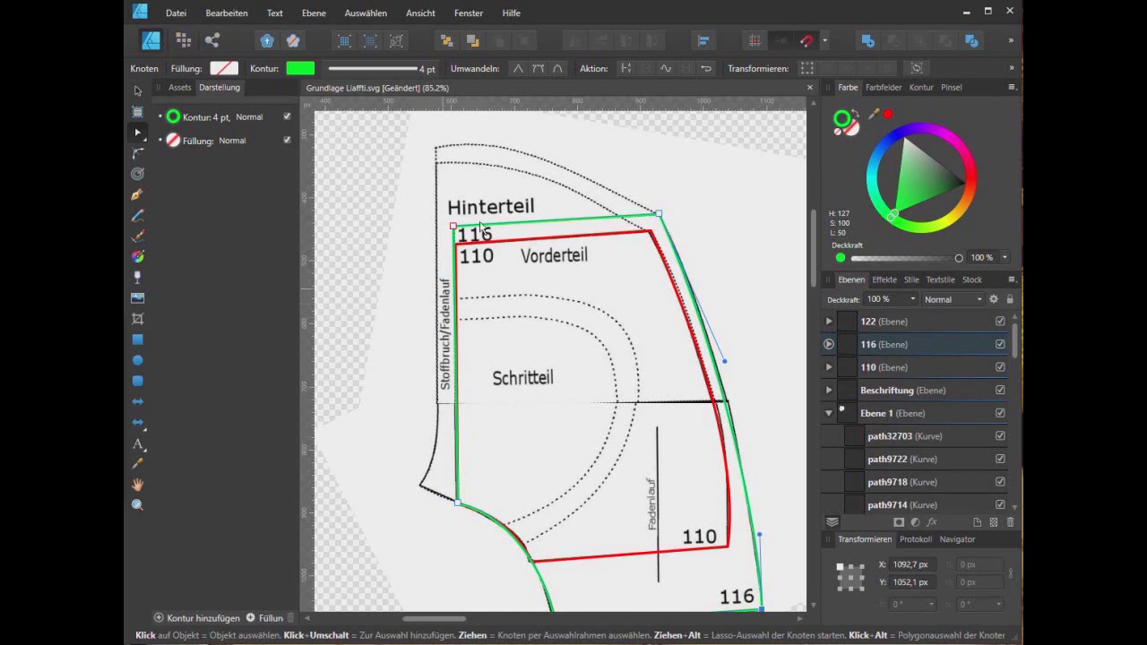
# - Restore the 116 outline's stroke to green after it accidentally turned red
pyautogui.click(136, 90)
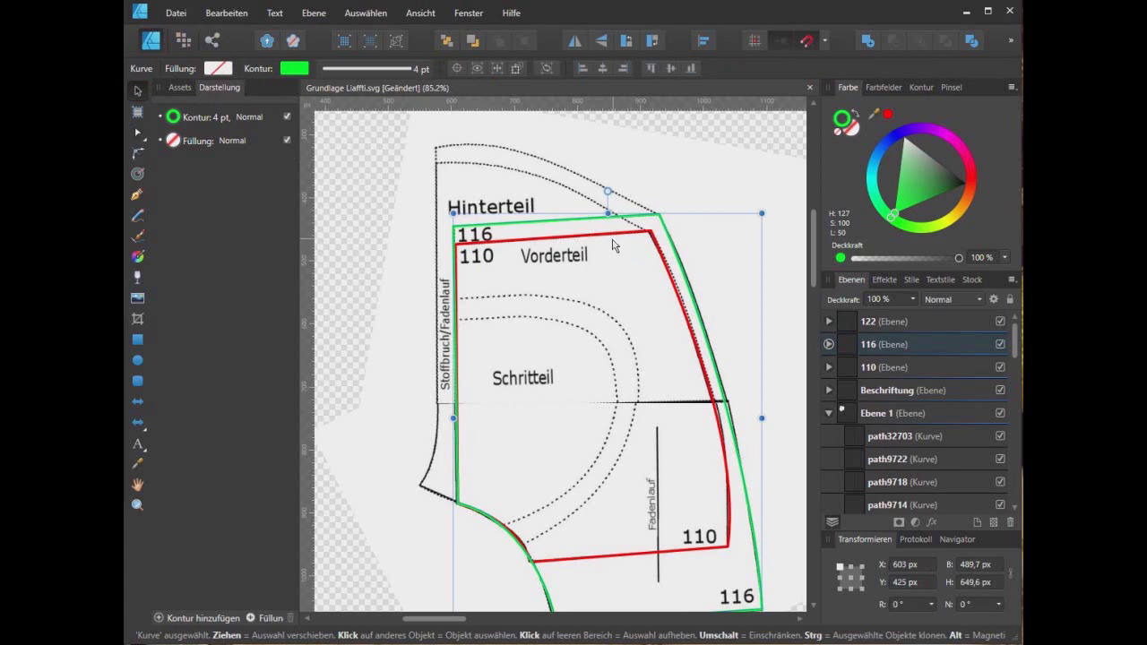
pyautogui.click(136, 195)
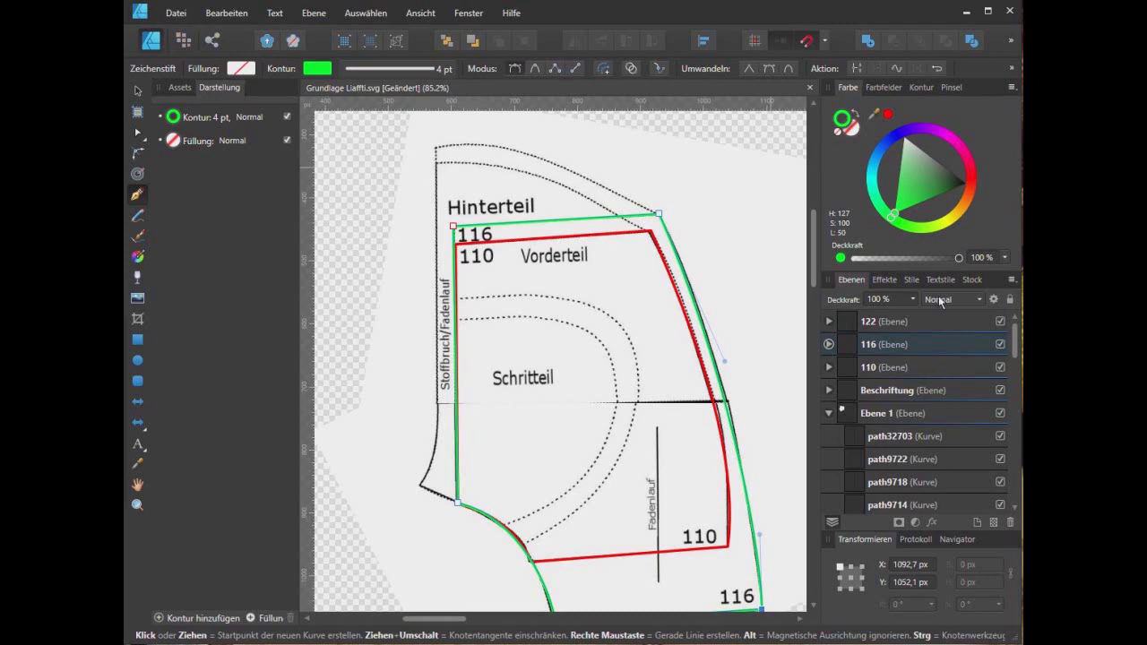
pyautogui.click(970, 184)
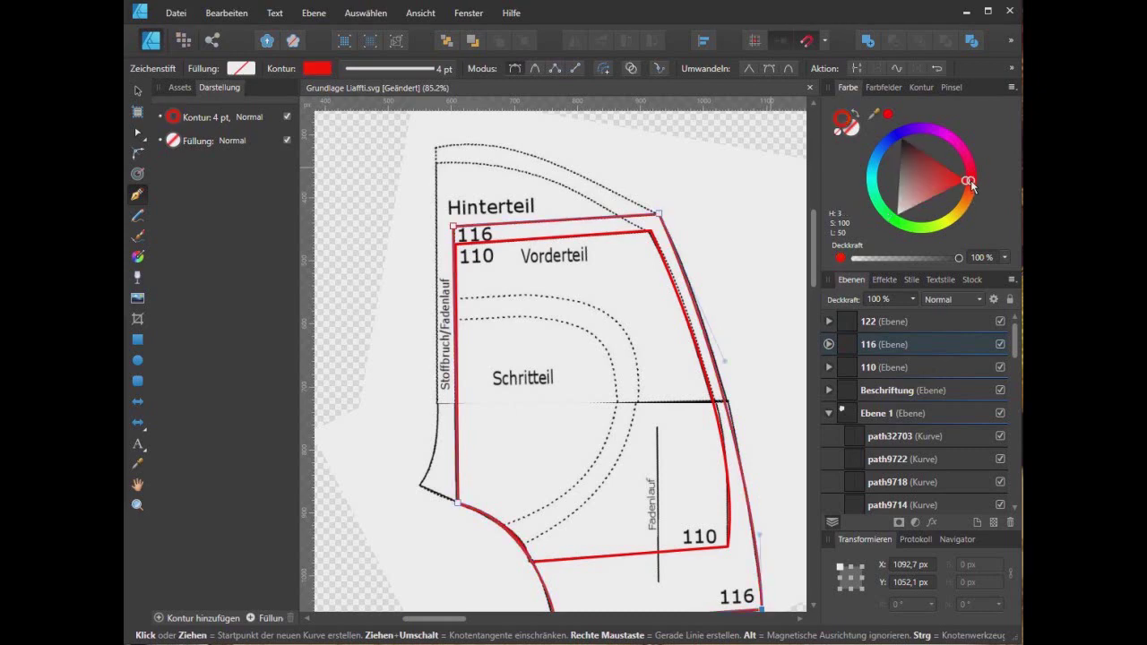
pyautogui.click(904, 366)
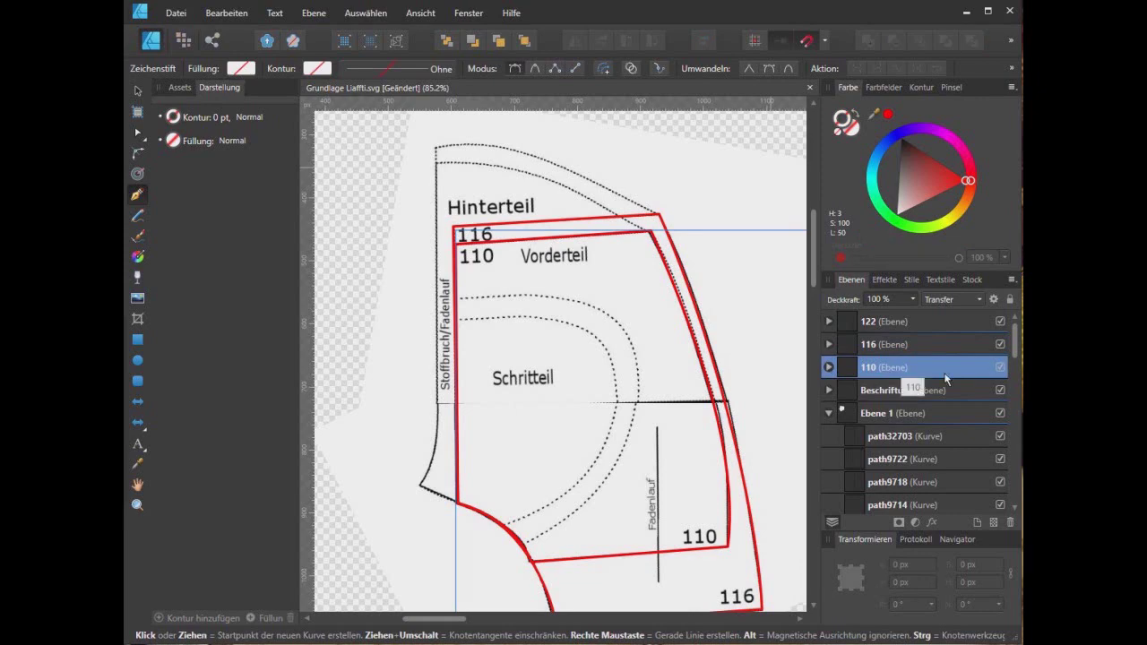
pyautogui.keyDown('ctrl'); pyautogui.click(637, 312); pyautogui.keyUp('ctrl')
pyautogui.click(892, 216)
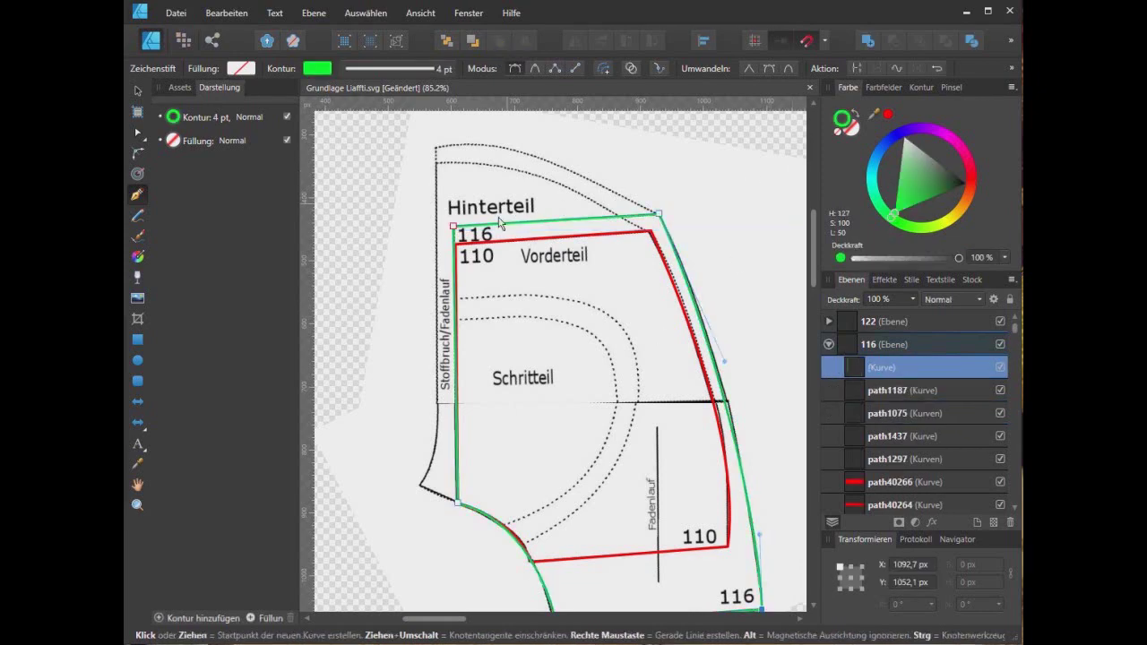
# - Start a red Pen path in layer 110 at the Hinterteil's top-left corner
pyautogui.click(137, 91)
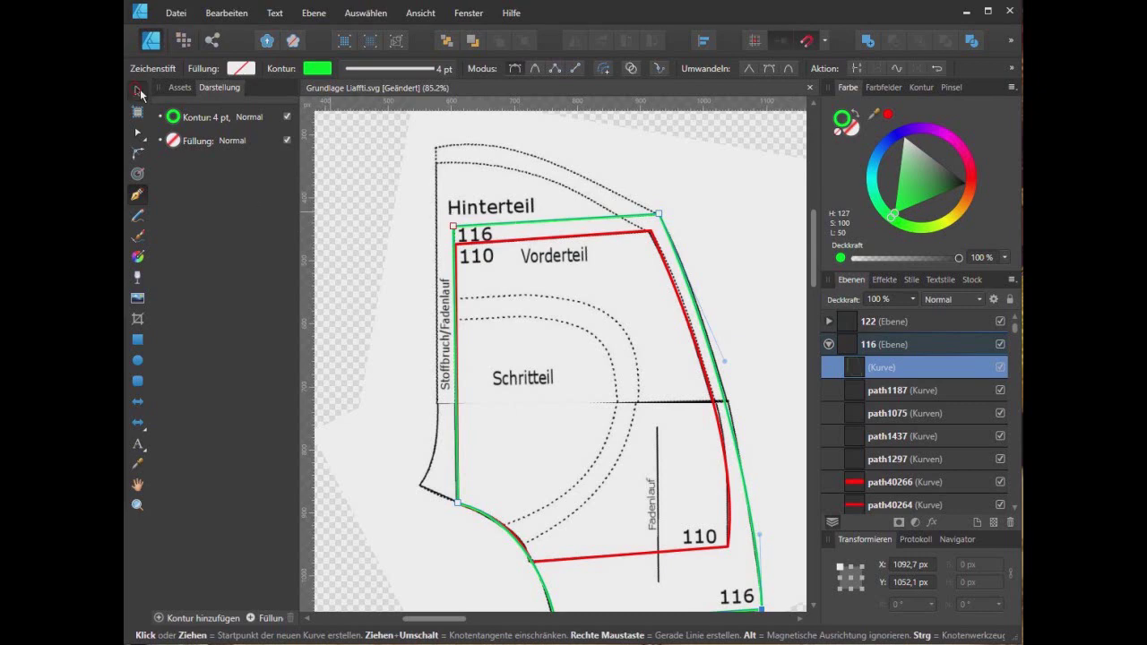
pyautogui.click(369, 173)
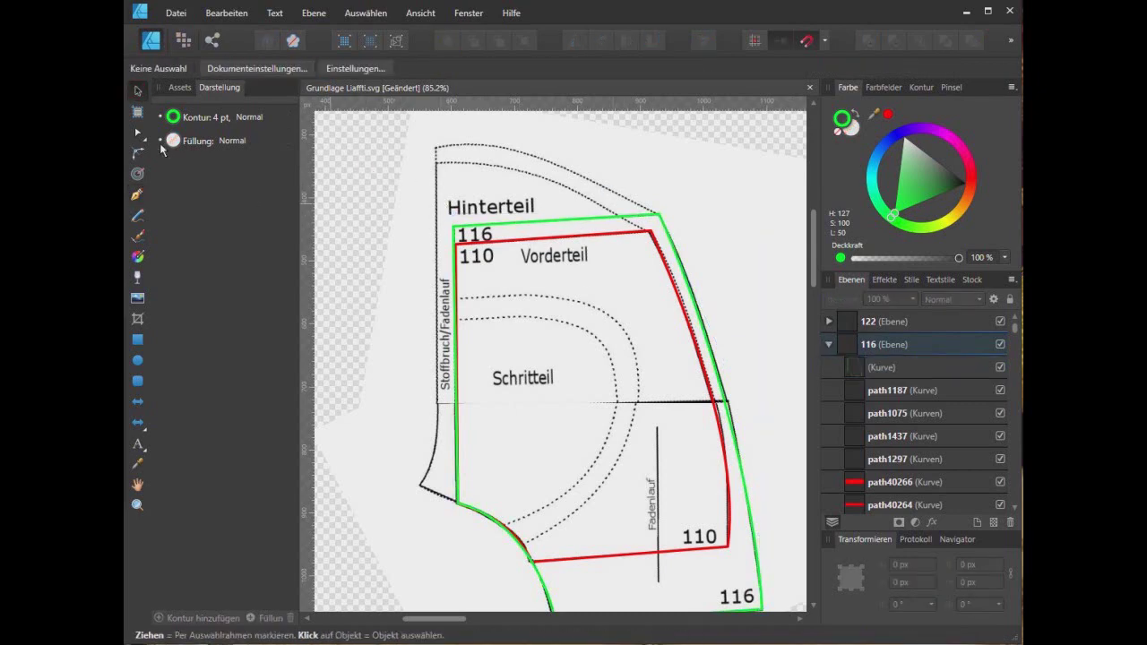
pyautogui.click(137, 197)
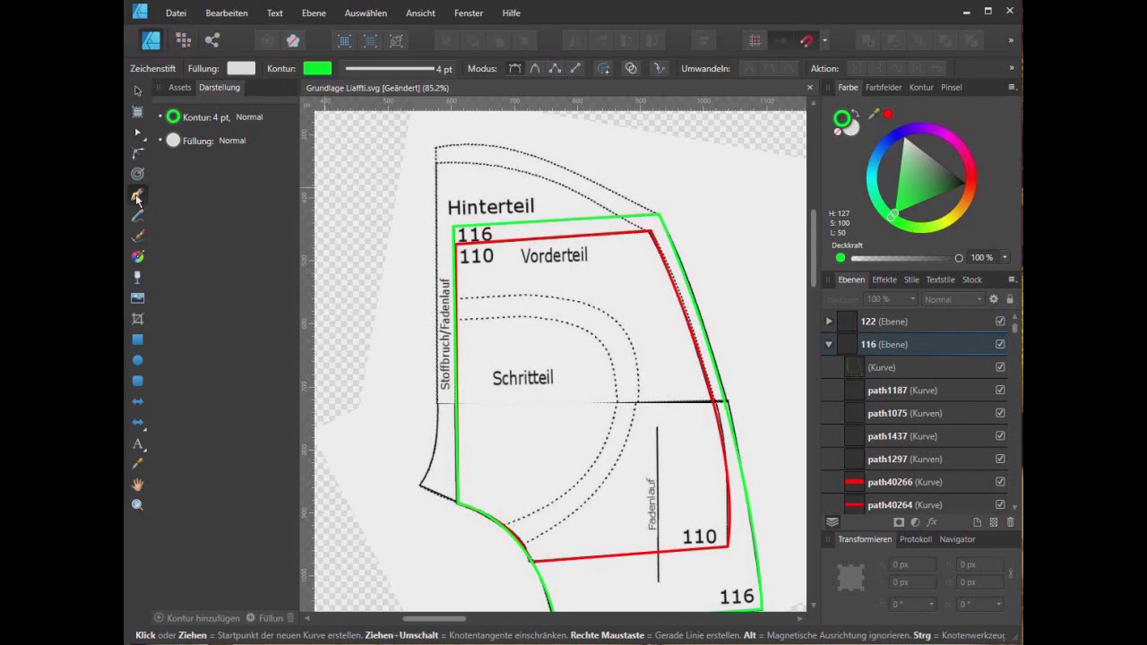
pyautogui.click(970, 178)
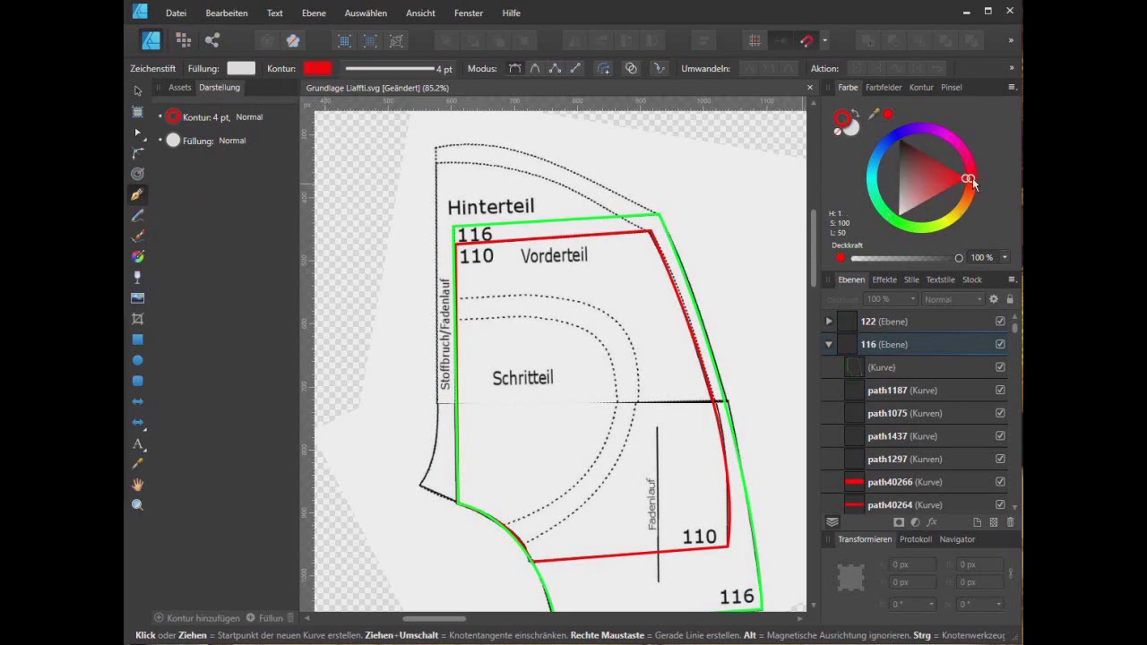
pyautogui.click(829, 345)
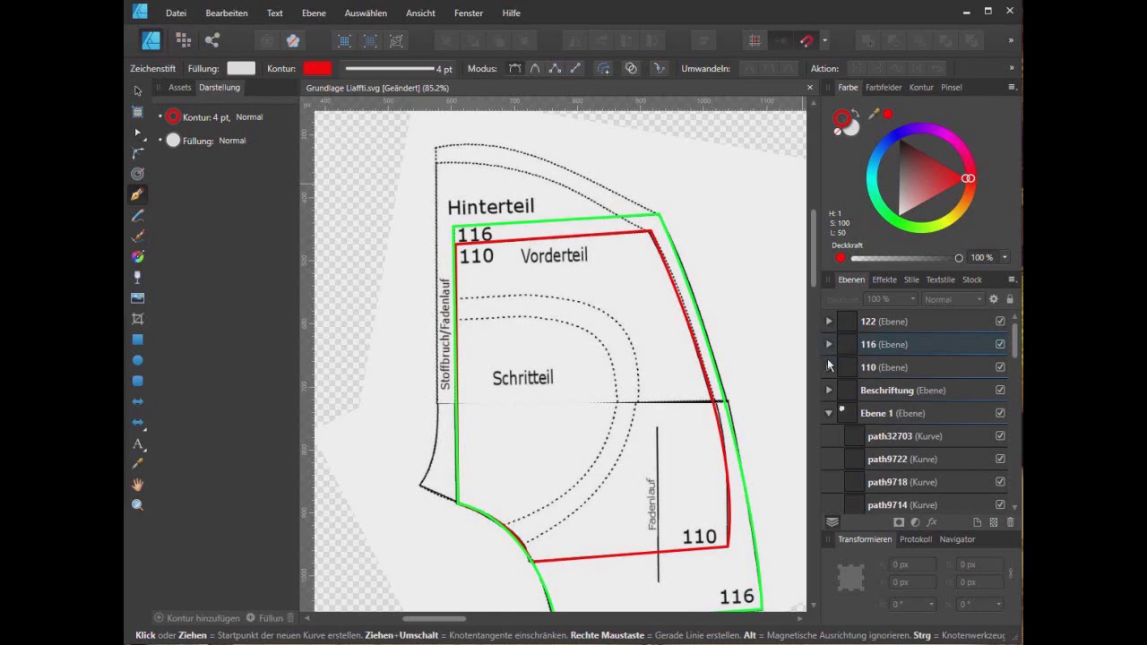
pyautogui.click(893, 369)
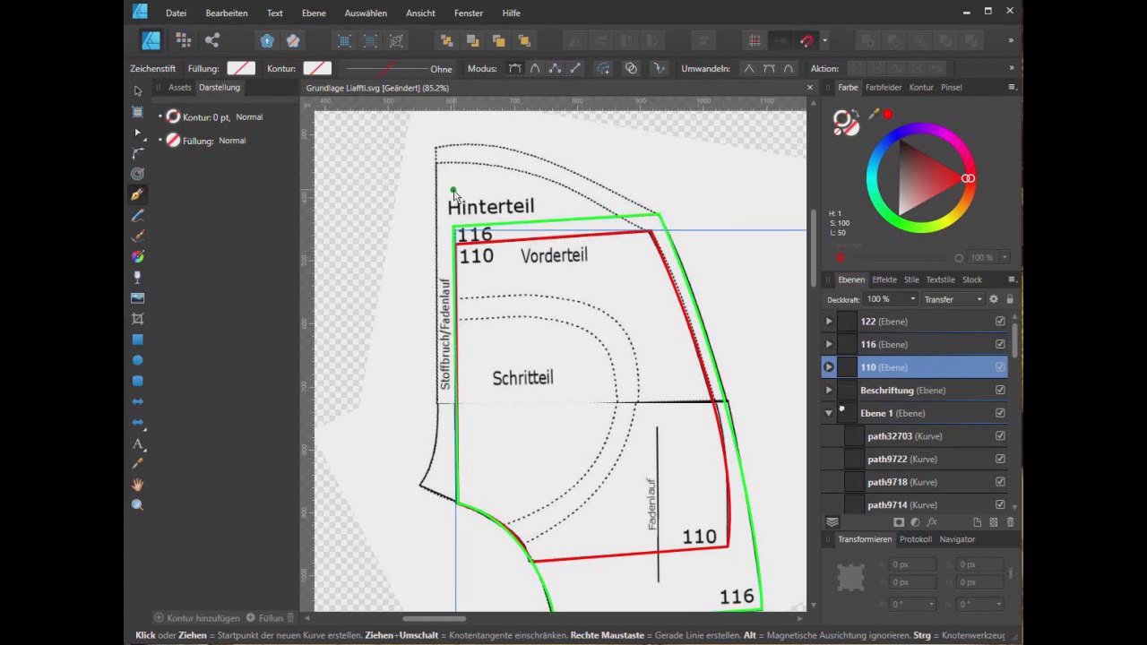
pyautogui.click(437, 163)
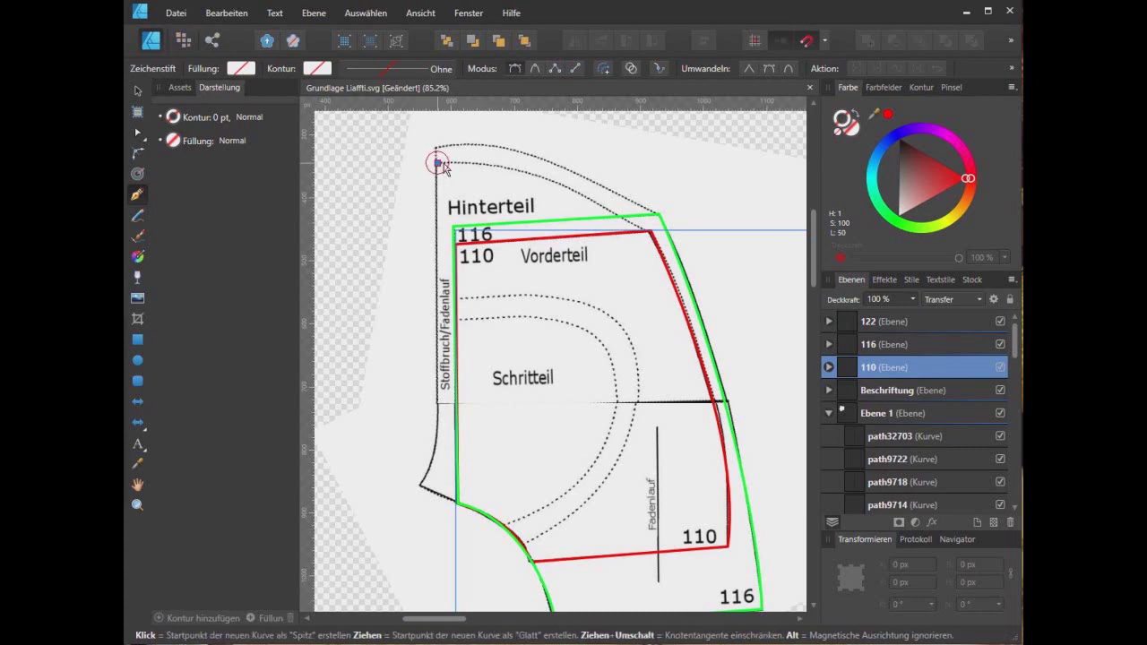
# - Click the Hinterteil's four remaining corners and close the red outline at its start
pyautogui.click(652, 232)
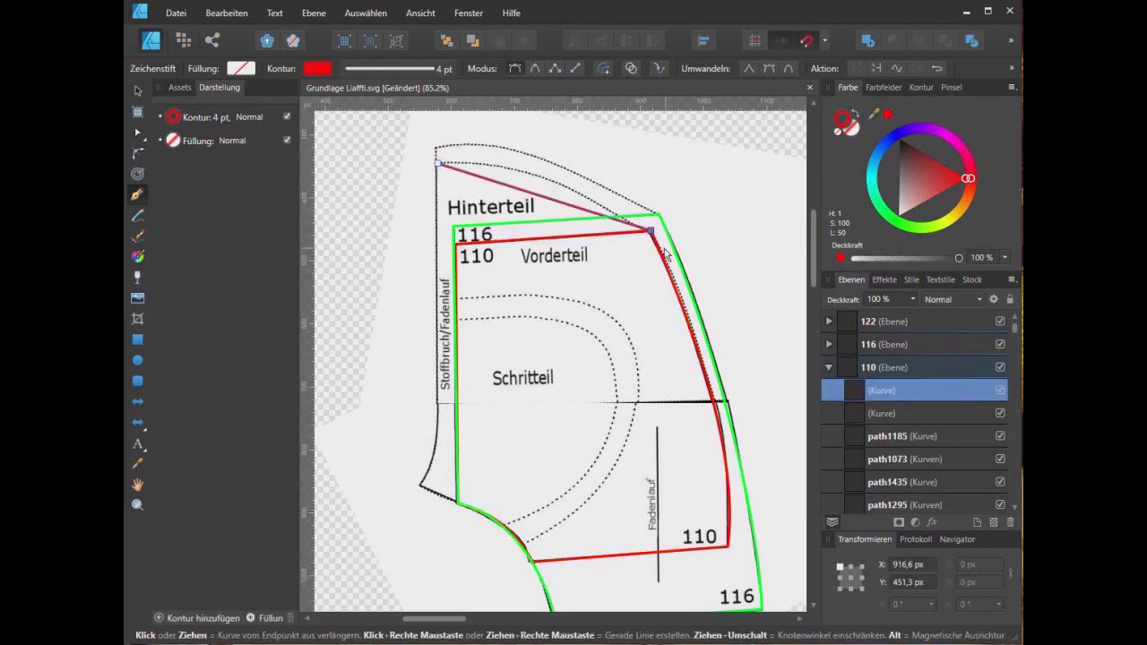
pyautogui.click(727, 545)
pyautogui.click(530, 560)
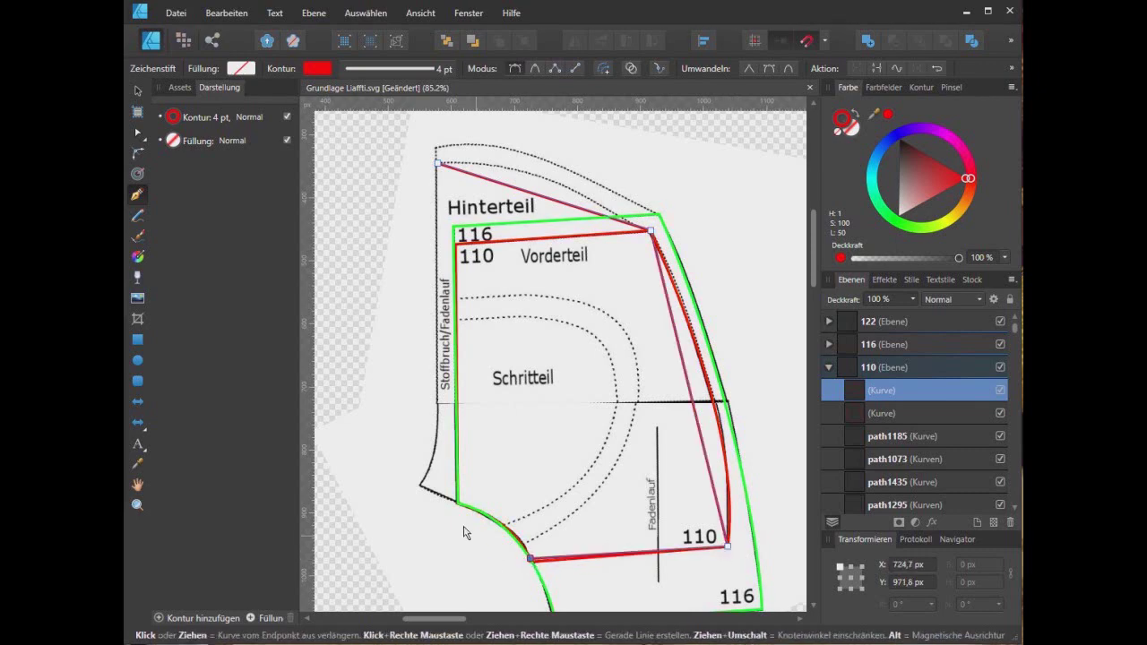
pyautogui.click(420, 488)
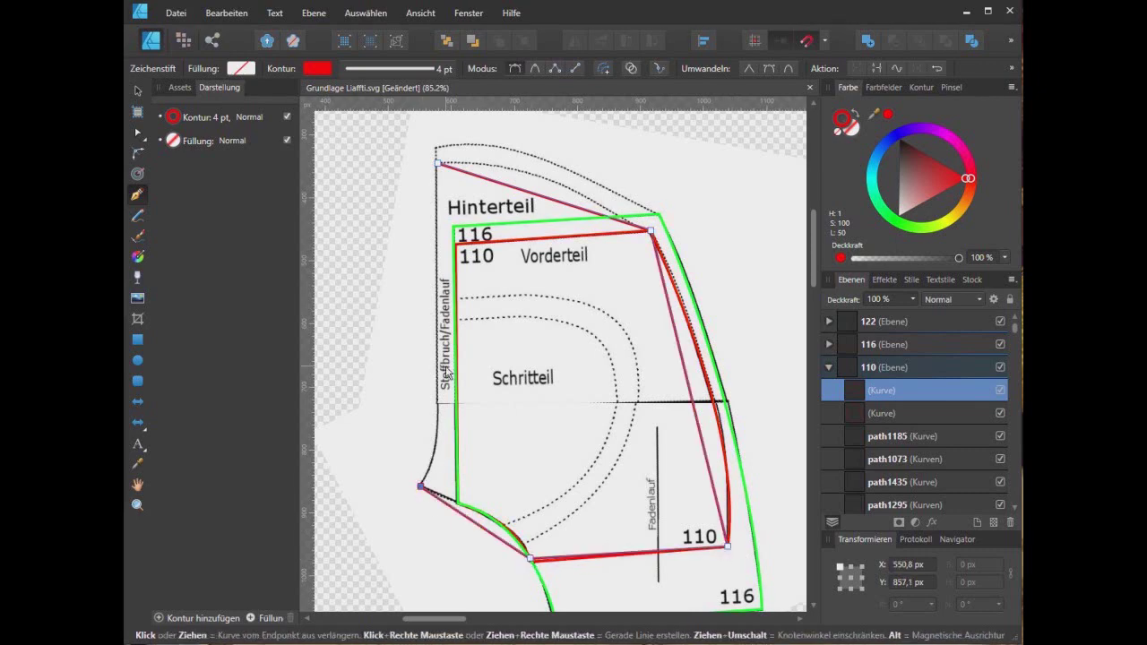
pyautogui.click(438, 164)
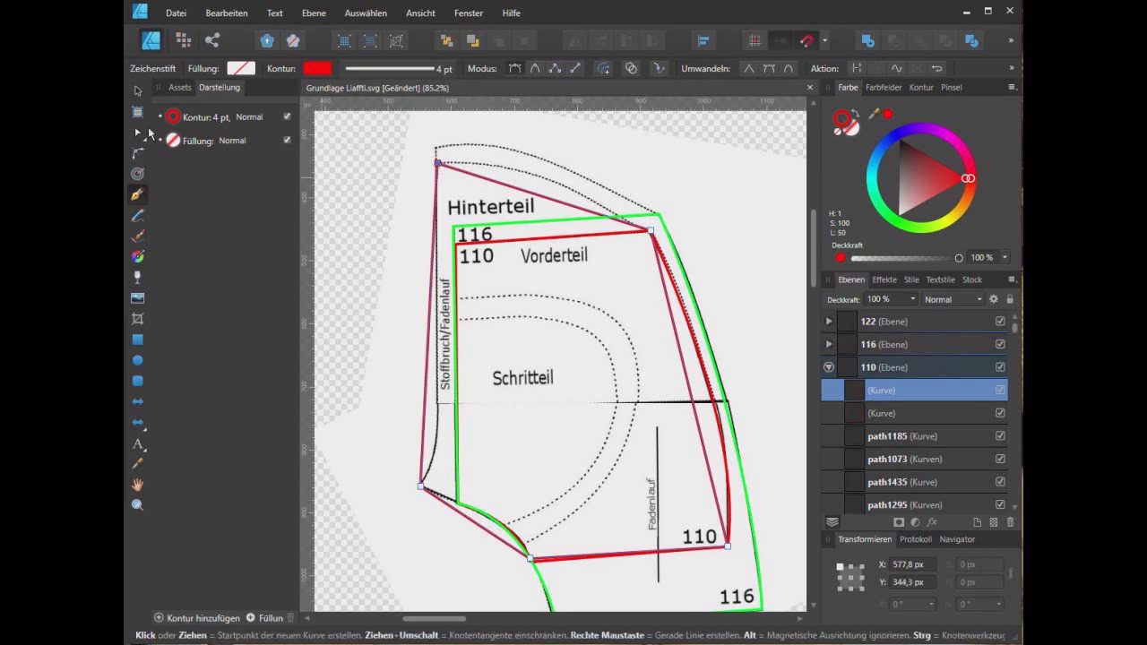
pyautogui.click(138, 134)
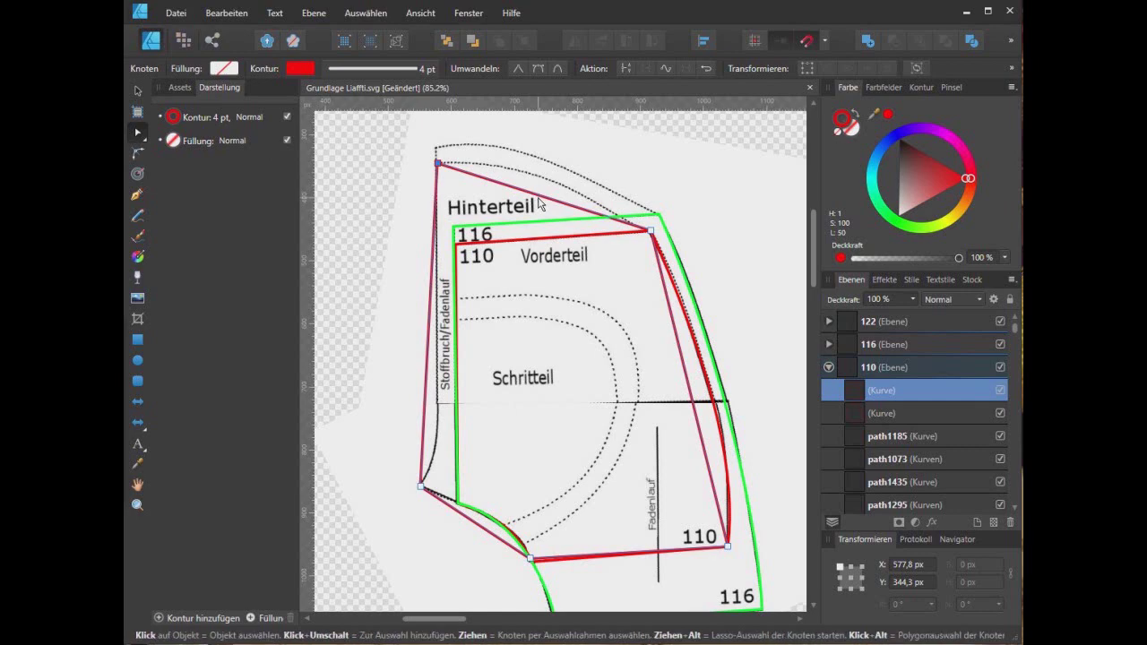
# - Curve the red Hinterteil outline's waist, side seam and lower crotch edges
pyautogui.moveTo(540, 202); pyautogui.dragTo(529, 181)
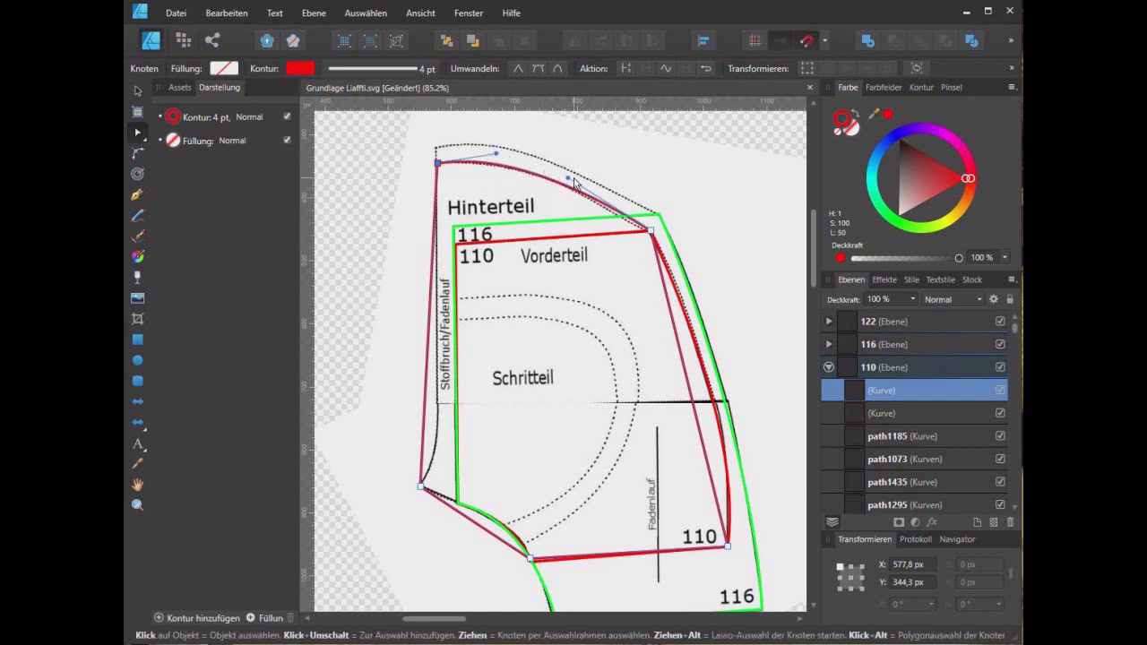
pyautogui.moveTo(569, 180); pyautogui.dragTo(567, 186)
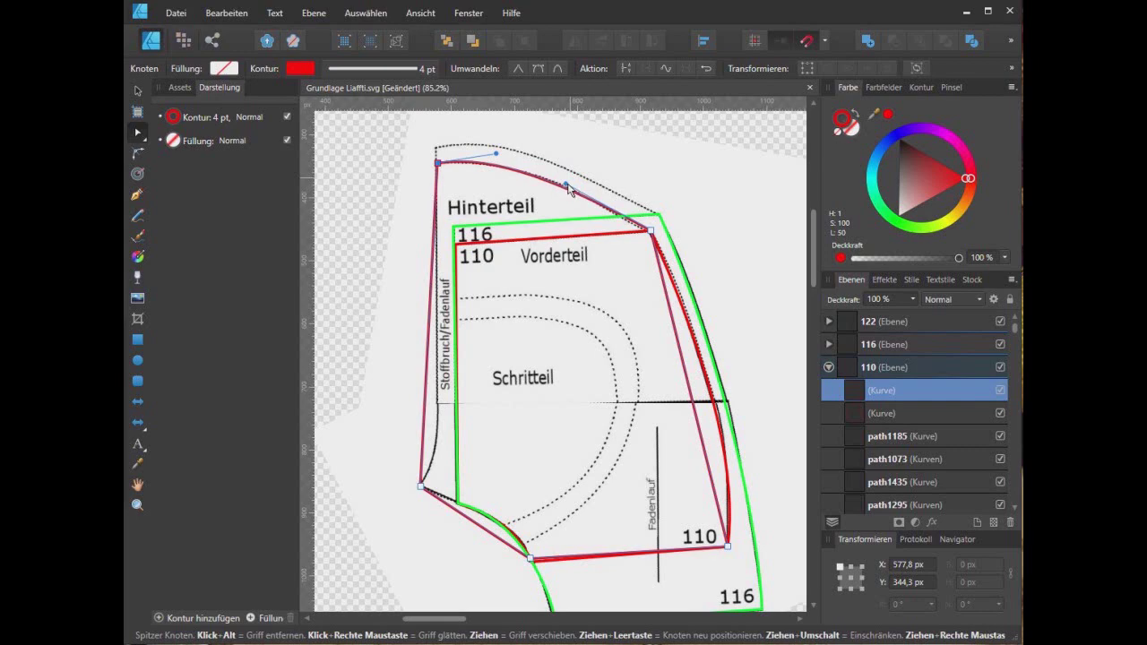
pyautogui.moveTo(695, 412); pyautogui.dragTo(718, 409)
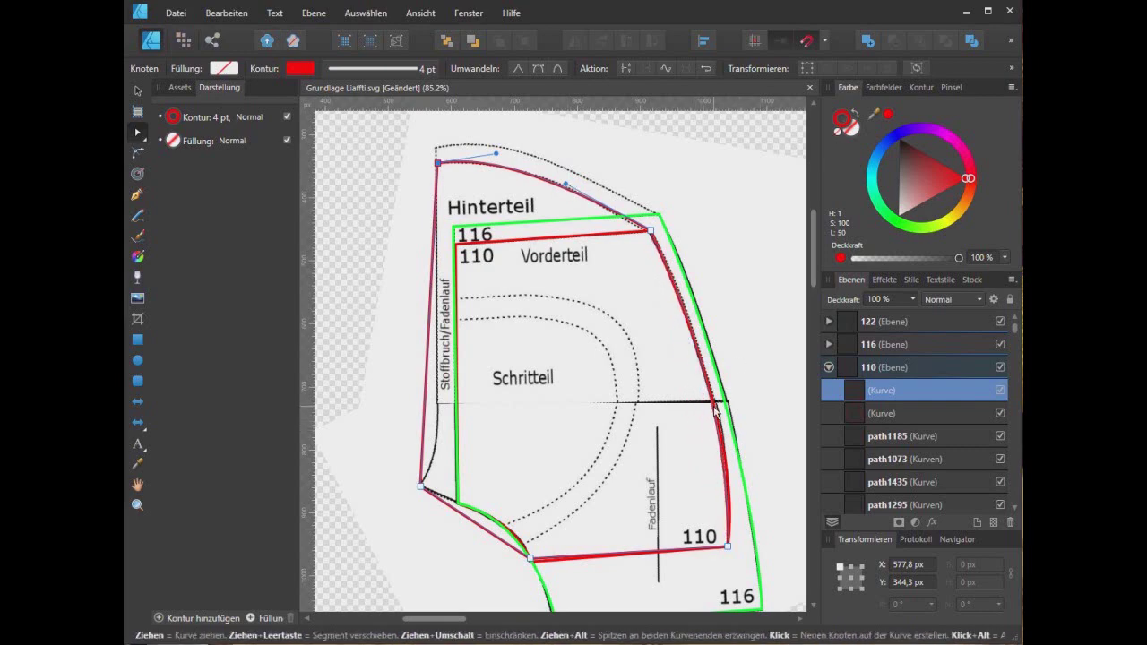
pyautogui.click(473, 532)
pyautogui.moveTo(490, 532); pyautogui.dragTo(501, 532)
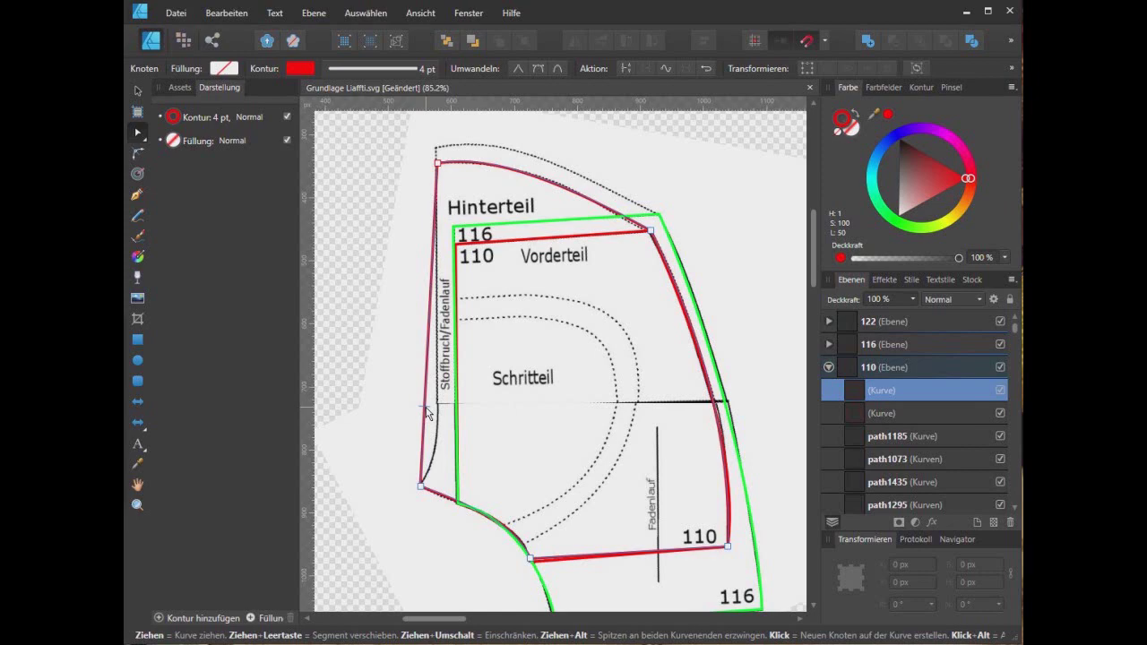
# - Add a node on the left edge to fit the fold line and curve the crotch inward
pyautogui.moveTo(428, 412)
pyautogui.mouseDown()
pyautogui.moveTo(437, 461)
pyautogui.moveTo(416, 359)
pyautogui.mouseUp()
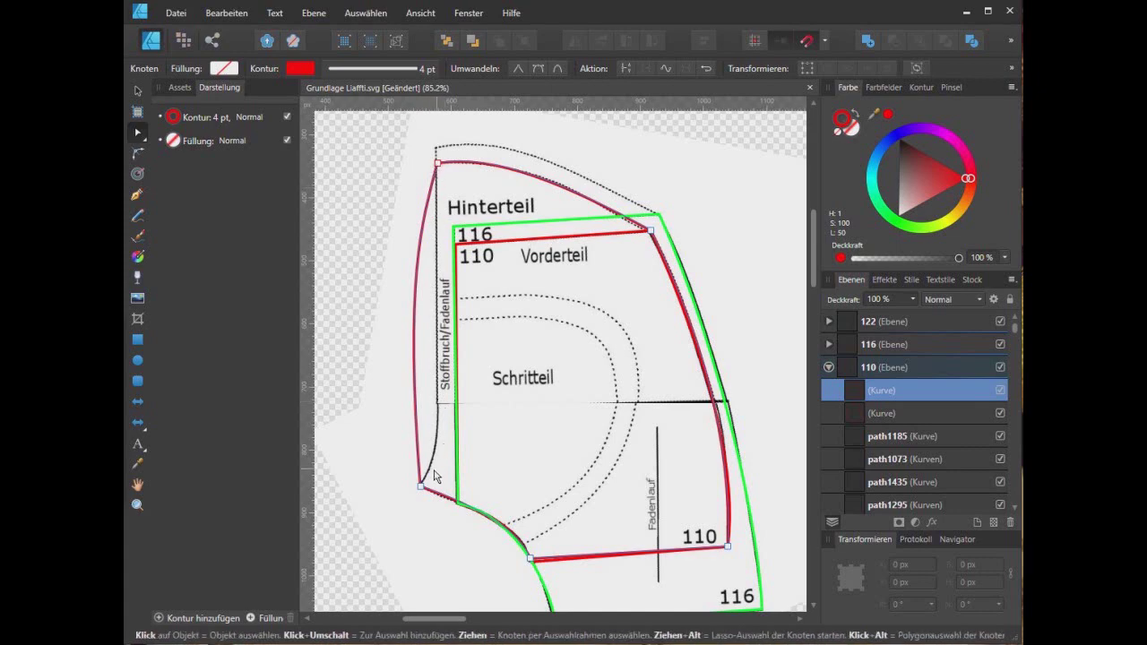
pyautogui.hotkey('ctrl', 'z')
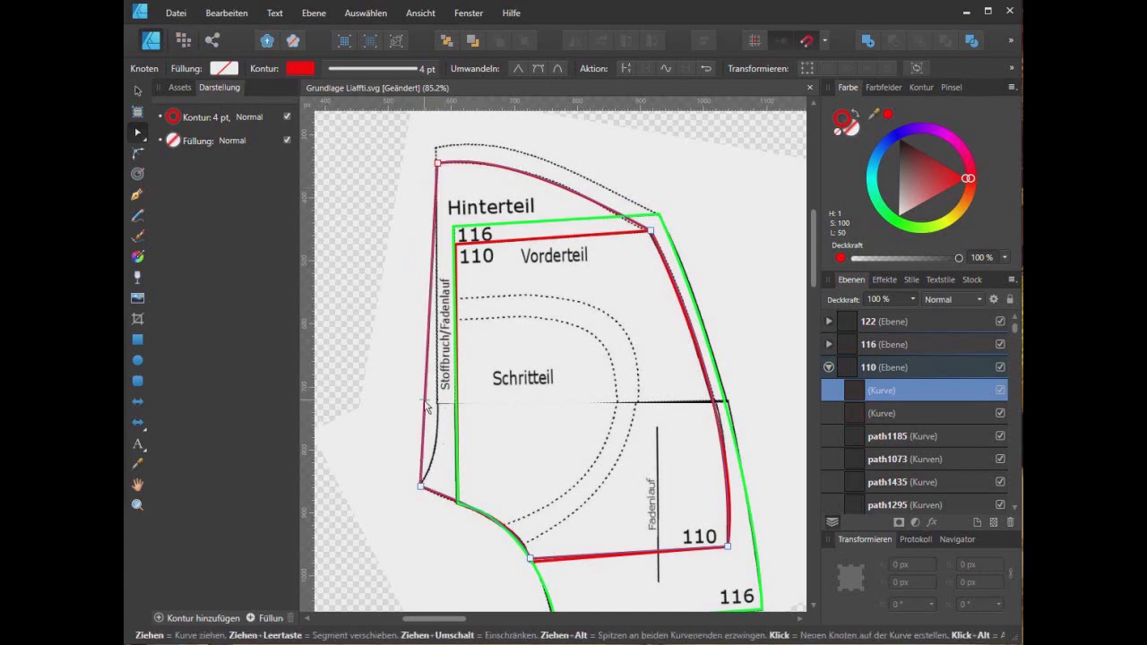
pyautogui.click(425, 406)
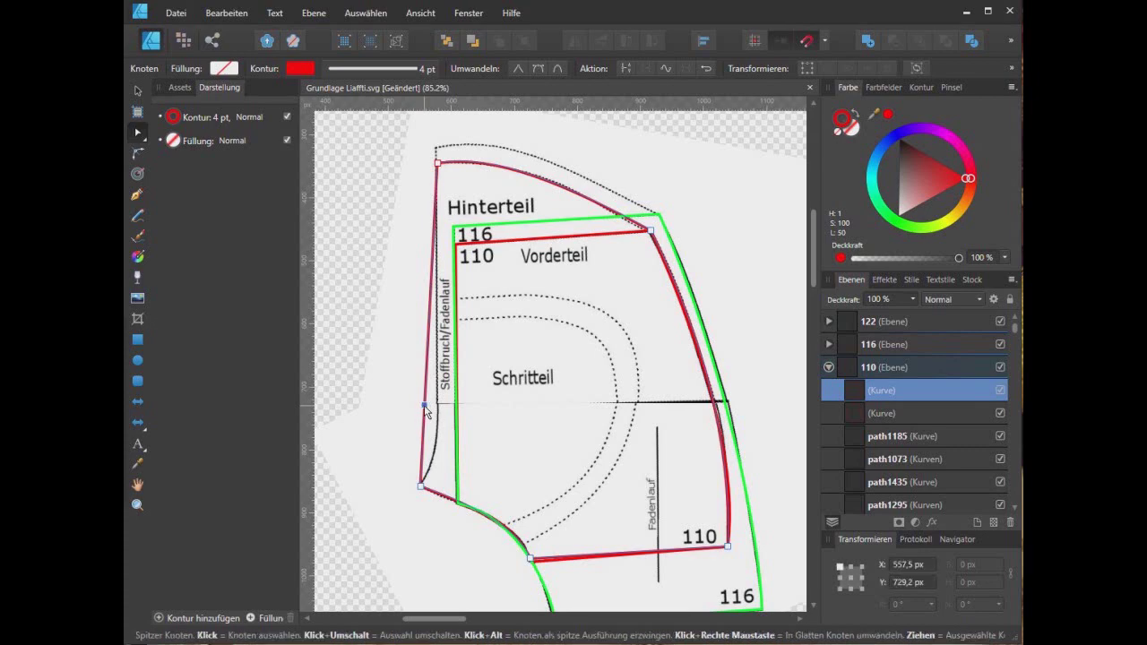
pyautogui.moveTo(424, 406); pyautogui.dragTo(437, 404)
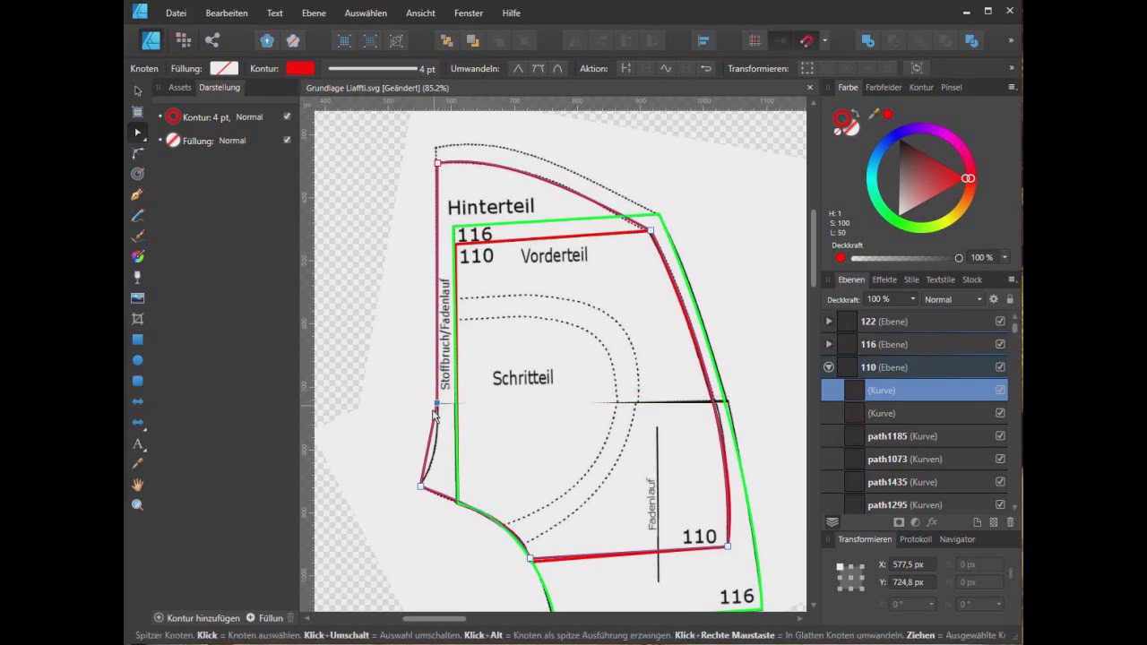
pyautogui.moveTo(430, 455); pyautogui.dragTo(436, 460)
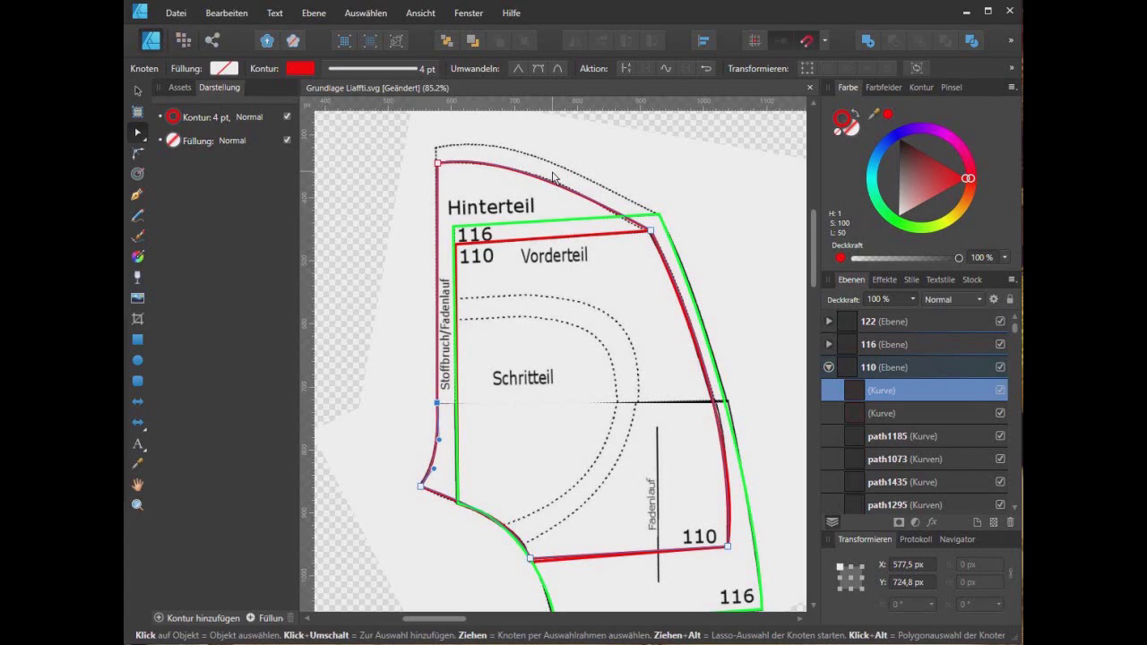
pyautogui.click(899, 344)
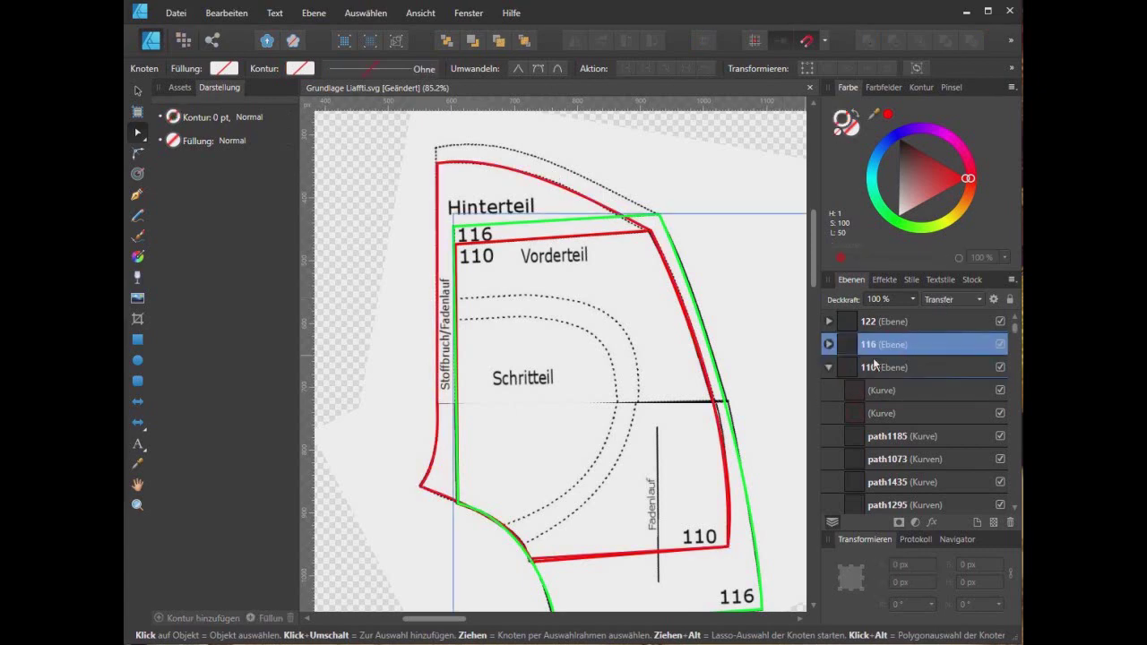
pyautogui.click(873, 363)
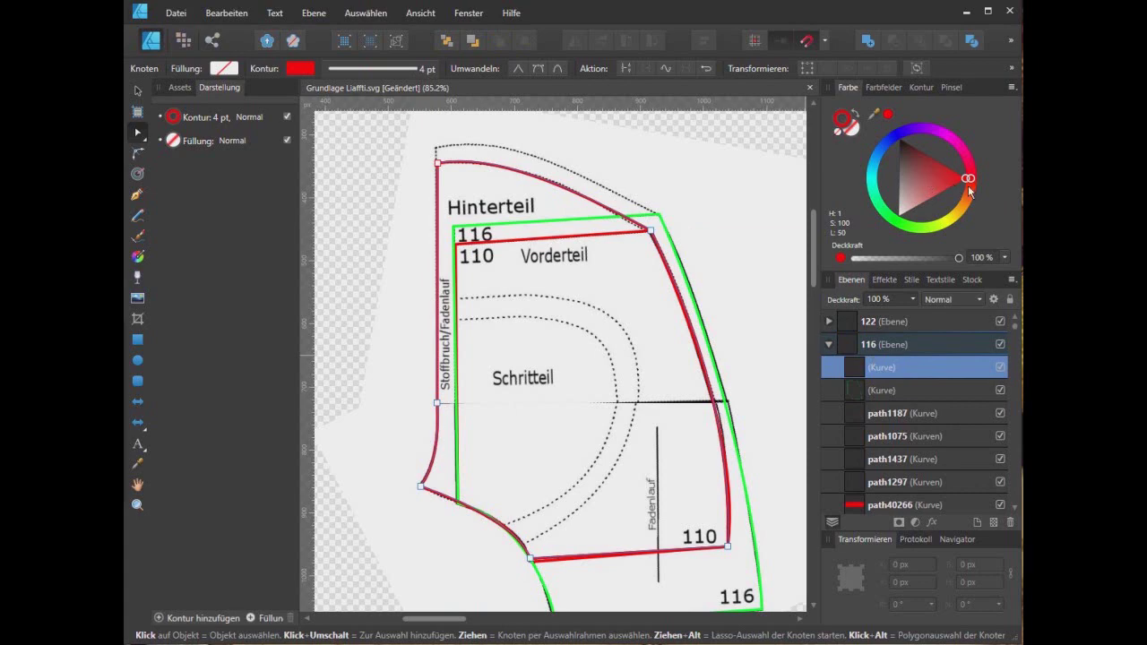
# - Recolour the copied Hinterteil outline green and move its corners out to the 116 lines
pyautogui.moveTo(968, 178); pyautogui.dragTo(898, 226)
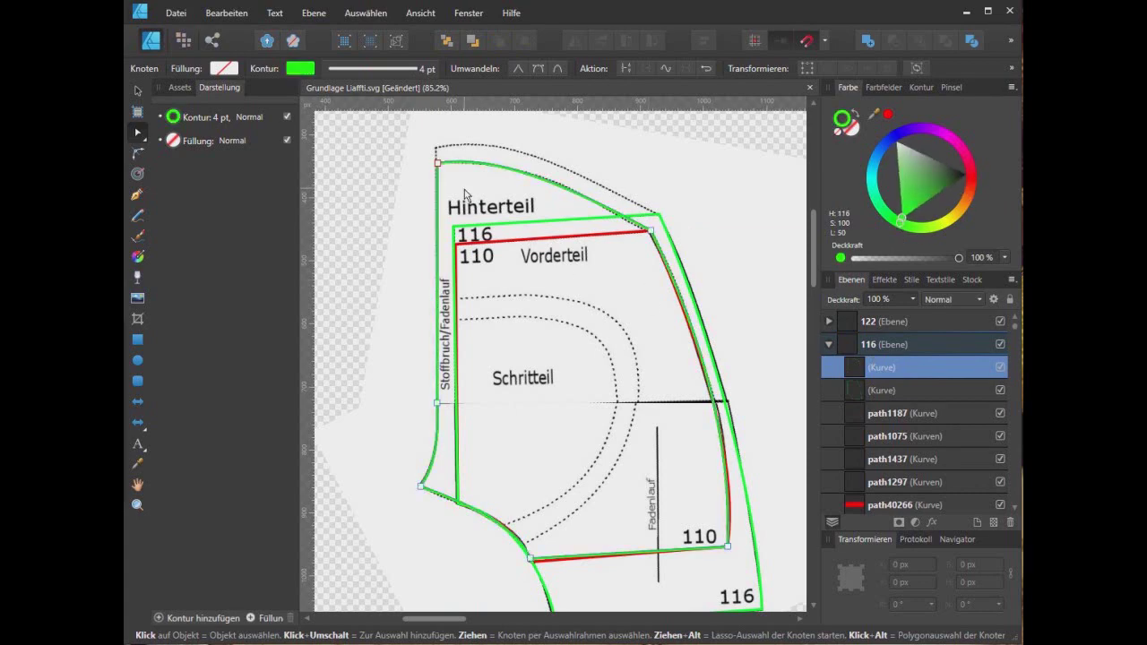
pyautogui.moveTo(436, 164); pyautogui.dragTo(435, 146)
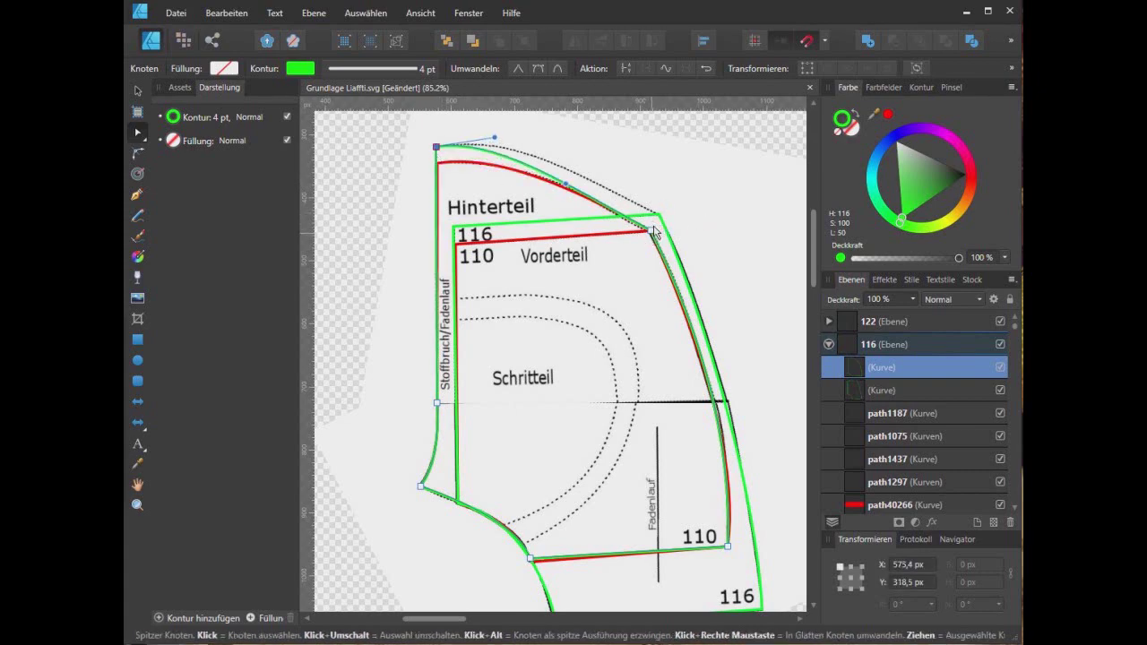
pyautogui.moveTo(652, 231); pyautogui.dragTo(658, 214)
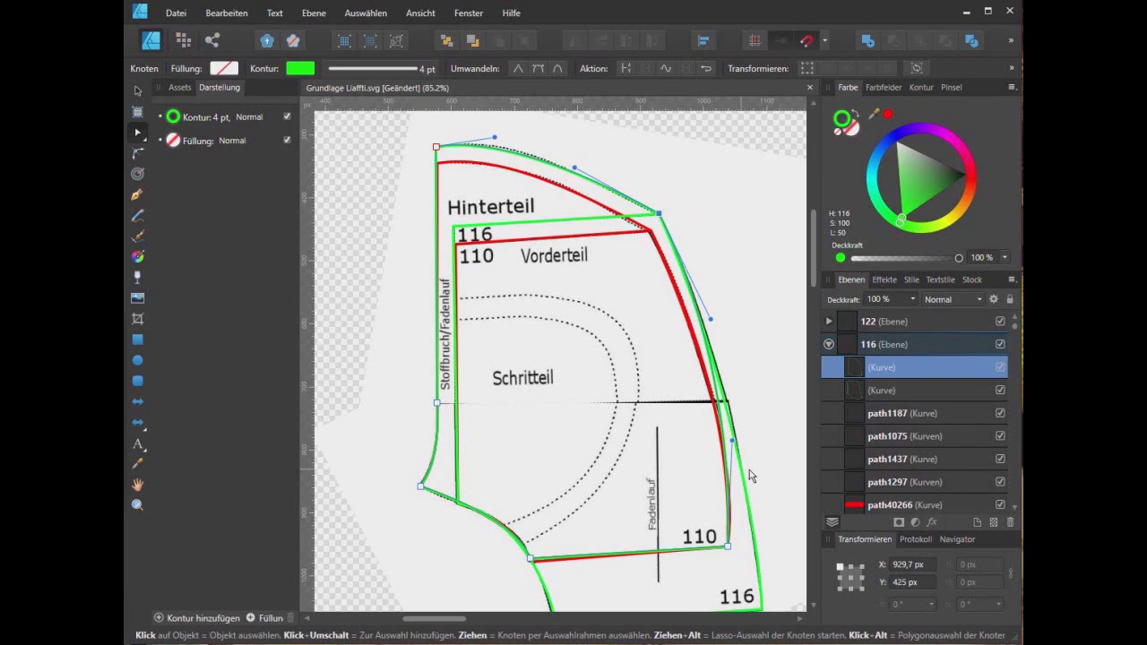
pyautogui.scroll(-2, 749, 470)
pyautogui.moveTo(726, 481); pyautogui.dragTo(761, 544)
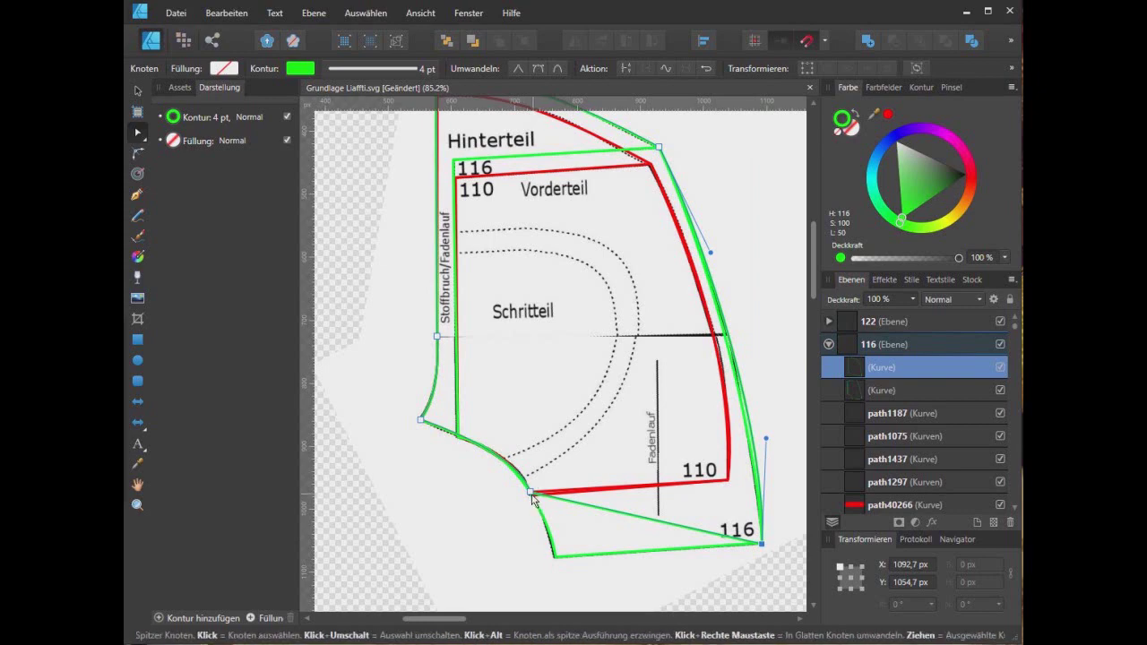
pyautogui.moveTo(531, 493); pyautogui.dragTo(554, 559)
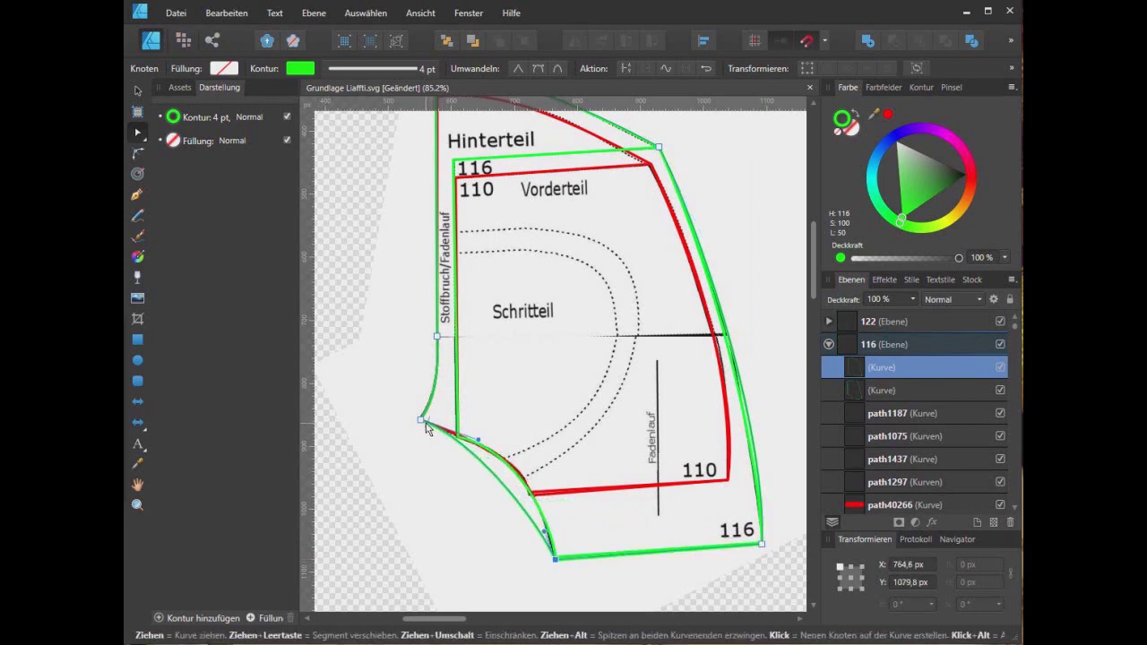
# - Reshape the green crotch curve onto the 116 crotch line
pyautogui.scroll(3, 490, 388)
pyautogui.scroll(-3, 490, 388)
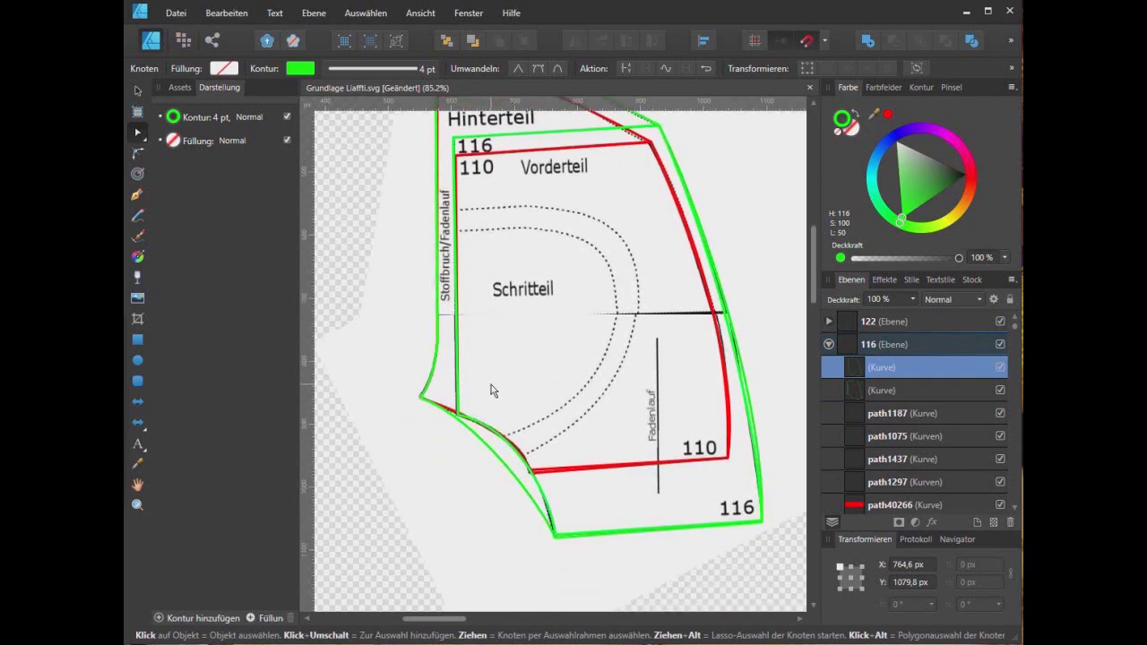
pyautogui.moveTo(512, 461); pyautogui.dragTo(523, 460)
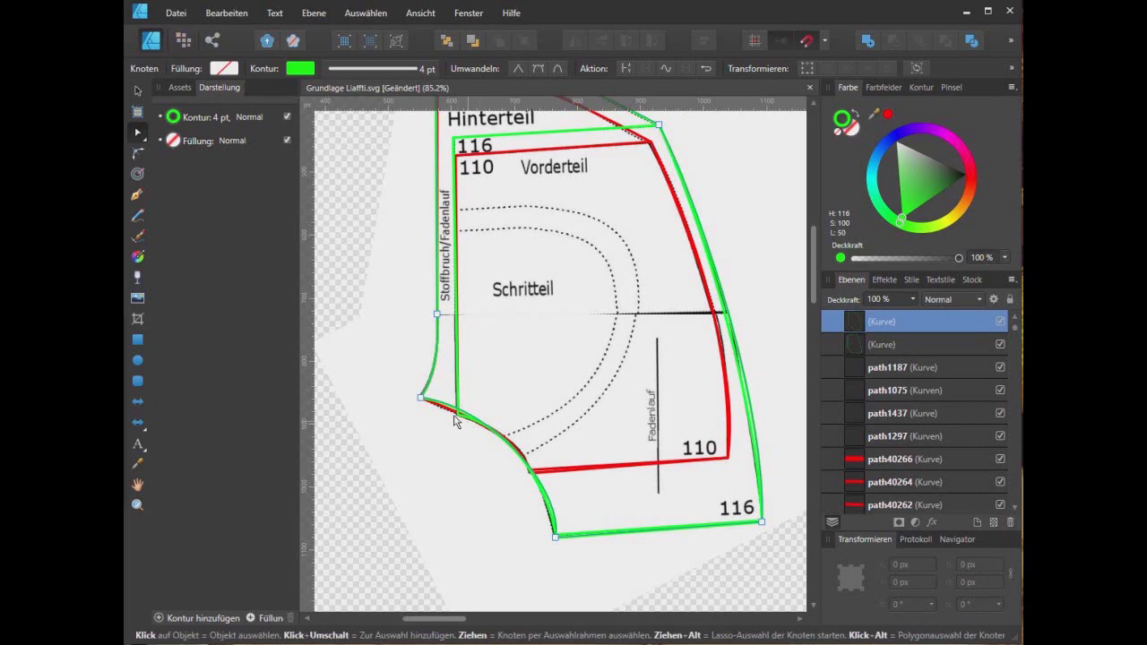
pyautogui.click(420, 398)
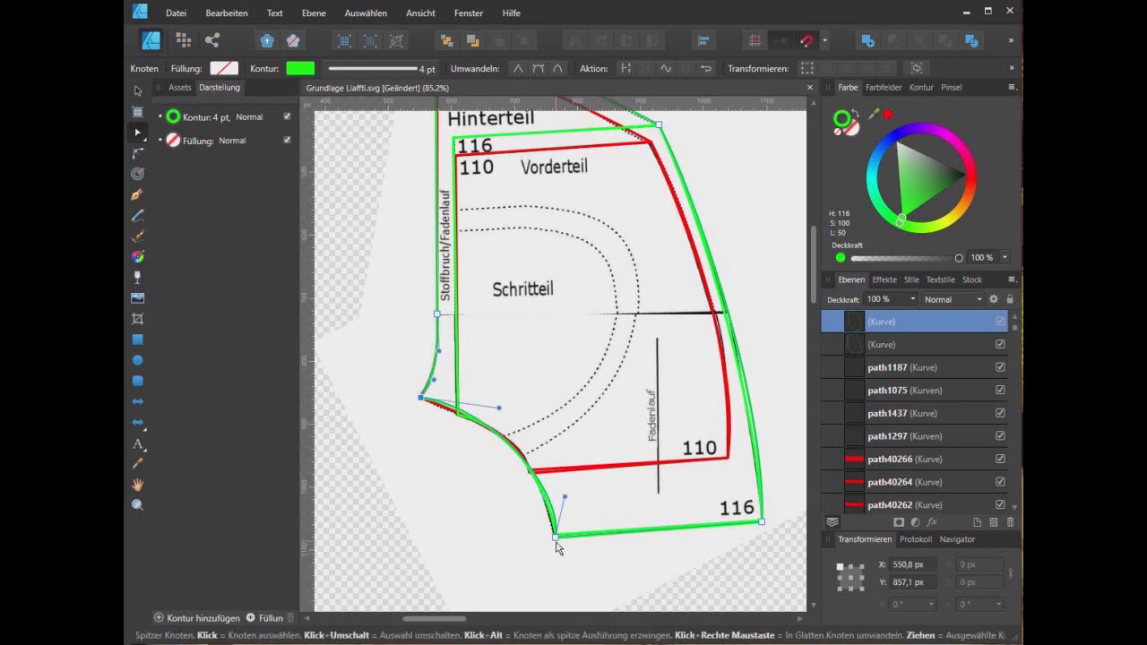
pyautogui.moveTo(499, 414); pyautogui.dragTo(520, 426)
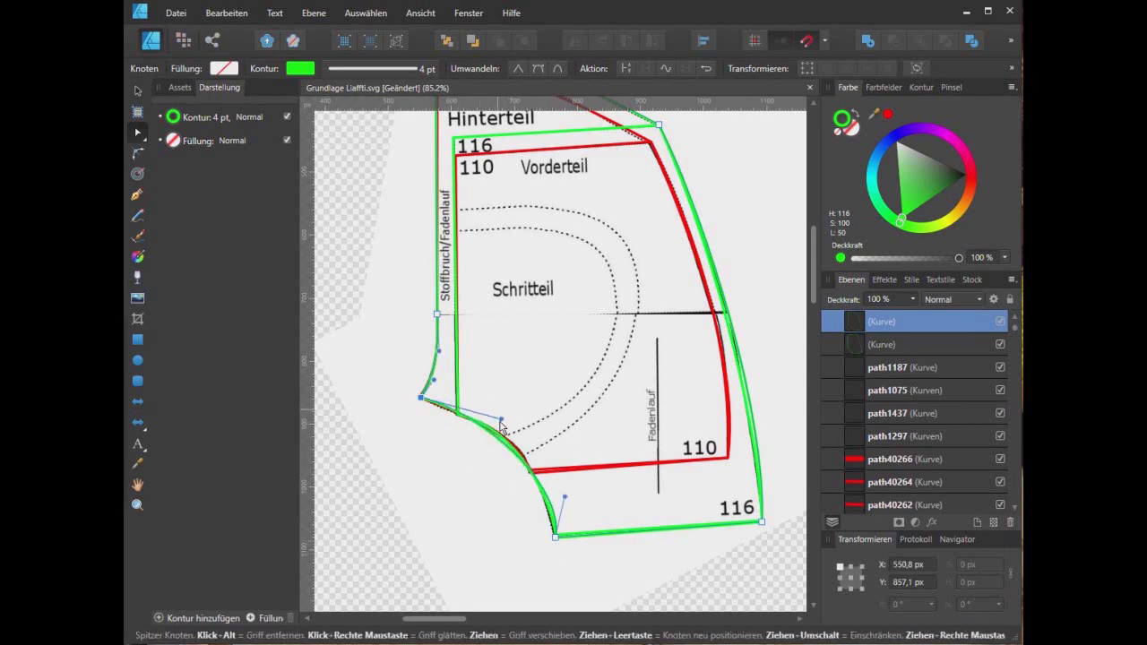
pyautogui.click(564, 504)
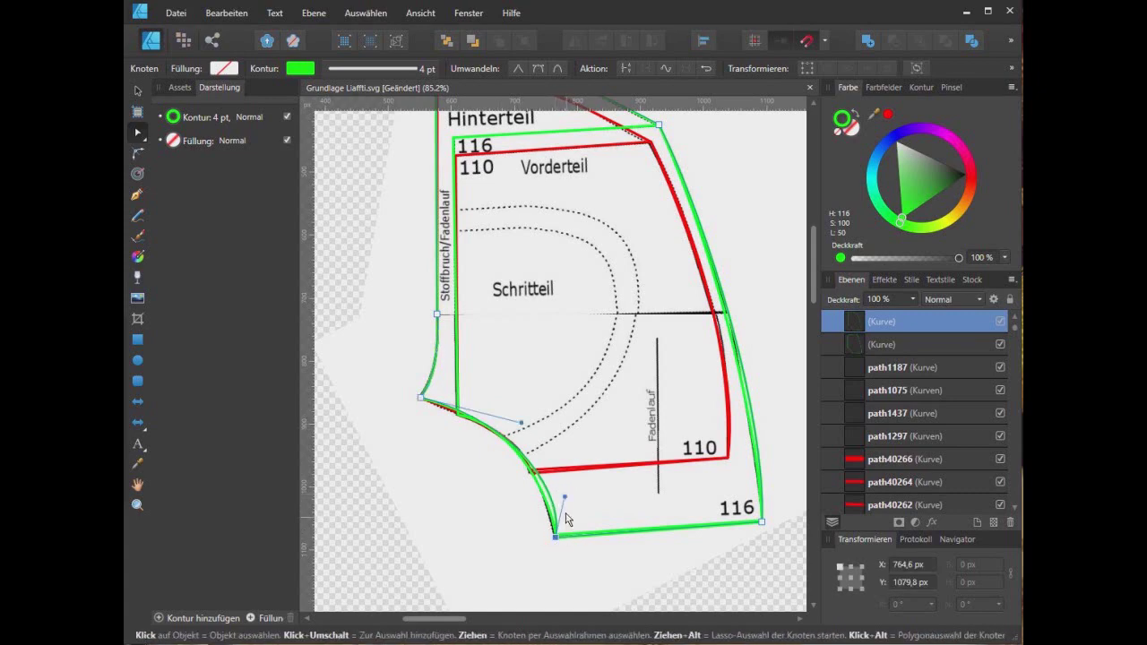
# - Adjust the green hem corner's curve and check the top curve's nodes
pyautogui.click(555, 536)
pyautogui.moveTo(560, 503); pyautogui.dragTo(550, 501)
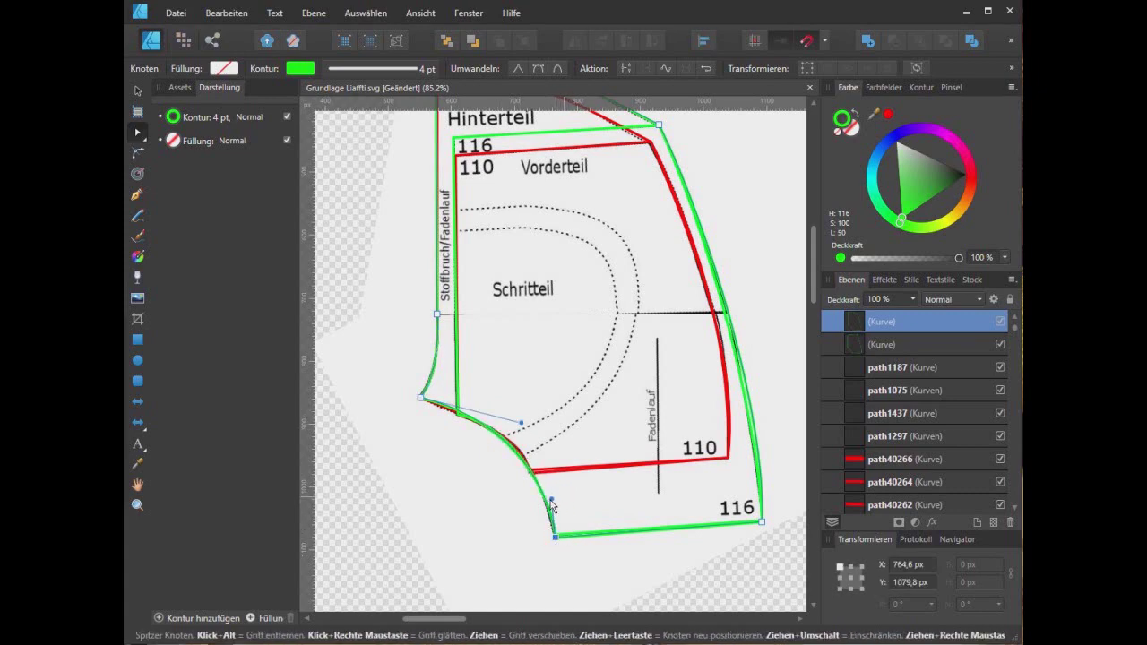
pyautogui.scroll(3, 605, 489)
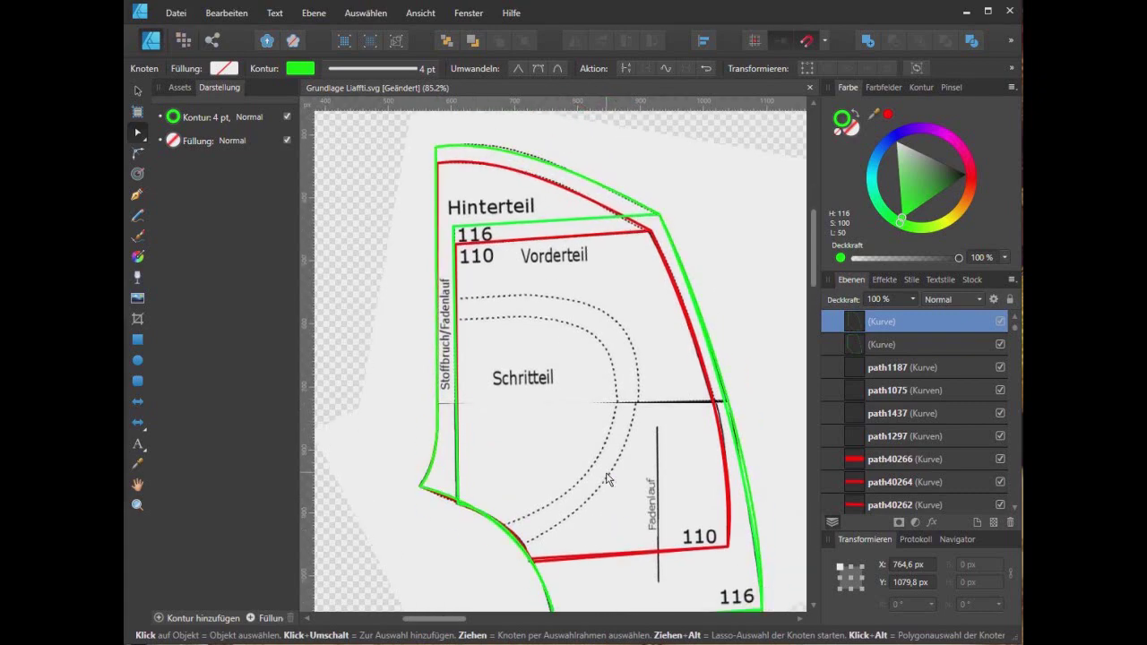
pyautogui.click(511, 154)
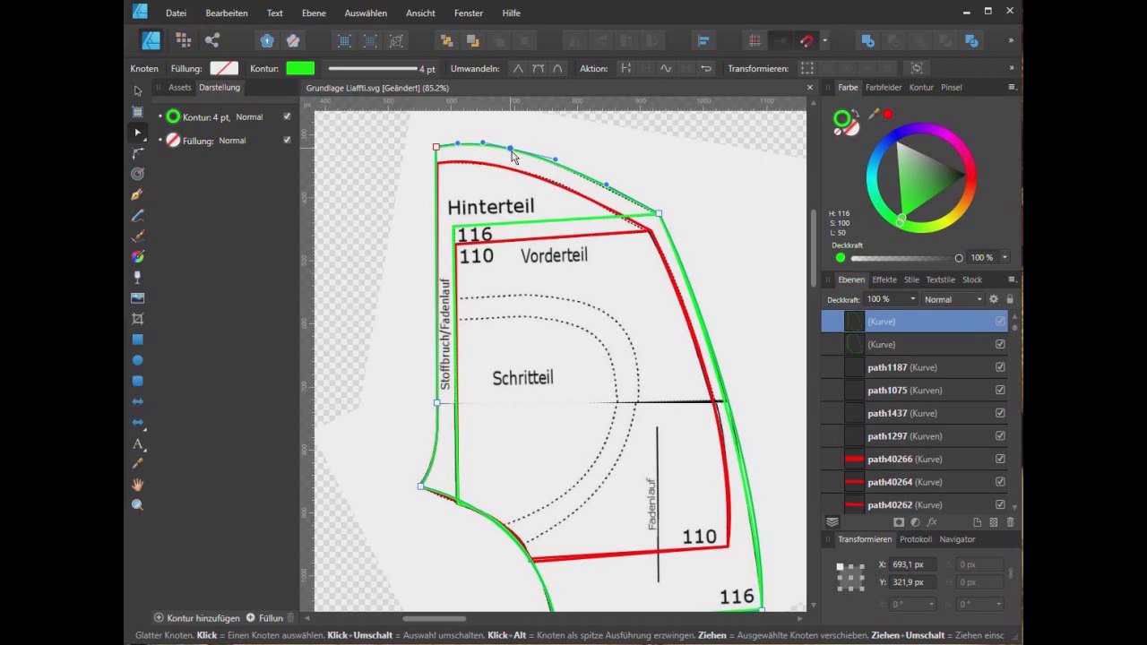
pyautogui.click(695, 230)
pyautogui.scroll(-1, 690, 227)
pyautogui.scroll(-1, 665, 225)
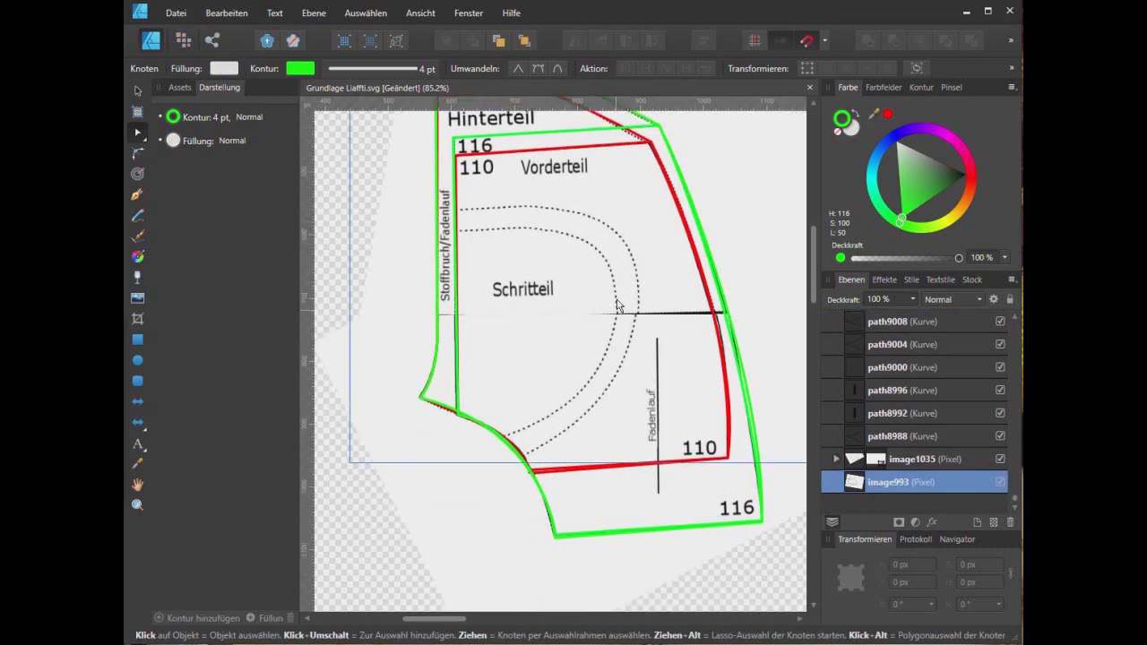
# - Clear the current selection and return to the Pen tool
pyautogui.scroll(1, 622, 304)
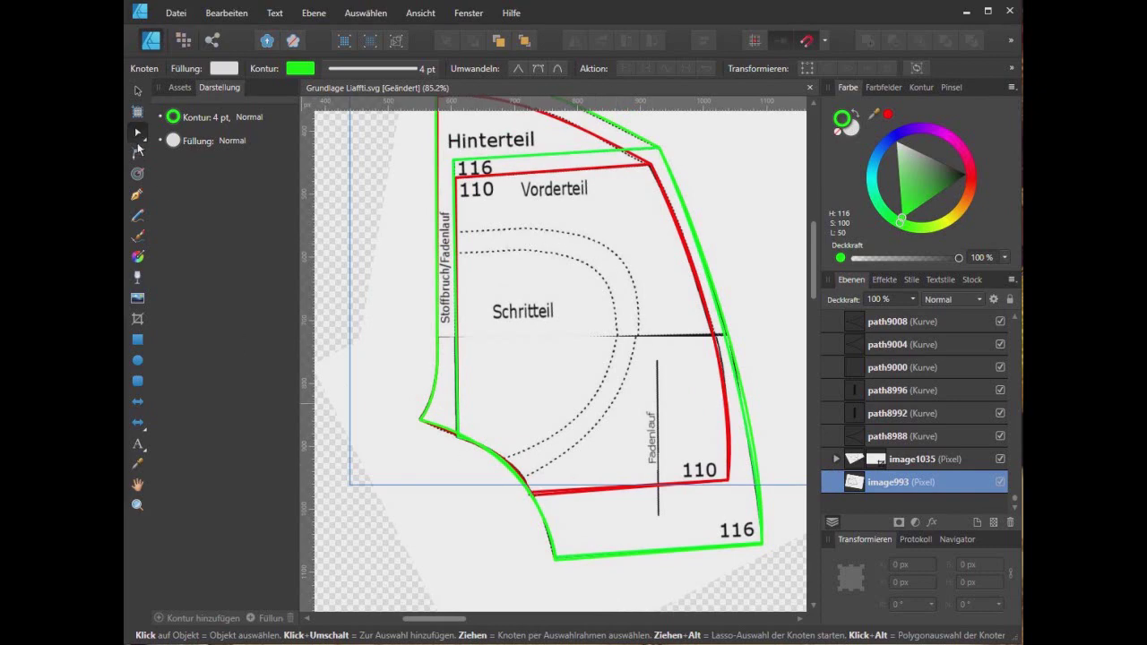
pyautogui.click(139, 197)
pyautogui.click(344, 221)
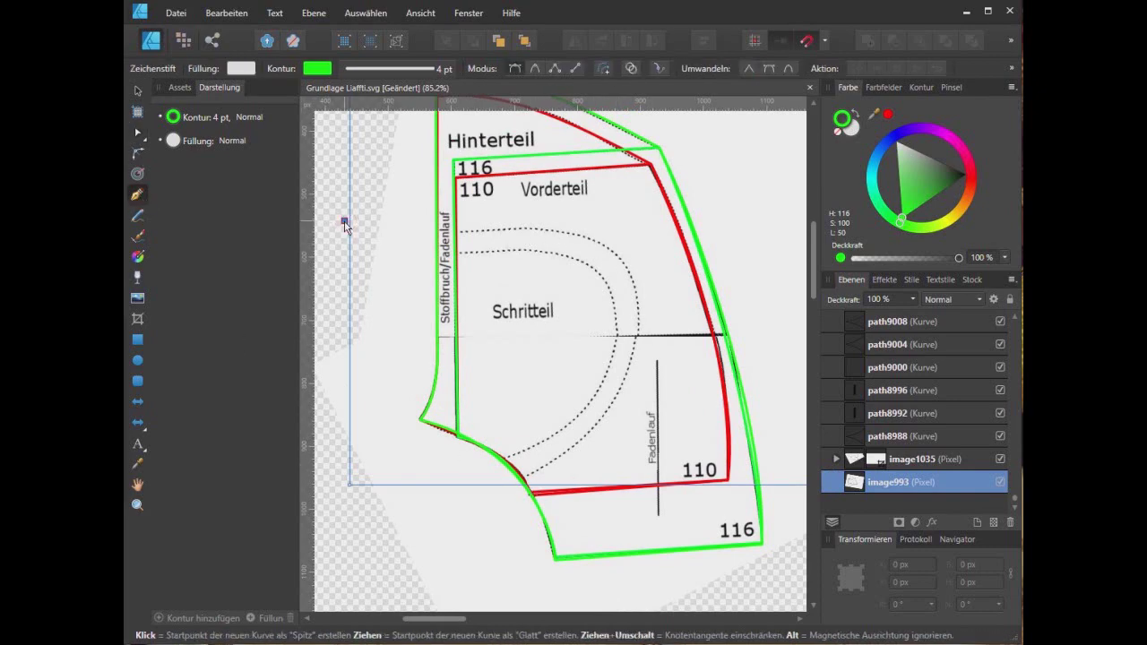
pyautogui.click(137, 90)
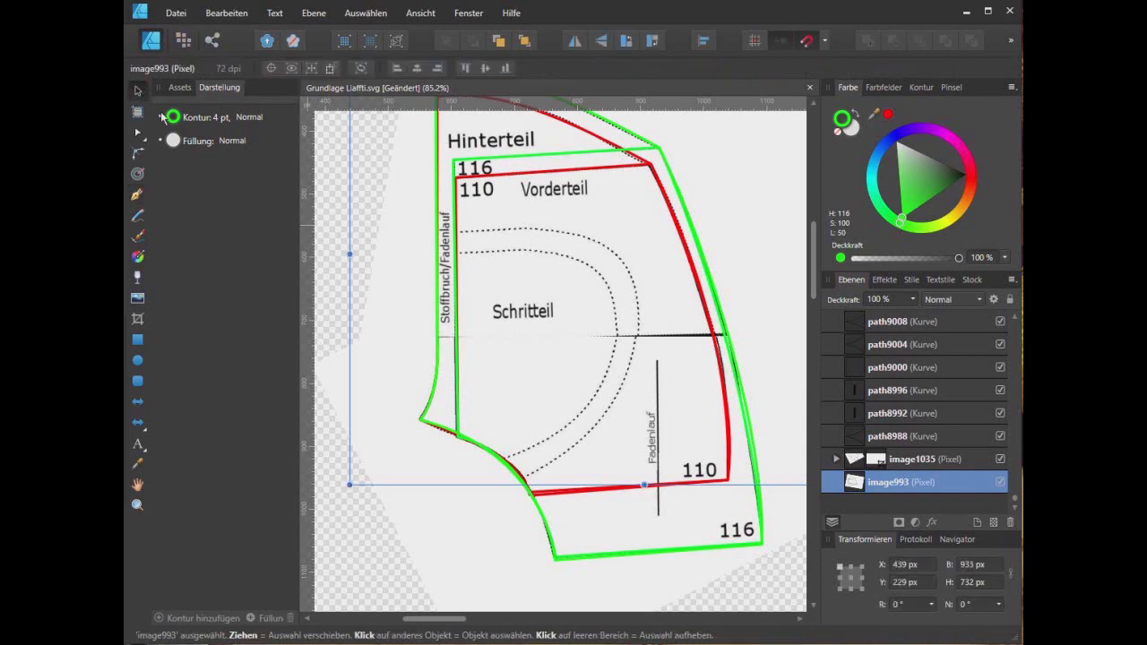
pyautogui.click(328, 184)
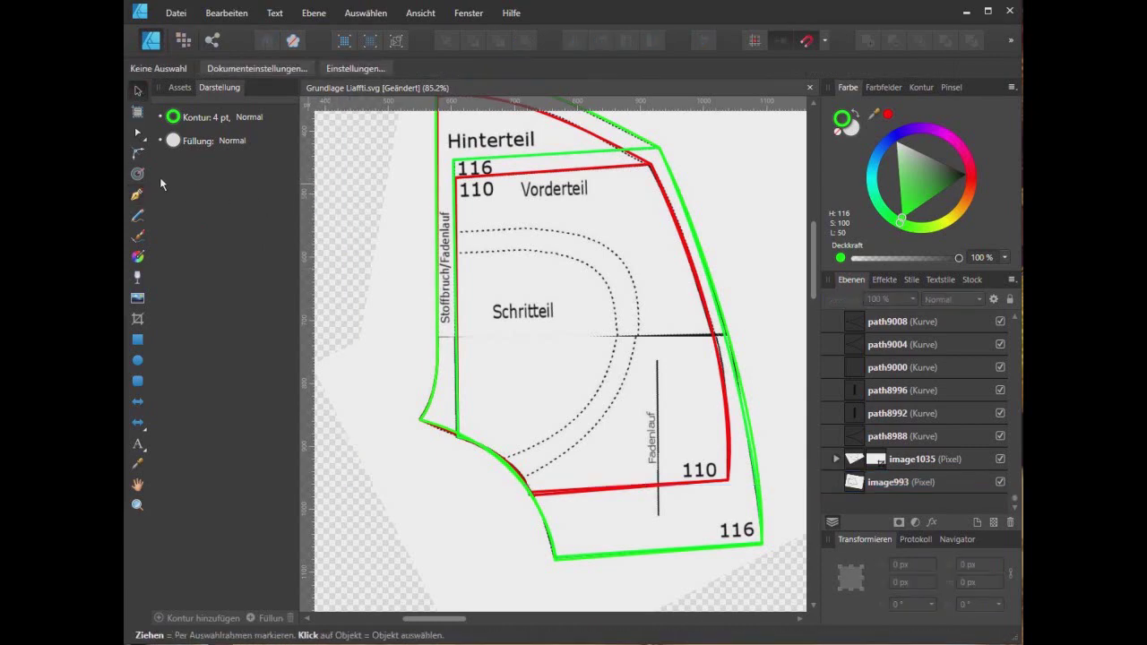
pyautogui.click(137, 197)
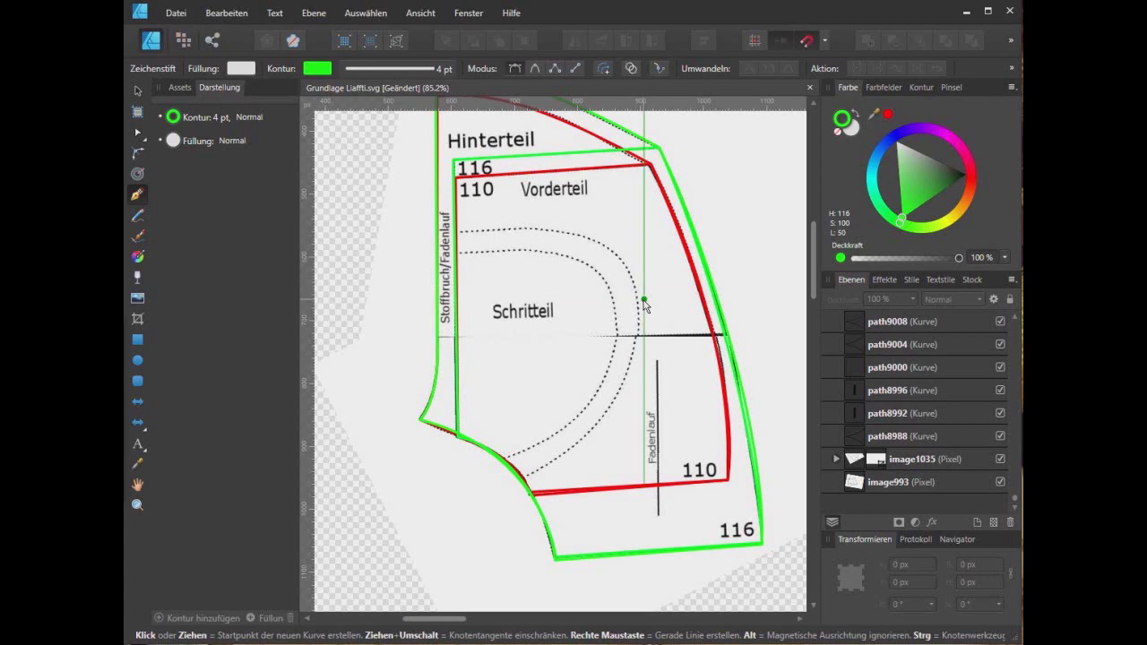
# - Collapse layer 116, make layer 110 the active layer and set the stroke colour to red
pyautogui.scroll(3, 953, 380)
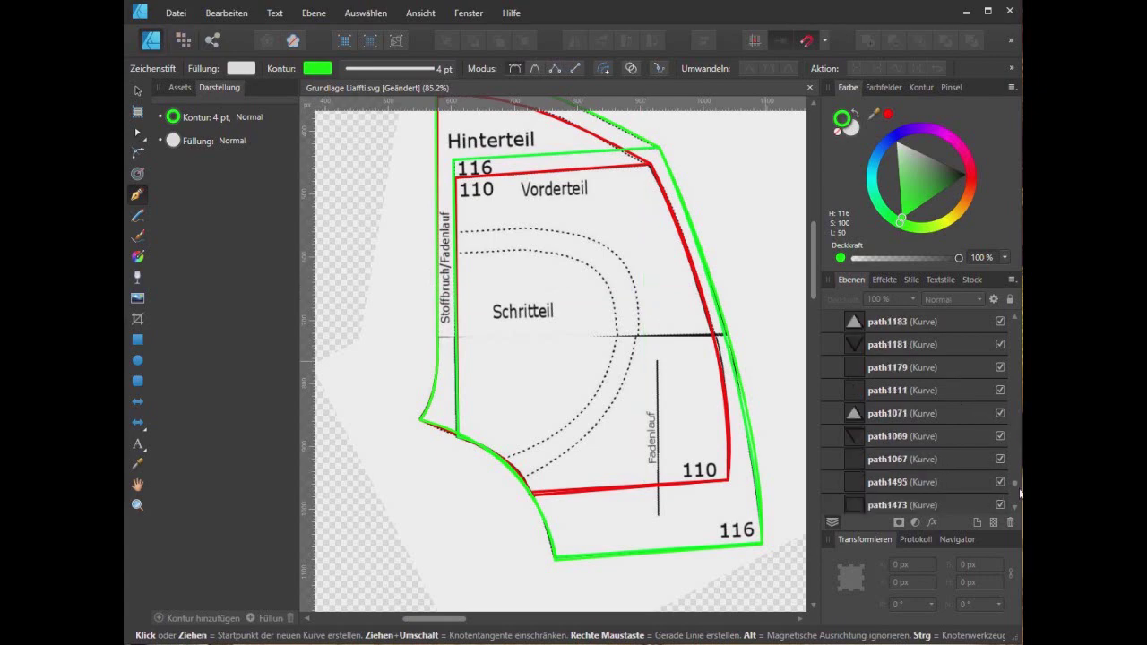
pyautogui.scroll(5, 874, 354)
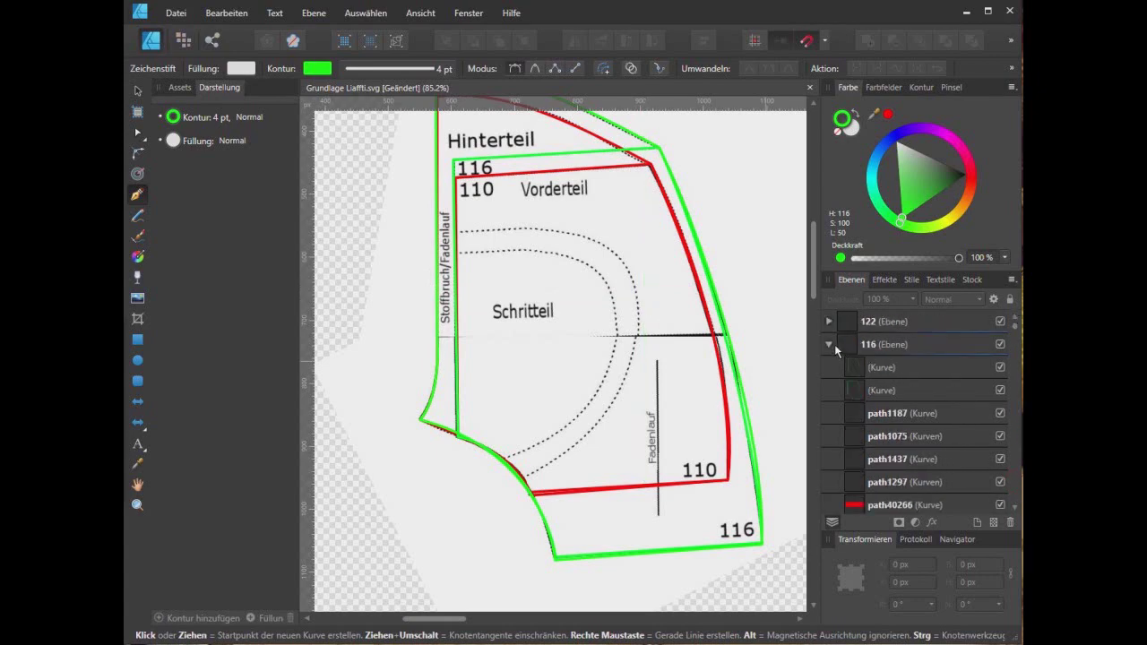
pyautogui.click(830, 345)
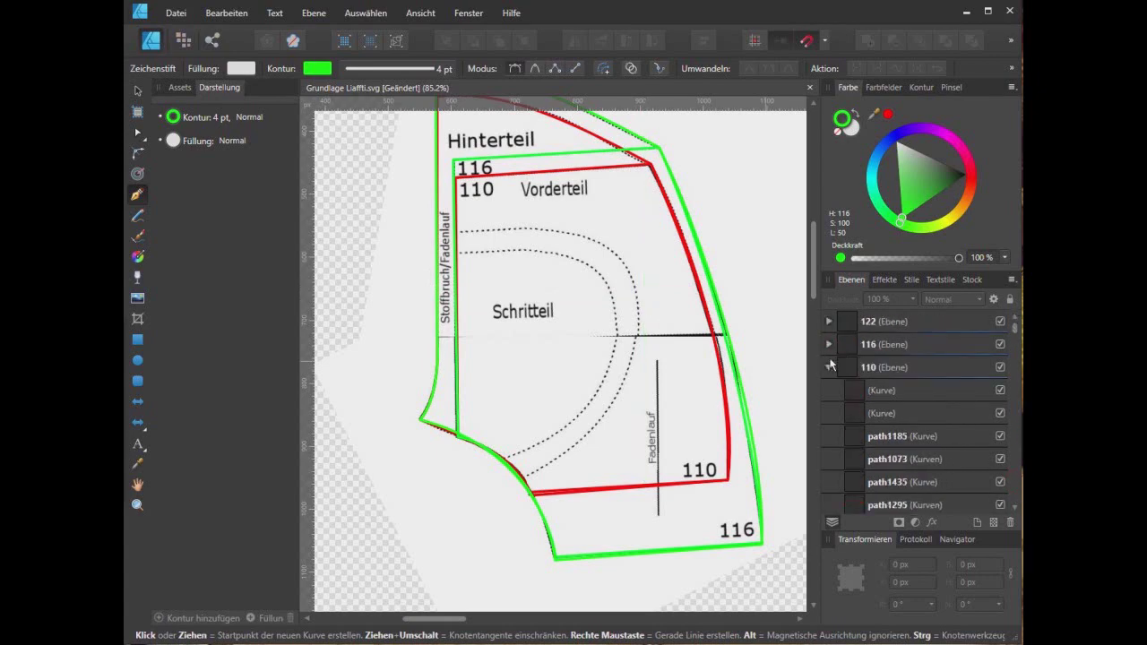
pyautogui.click(895, 372)
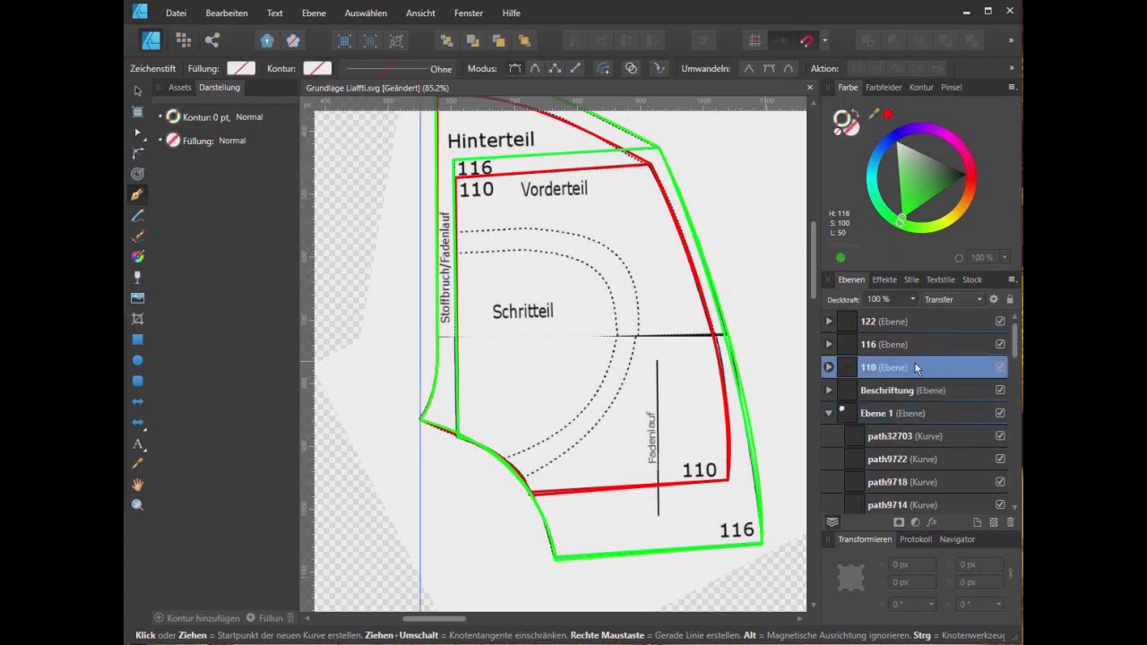
pyautogui.click(968, 179)
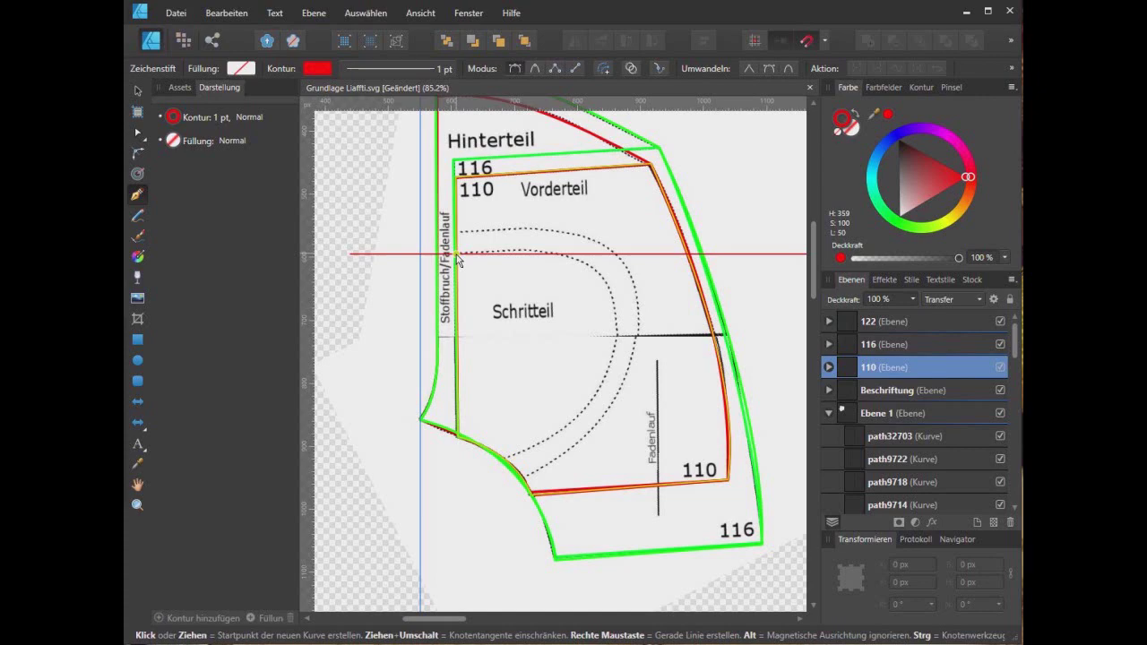
# - Draw a red path along the inner dotted crotch curve, from the Stoffbruch line to the lower edge
pyautogui.click(457, 255)
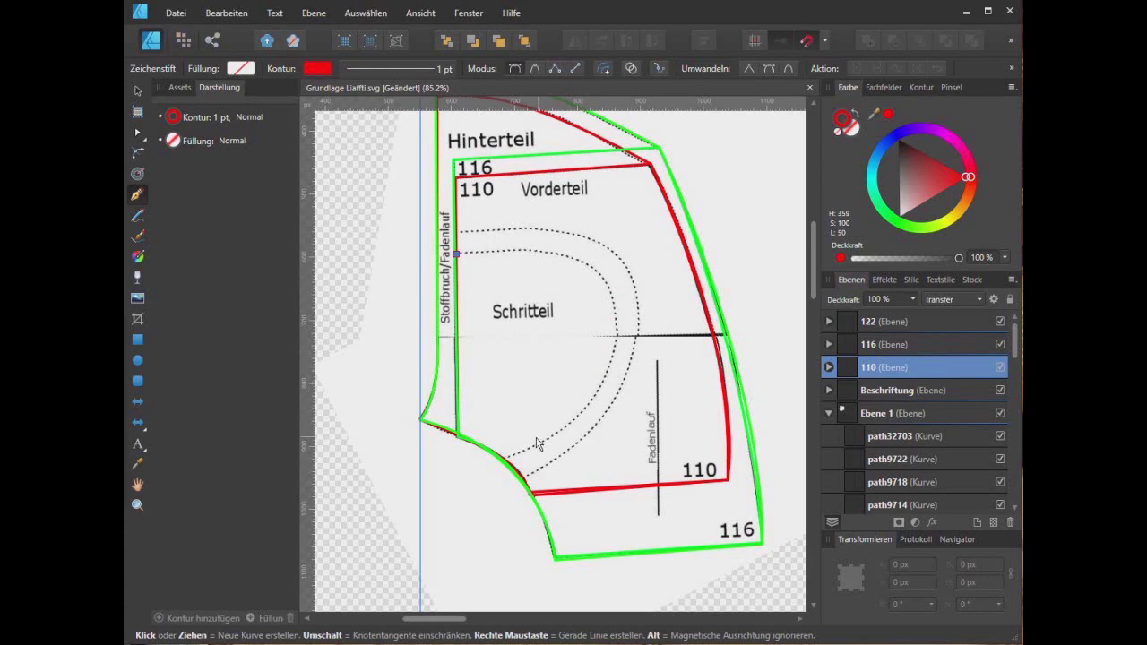
pyautogui.click(617, 336)
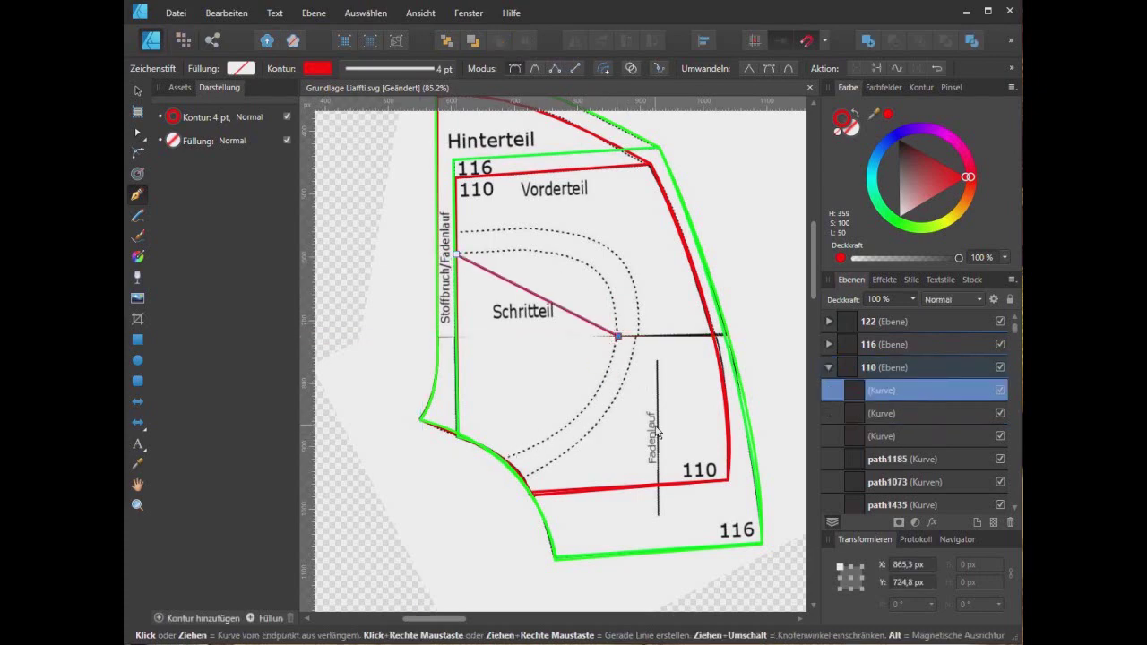
pyautogui.click(501, 457)
pyautogui.click(459, 437)
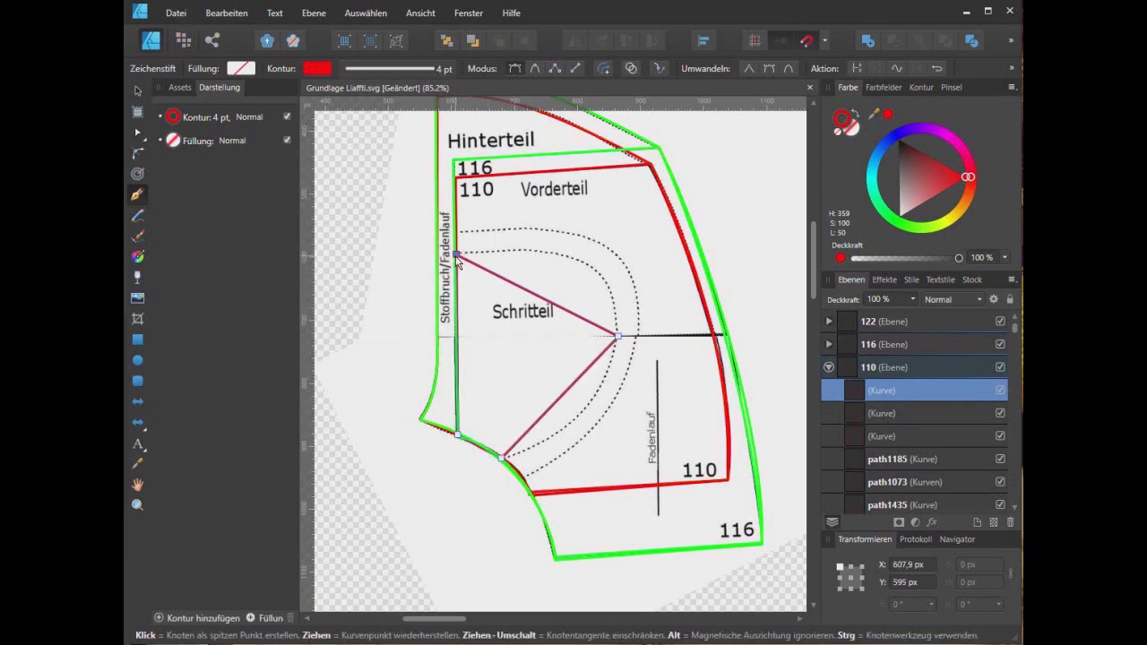
pyautogui.press('Escape')
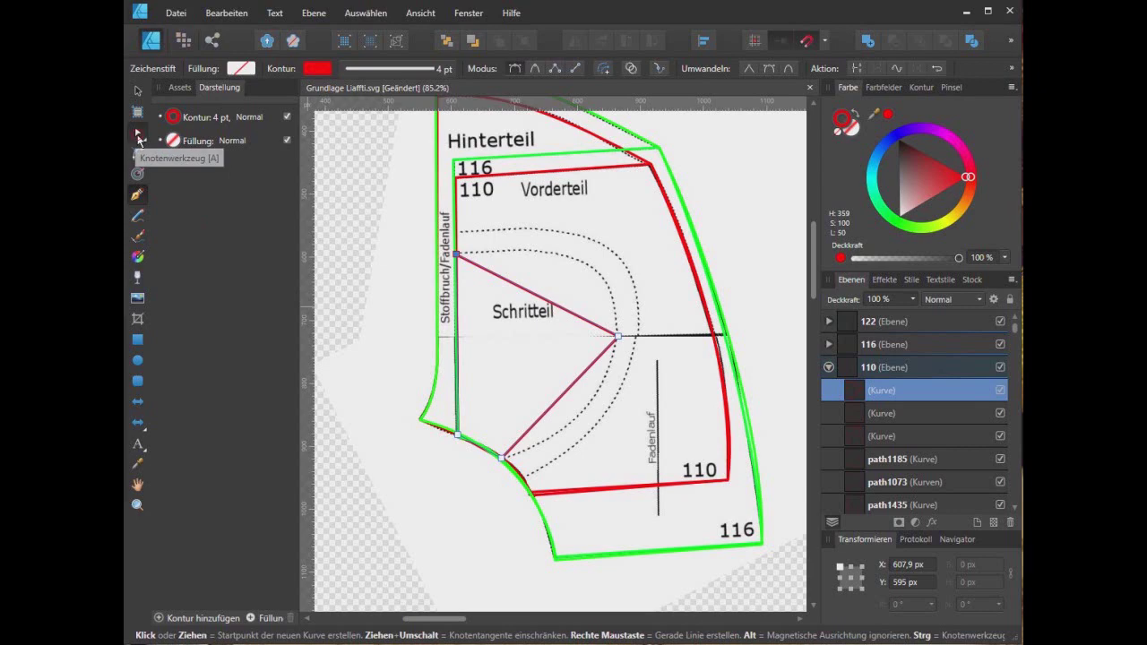
# - Bend the red path's upper and lower segments to follow the dotted line, then collapse layer 110
pyautogui.click(136, 133)
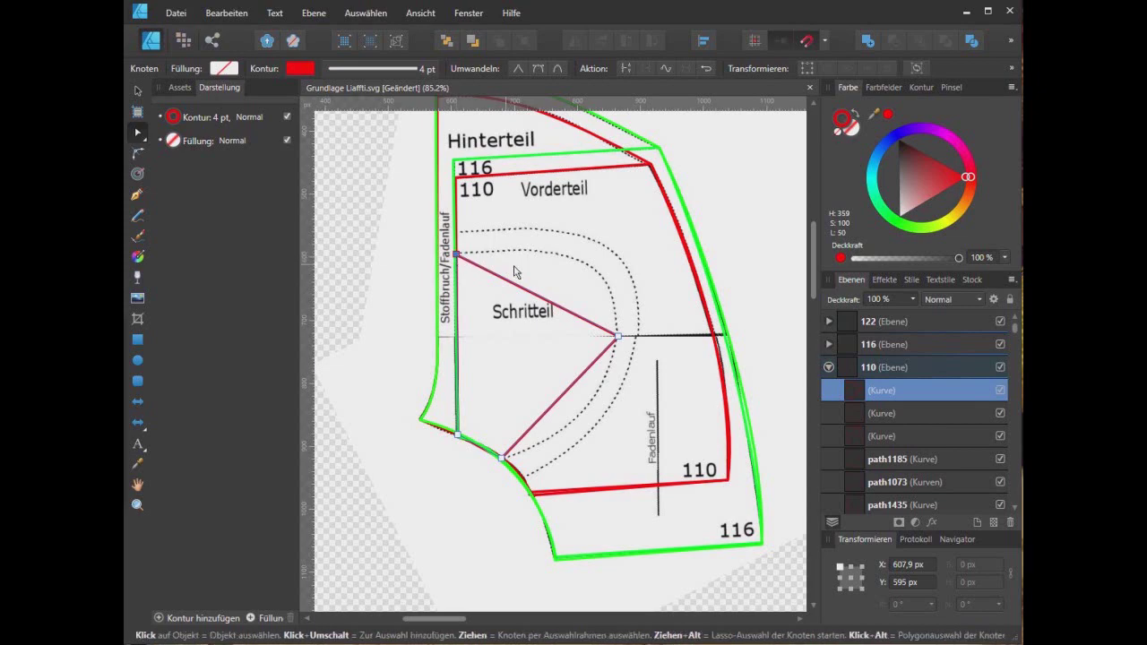
pyautogui.moveTo(538, 298); pyautogui.dragTo(571, 295)
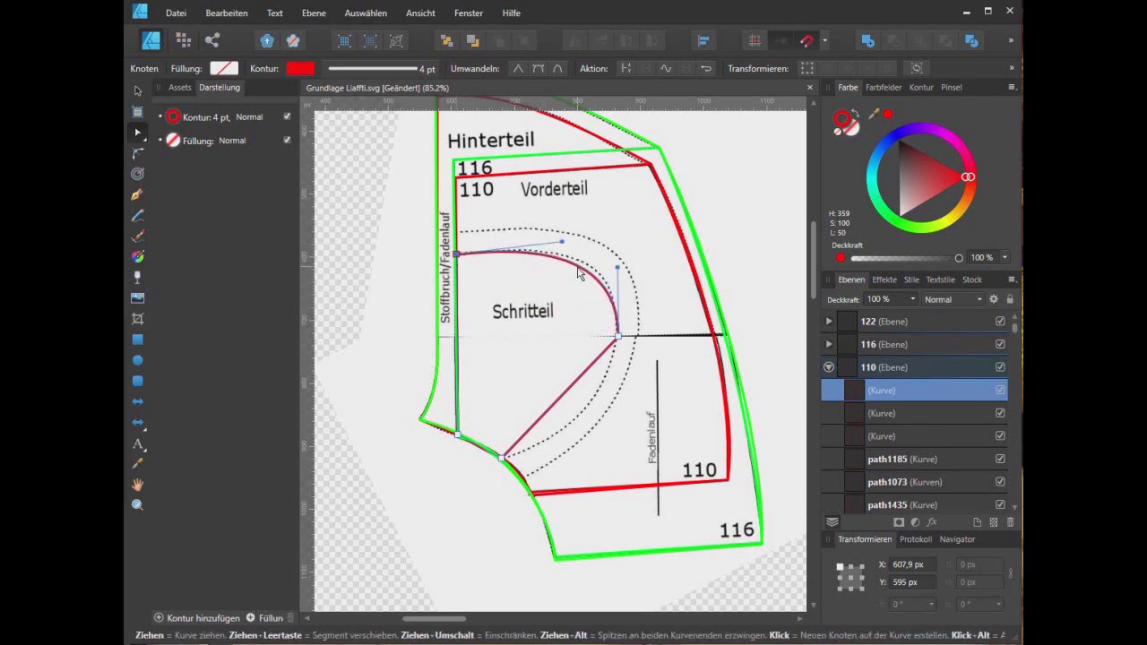
pyautogui.moveTo(572, 295); pyautogui.dragTo(588, 271)
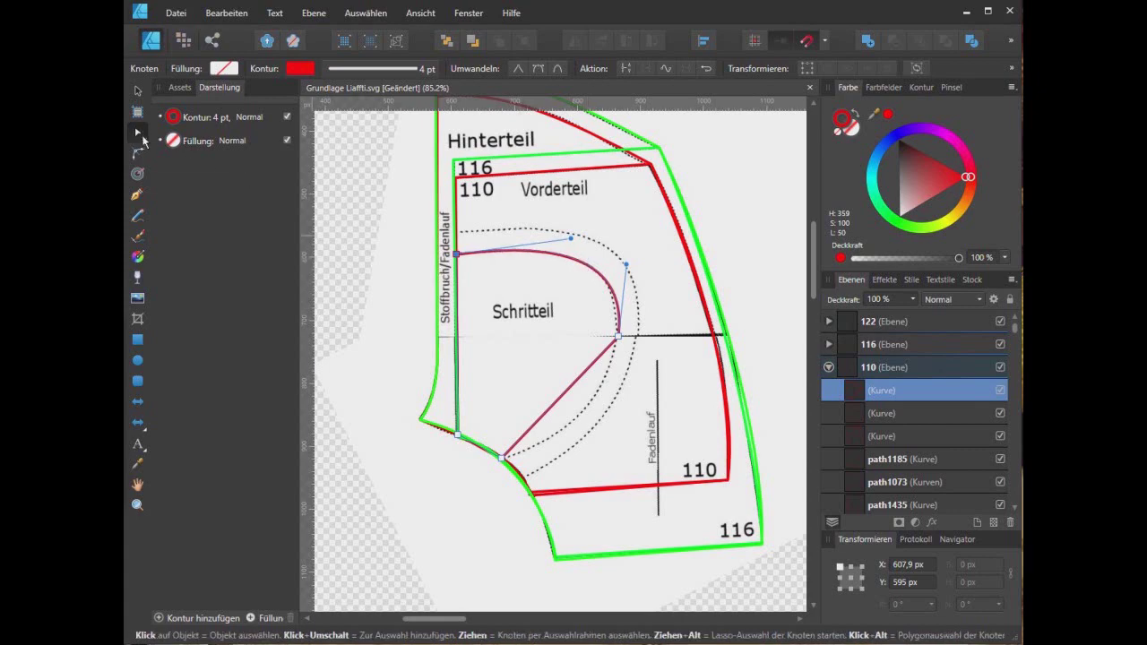
pyautogui.moveTo(565, 403); pyautogui.dragTo(584, 418)
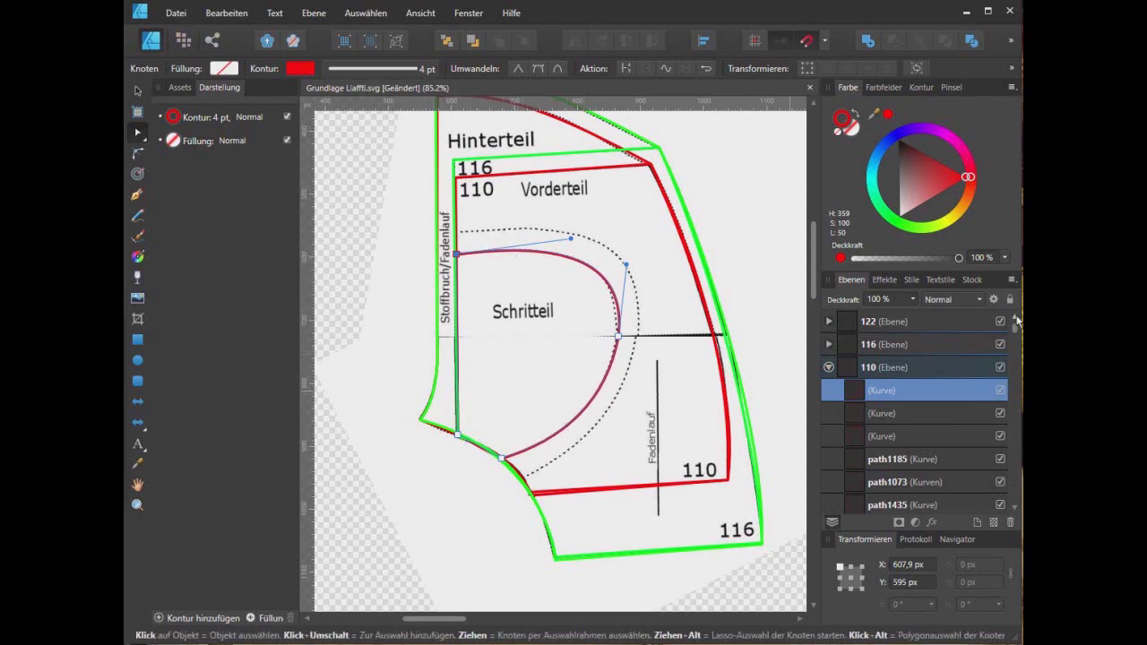
pyautogui.click(828, 368)
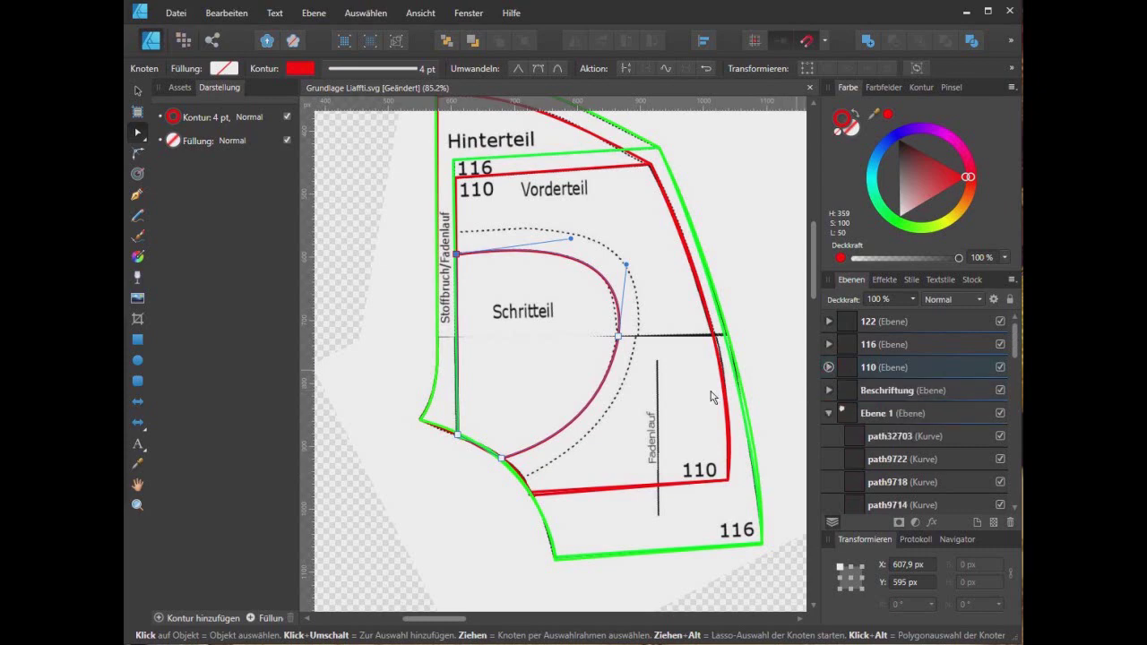
pyautogui.click(137, 198)
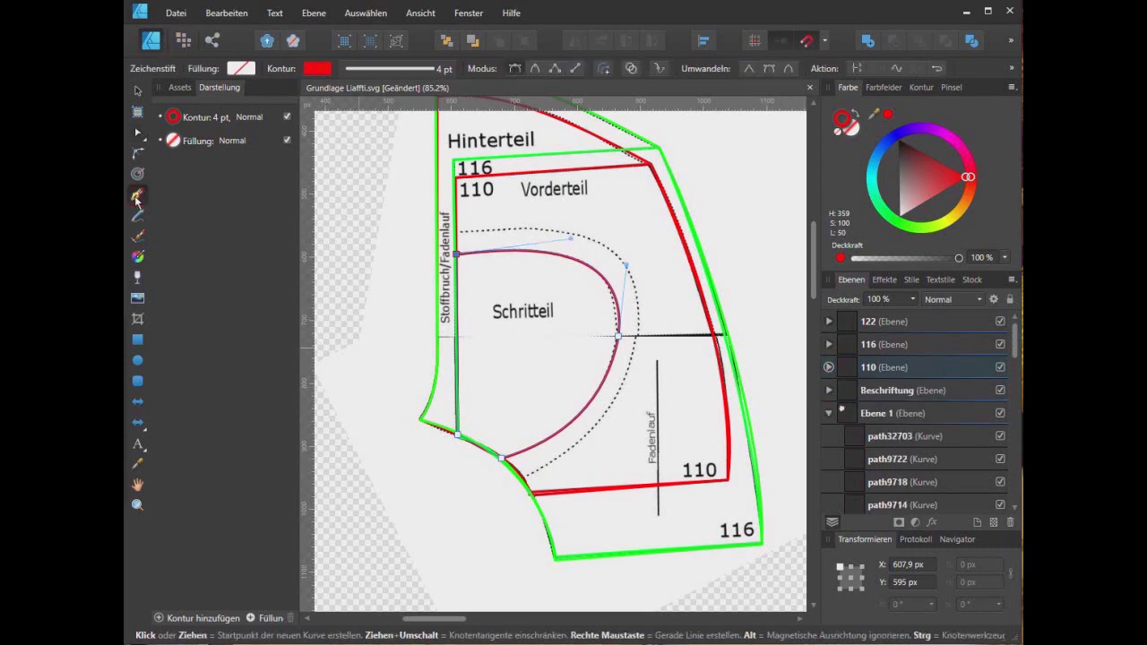
# - Make layer 116 active with a green stroke and draw a path along the outer crotch line
pyautogui.click(896, 346)
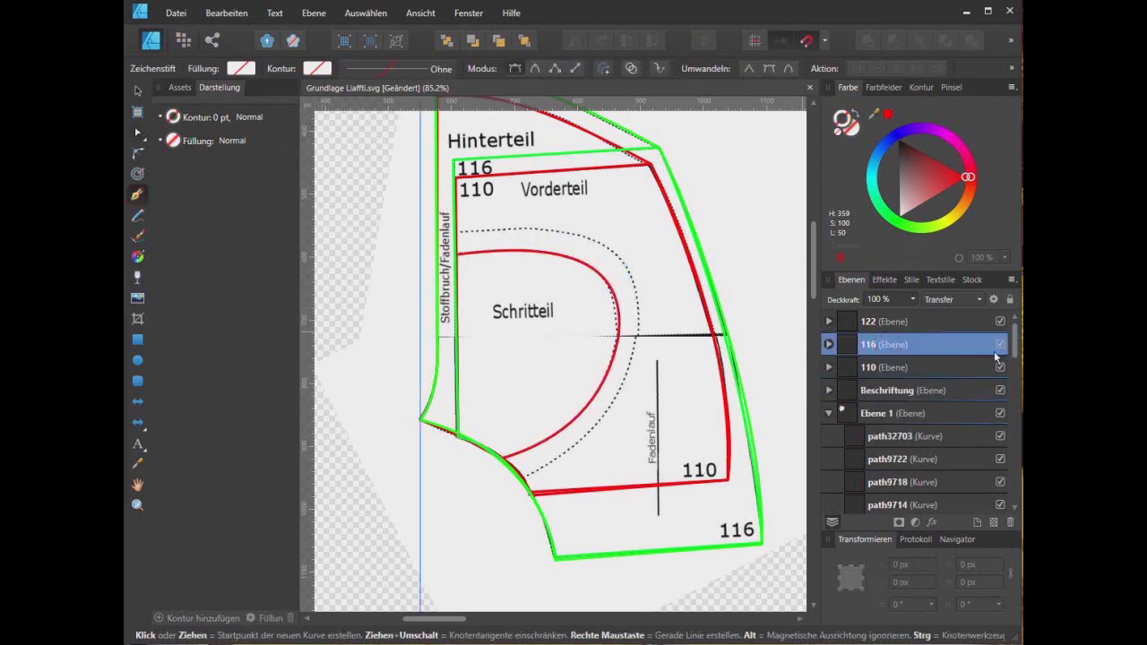
pyautogui.moveTo(969, 178); pyautogui.dragTo(887, 231)
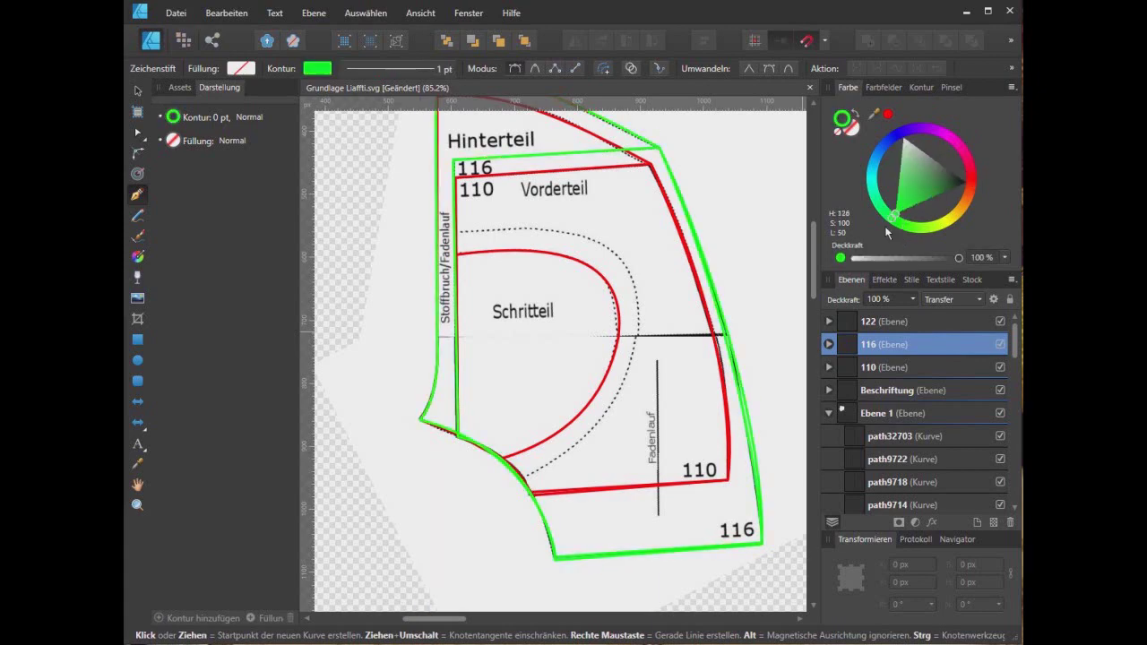
pyautogui.click(456, 231)
pyautogui.click(635, 333)
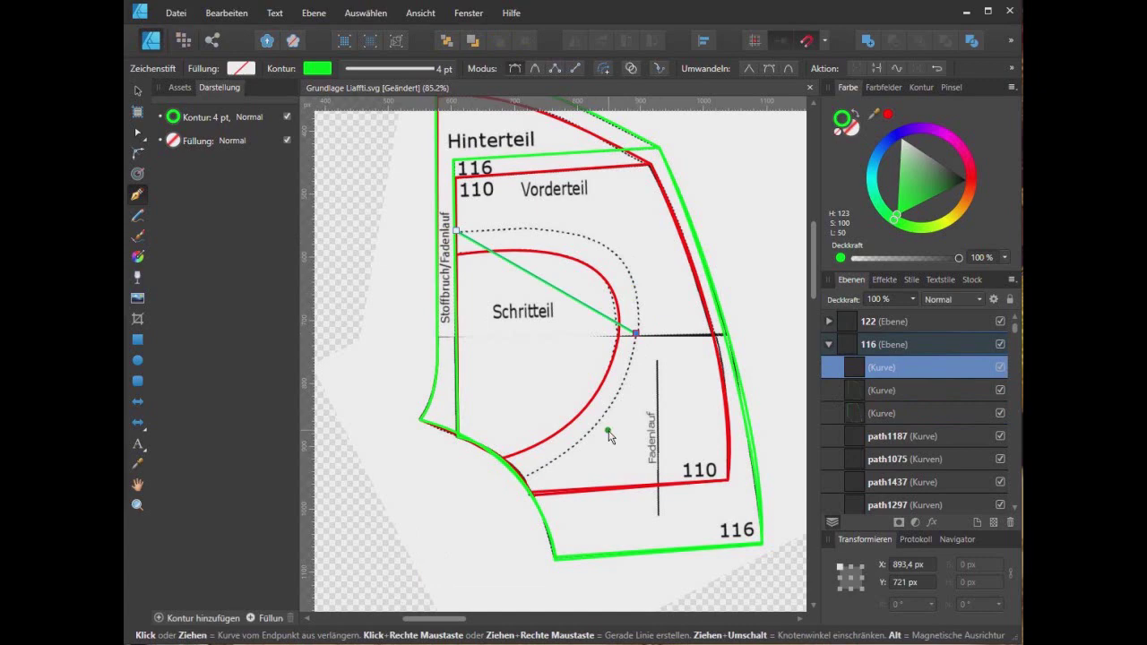
pyautogui.click(525, 475)
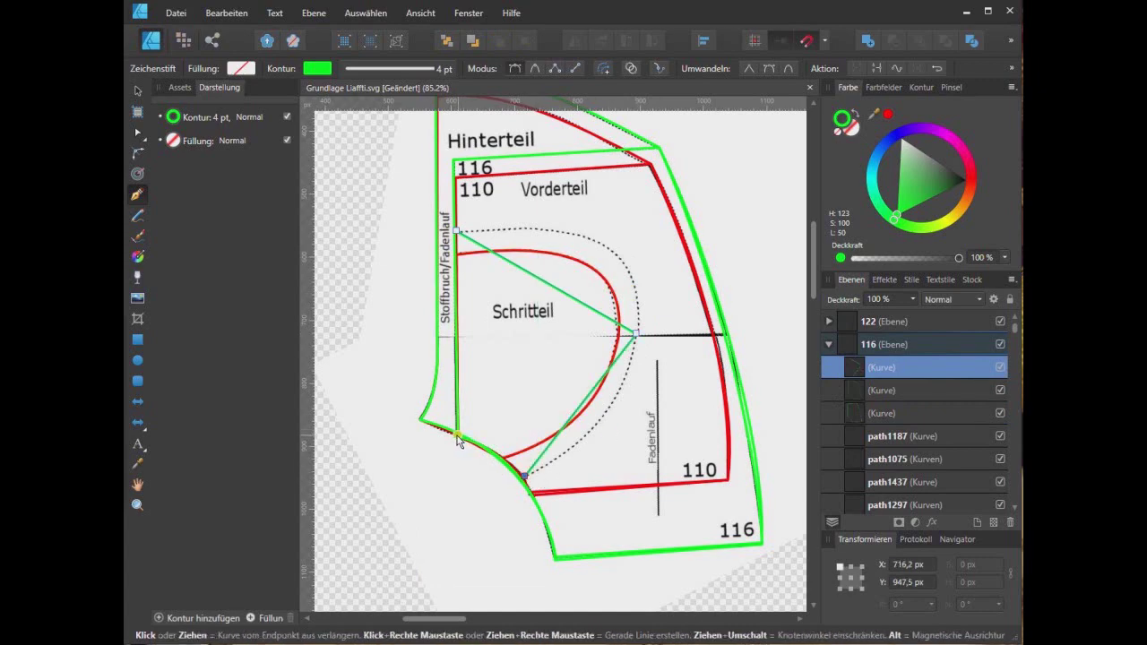
pyautogui.click(457, 434)
pyautogui.click(456, 230)
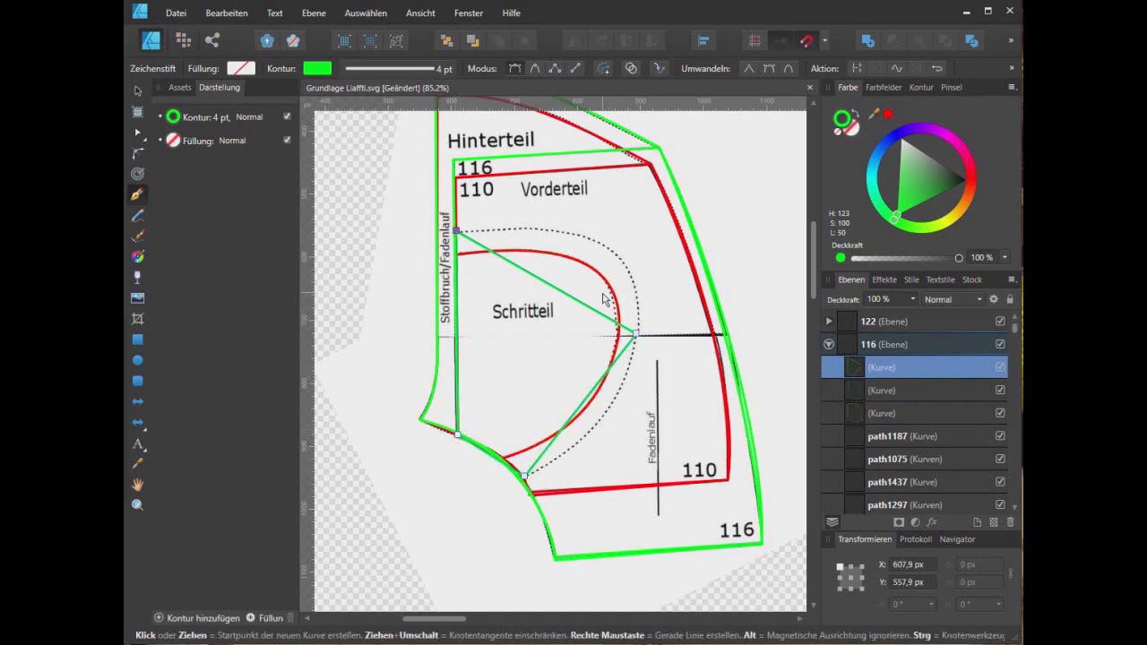
# - Bend the green path's upper and lower segments along the outer dotted line, then collapse layer 116
pyautogui.click(136, 133)
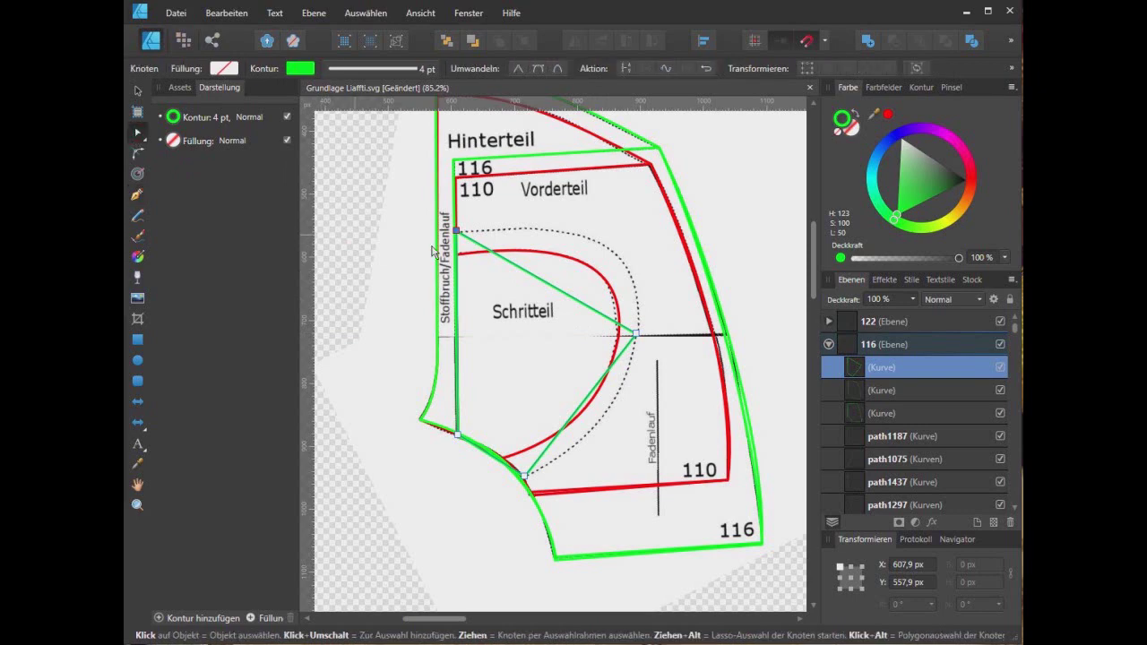
pyautogui.moveTo(566, 294); pyautogui.dragTo(611, 250)
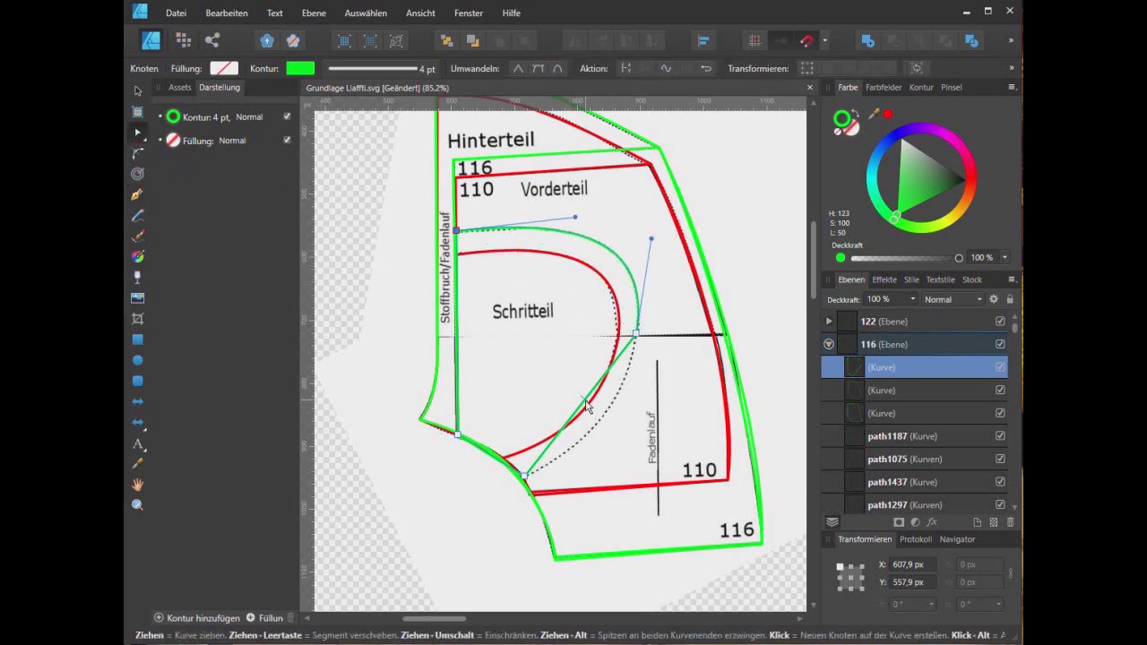
pyautogui.moveTo(589, 404); pyautogui.dragTo(601, 425)
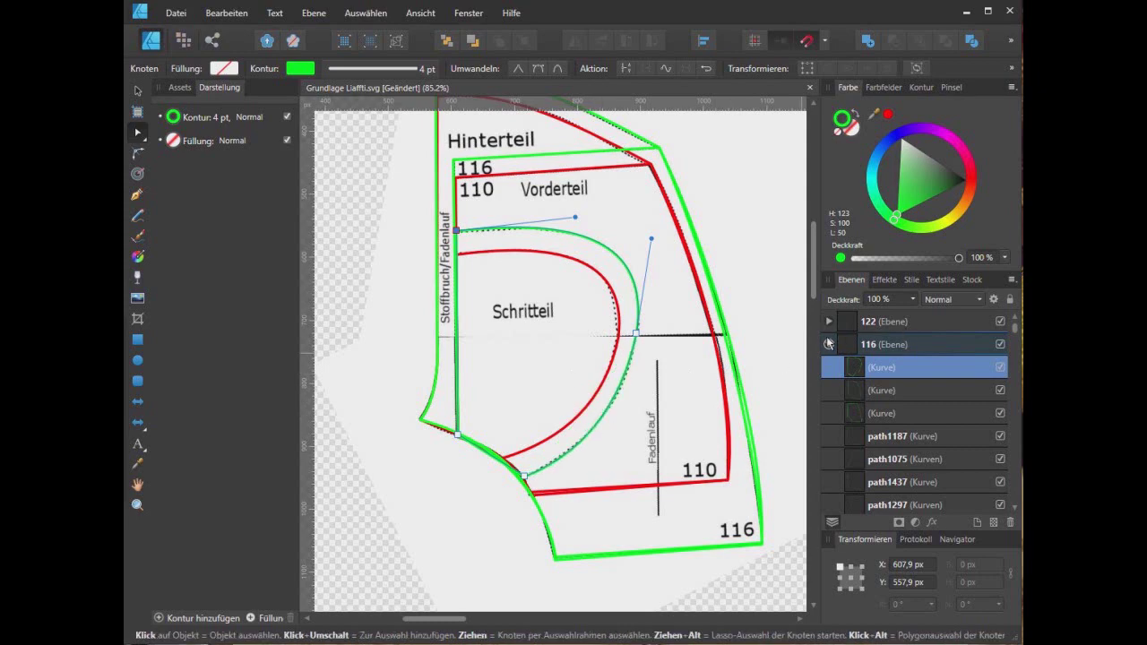
pyautogui.click(830, 346)
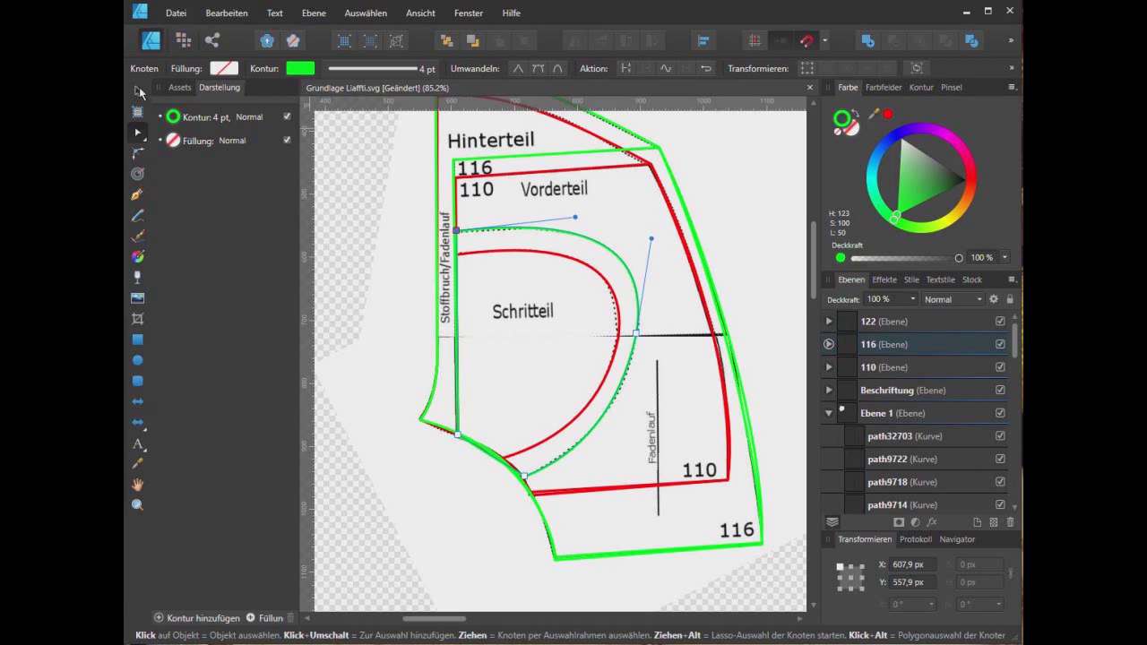
pyautogui.click(136, 90)
# - Add a 'Hinterteil' text label near the top of the page
pyautogui.click(754, 183)
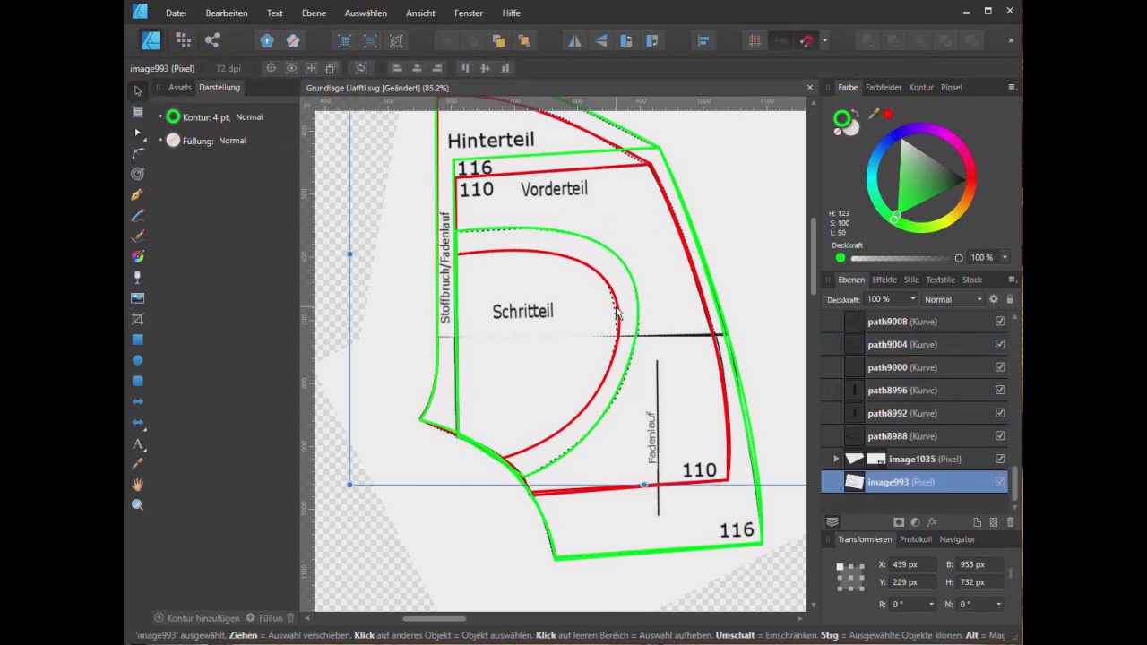
pyautogui.scroll(1, 616, 311)
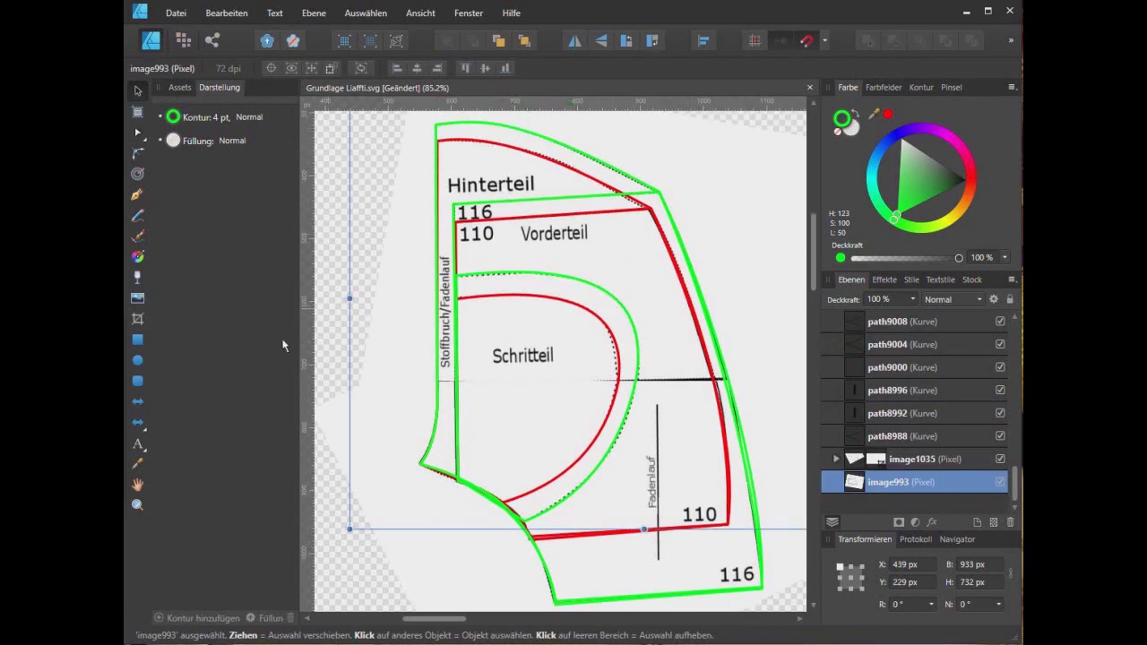
pyautogui.click(139, 445)
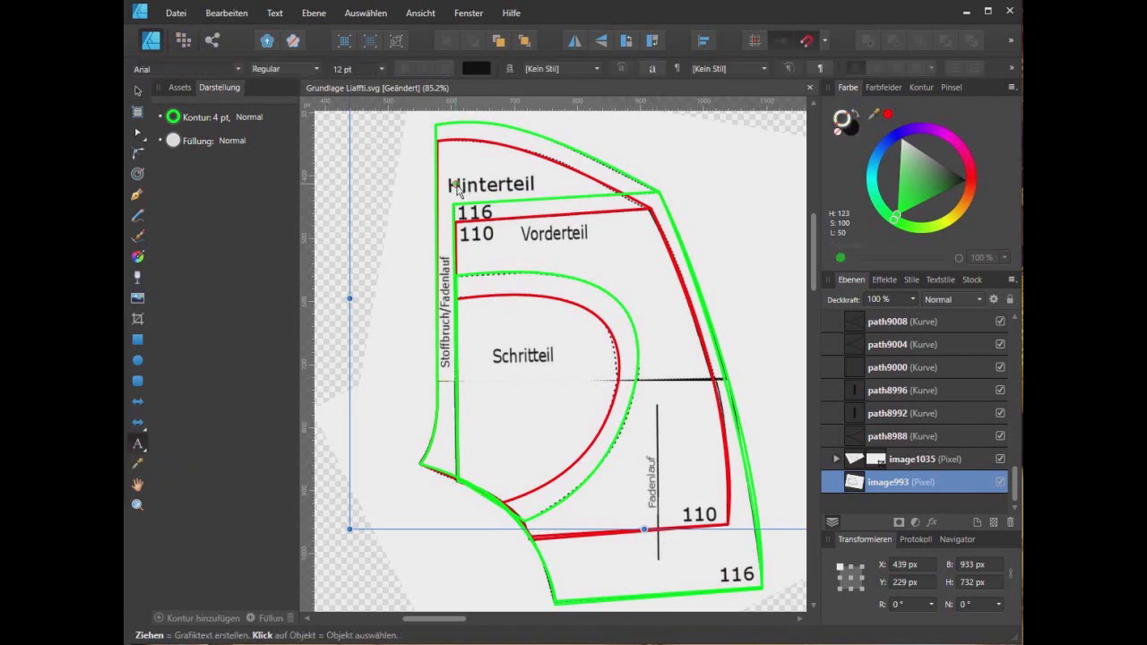
pyautogui.click(453, 185)
pyautogui.write('Hinter')
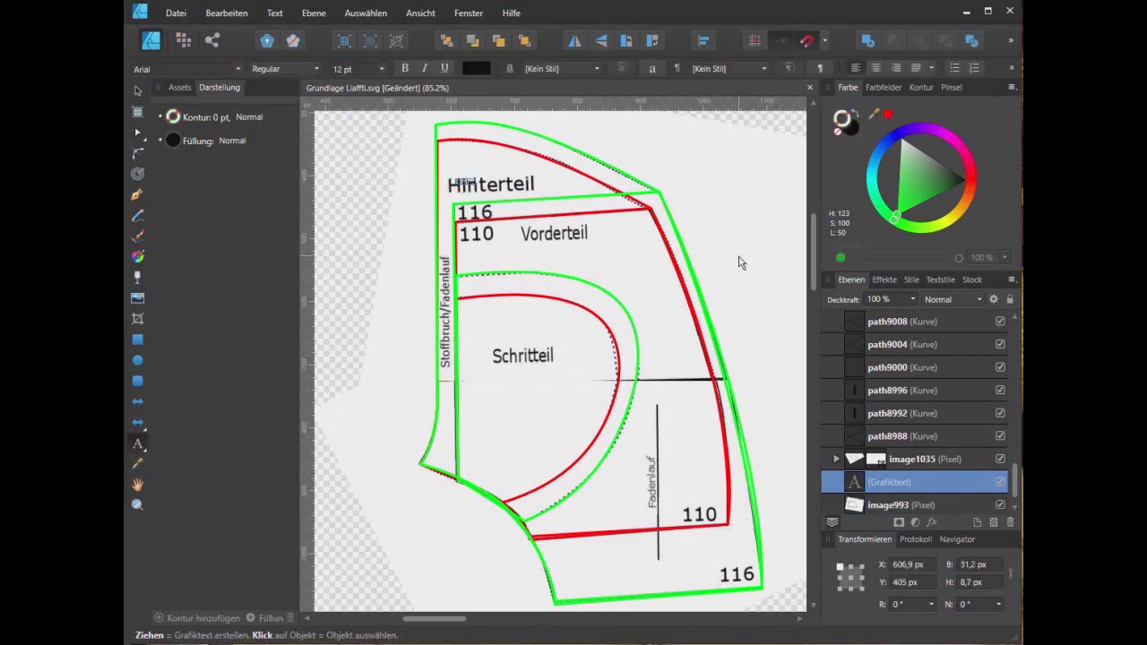
pyautogui.write('teil')
pyautogui.press('Escape')
# - Enlarge the Hinterteil text to about 66 pt, delete it, then undo to restore it in Beschriftung
pyautogui.click(138, 91)
pyautogui.moveTo(494, 189)
pyautogui.mouseDown()
pyautogui.moveTo(620, 212)
pyautogui.moveTo(615, 153)
pyautogui.moveTo(714, 145)
pyautogui.mouseUp()
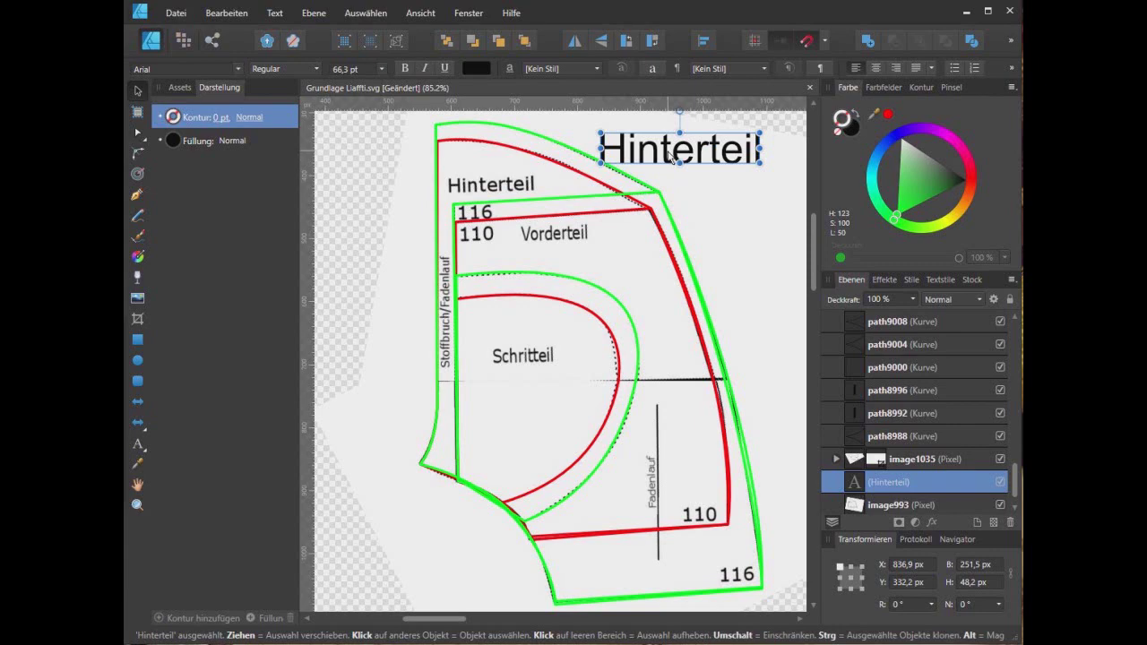
pyautogui.press('Delete')
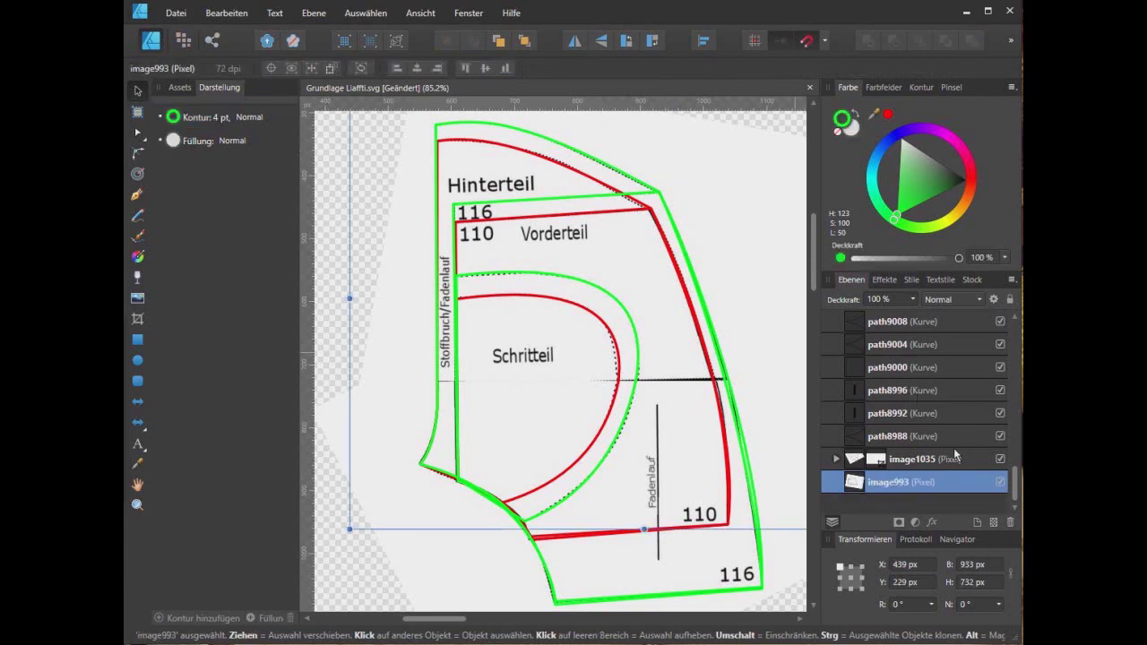
pyautogui.moveTo(1016, 483); pyautogui.dragTo(1012, 329)
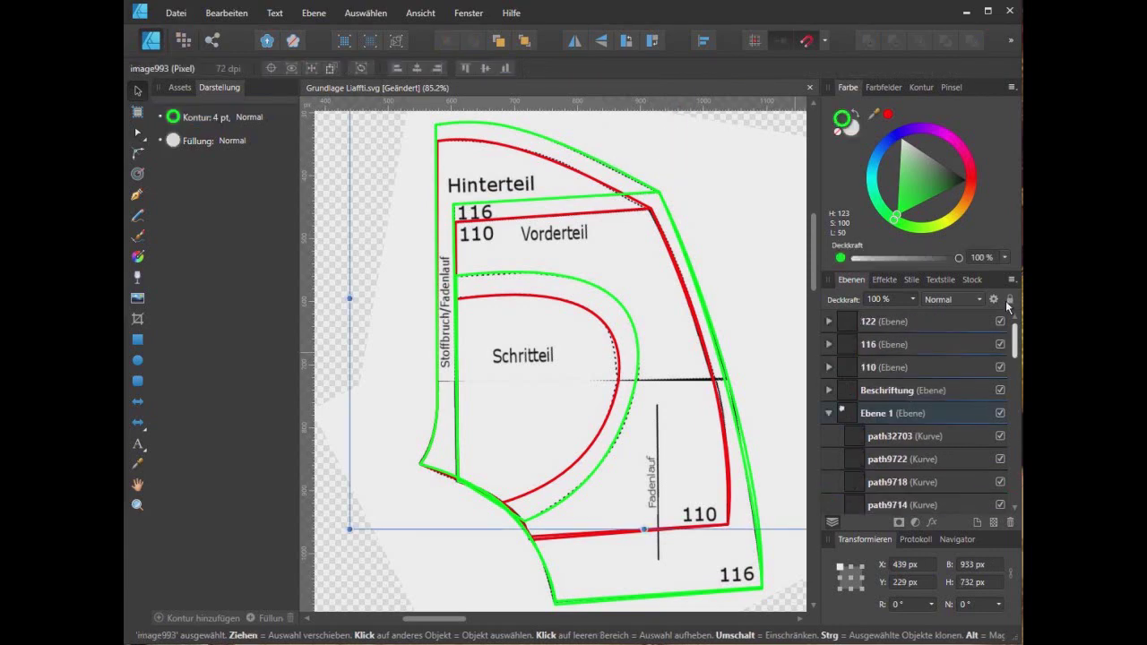
pyautogui.click(909, 395)
pyautogui.hotkey('ctrl', 'z')
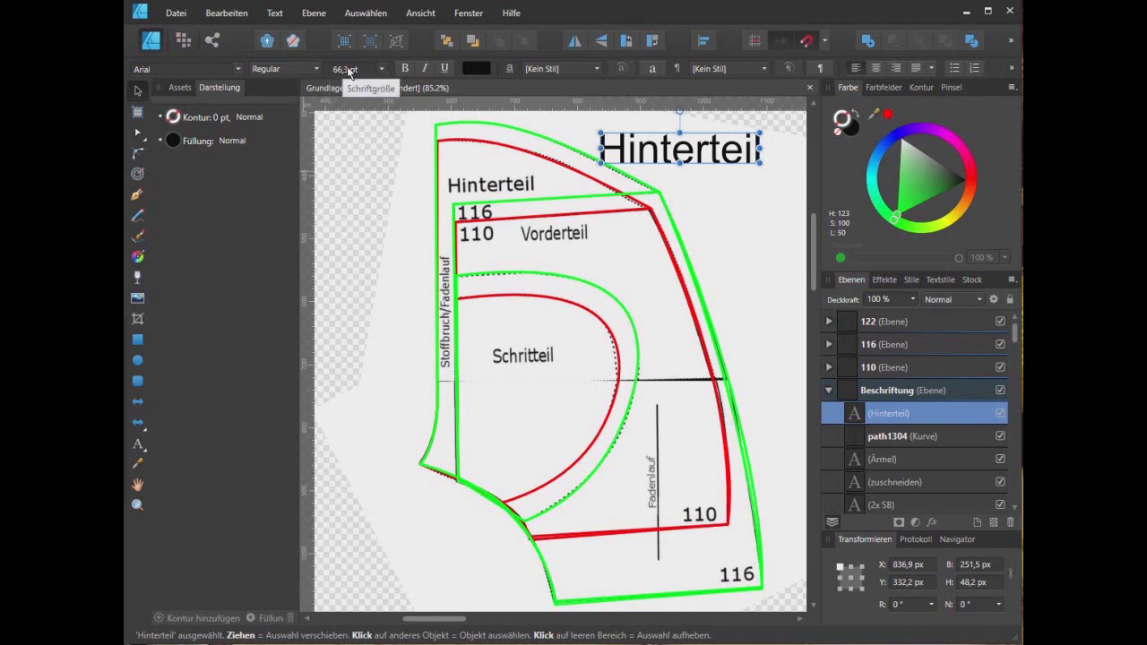
# - Set the Hinterteil label to 32 pt and bold
pyautogui.click(349, 70)
pyautogui.write('32')
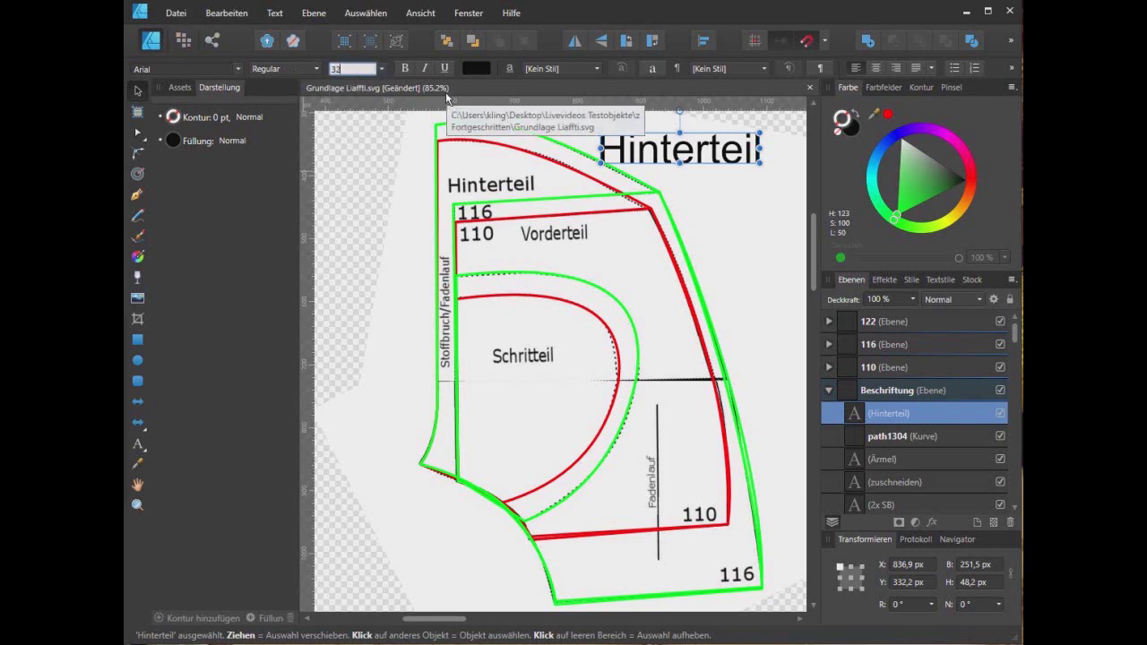
pyautogui.press('Return')
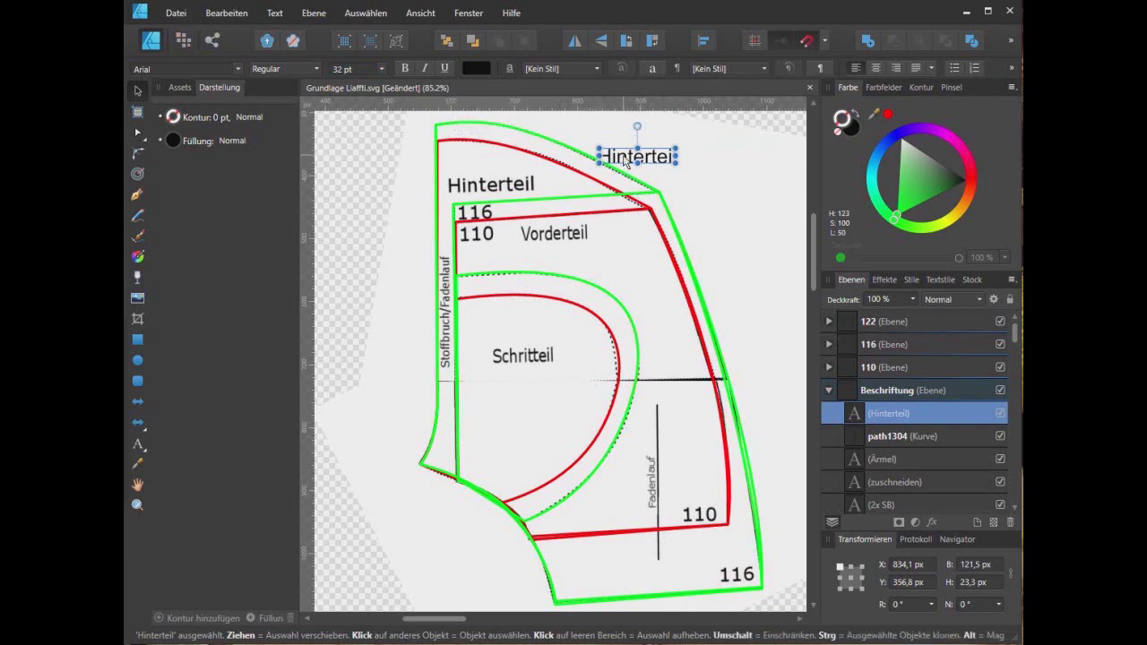
pyautogui.click(403, 69)
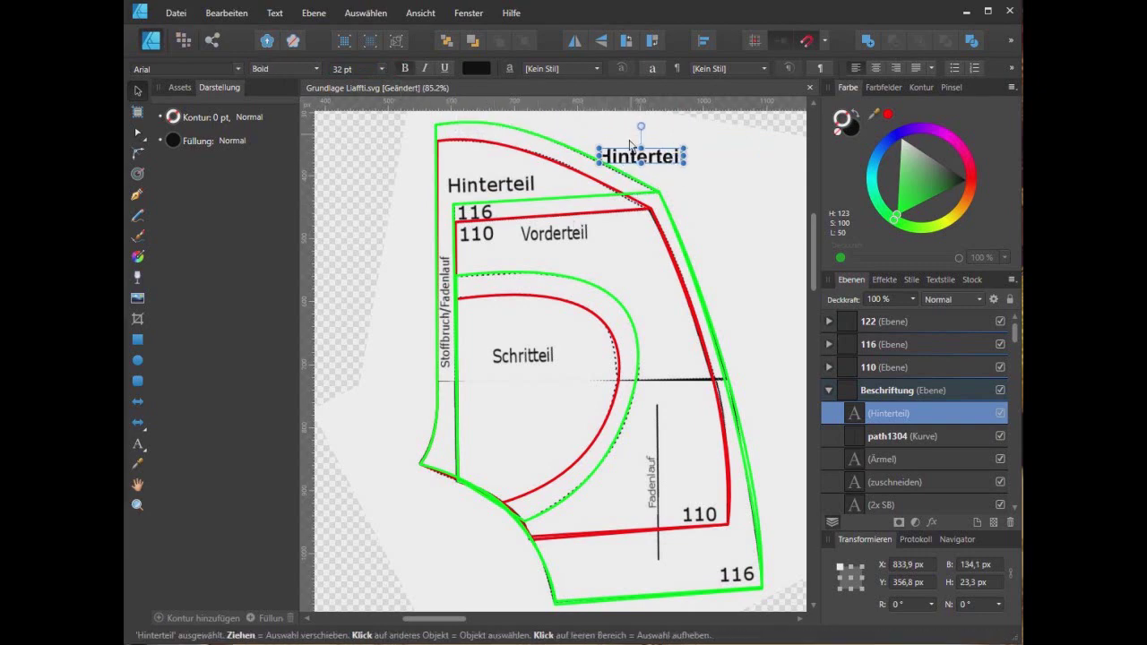
# - Move the bold label over the scanned Hinterteil label and deselect it
pyautogui.moveTo(630, 163); pyautogui.dragTo(480, 179)
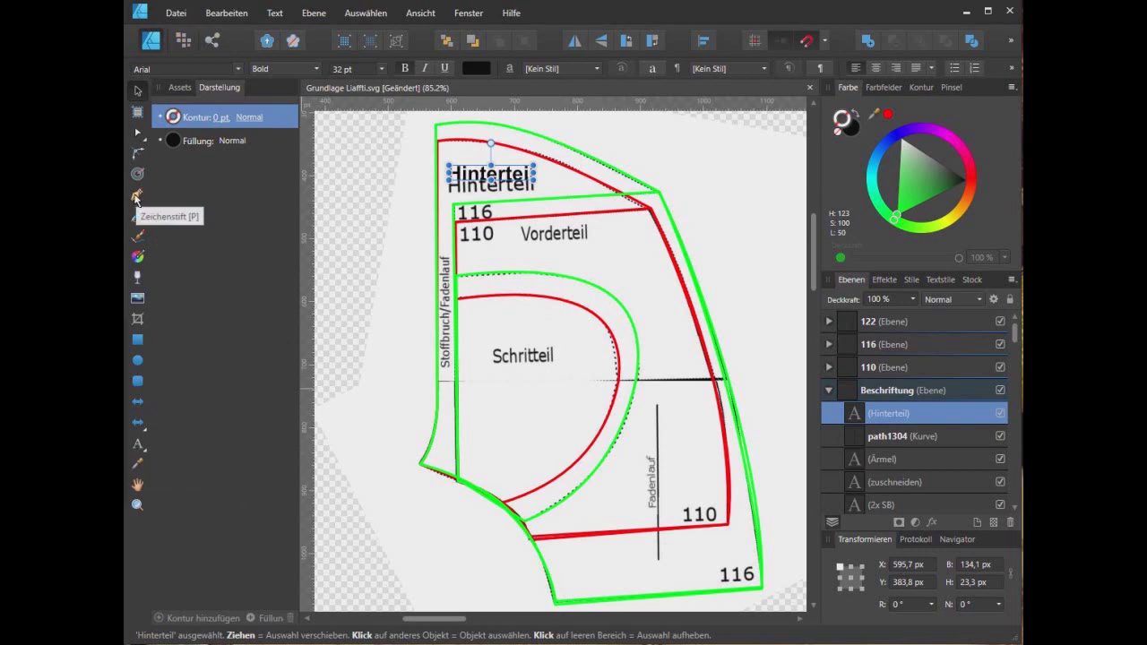
pyautogui.click(136, 196)
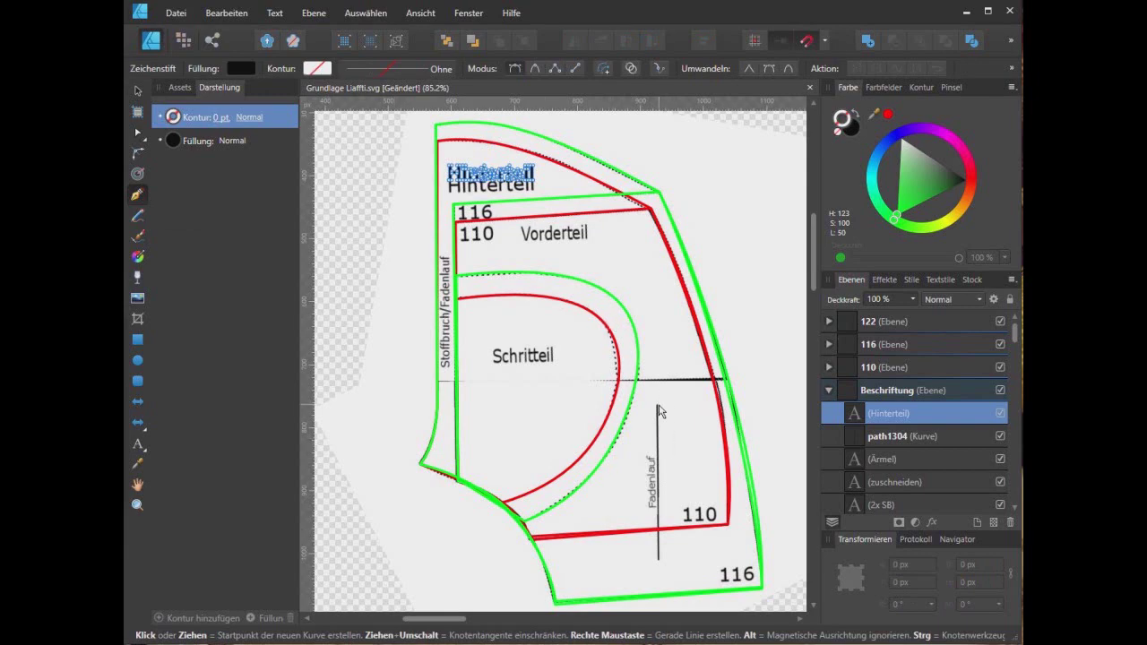
pyautogui.click(137, 90)
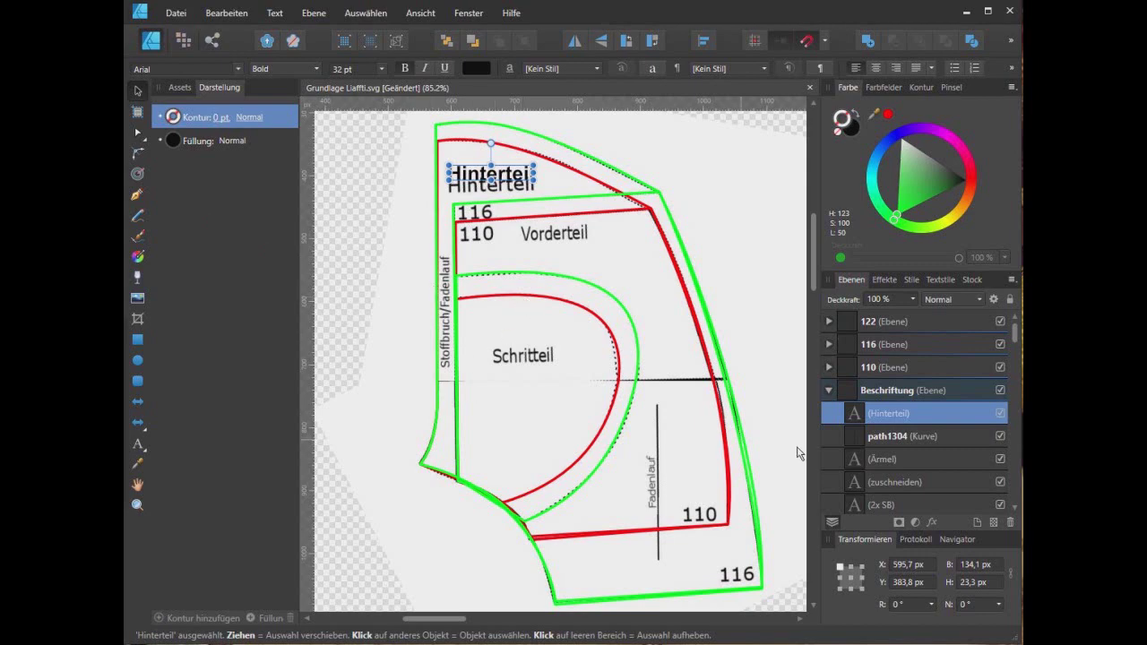
pyautogui.click(357, 255)
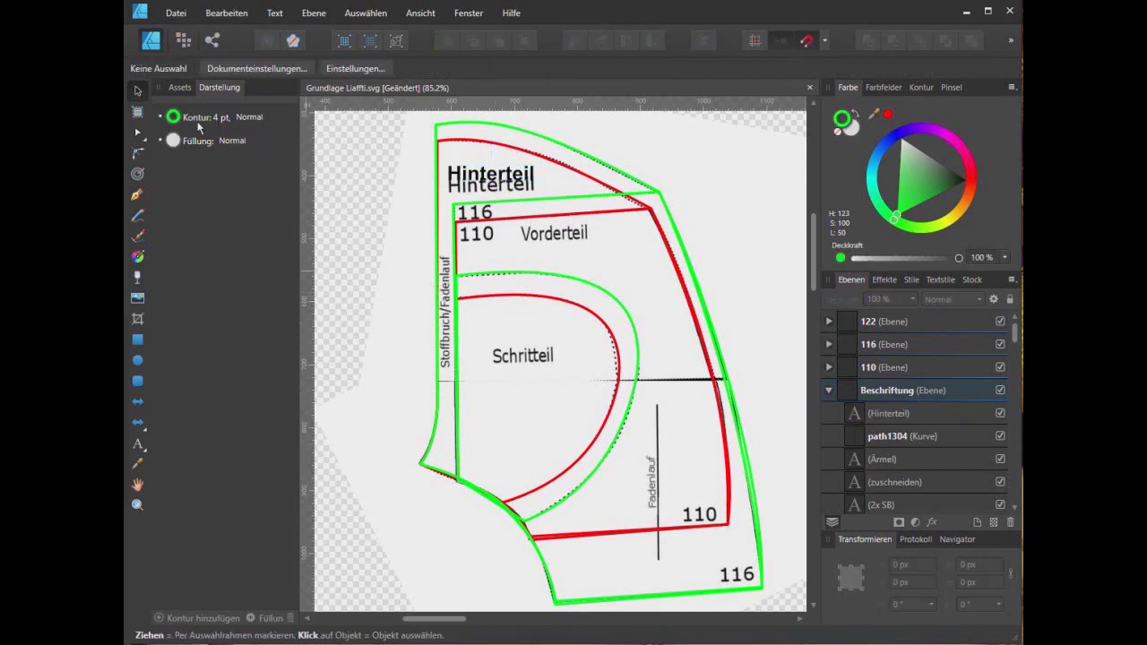
# - Draw a straight line along the vertical Fadenlauf grain line from its top to its bottom
pyautogui.click(137, 194)
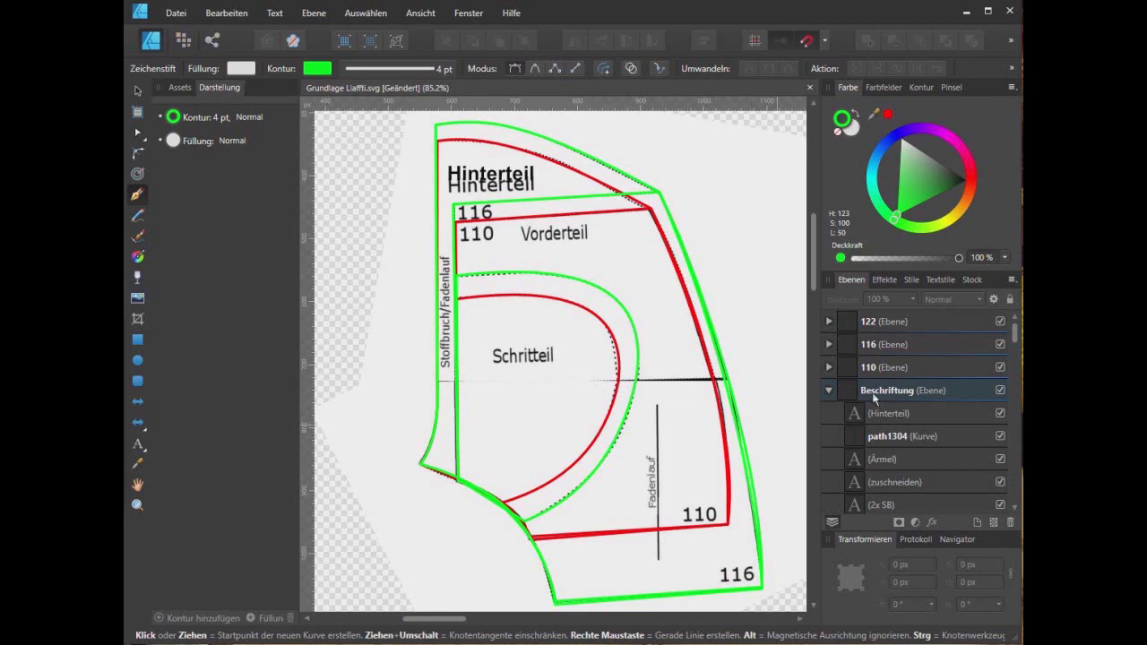
pyautogui.click(657, 408)
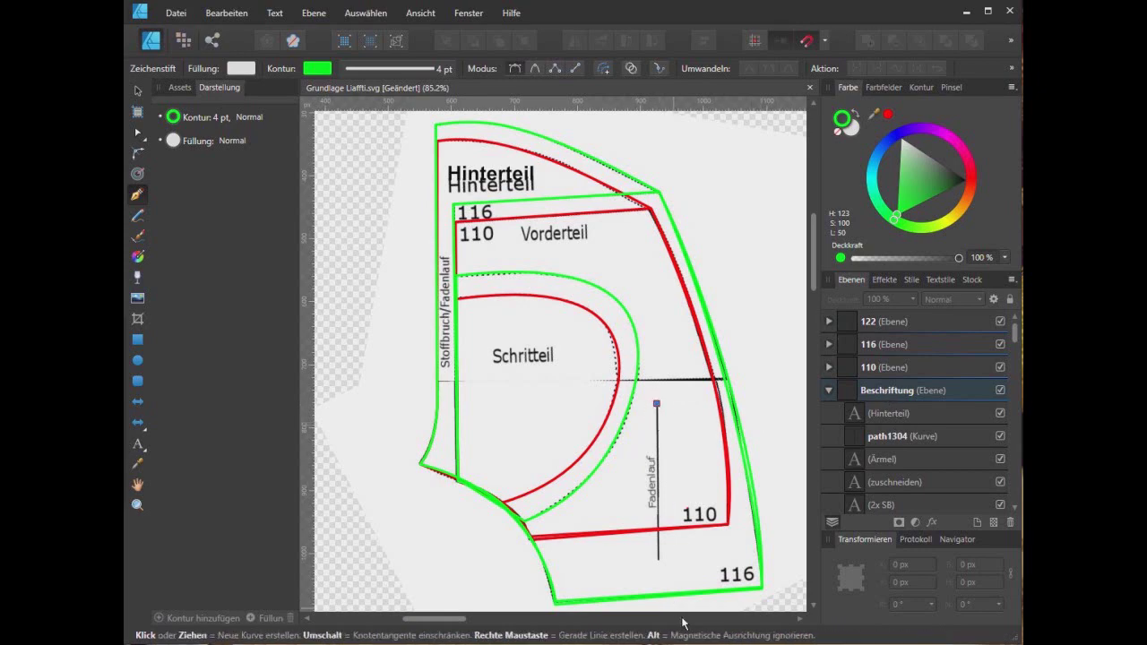
pyautogui.click(658, 558)
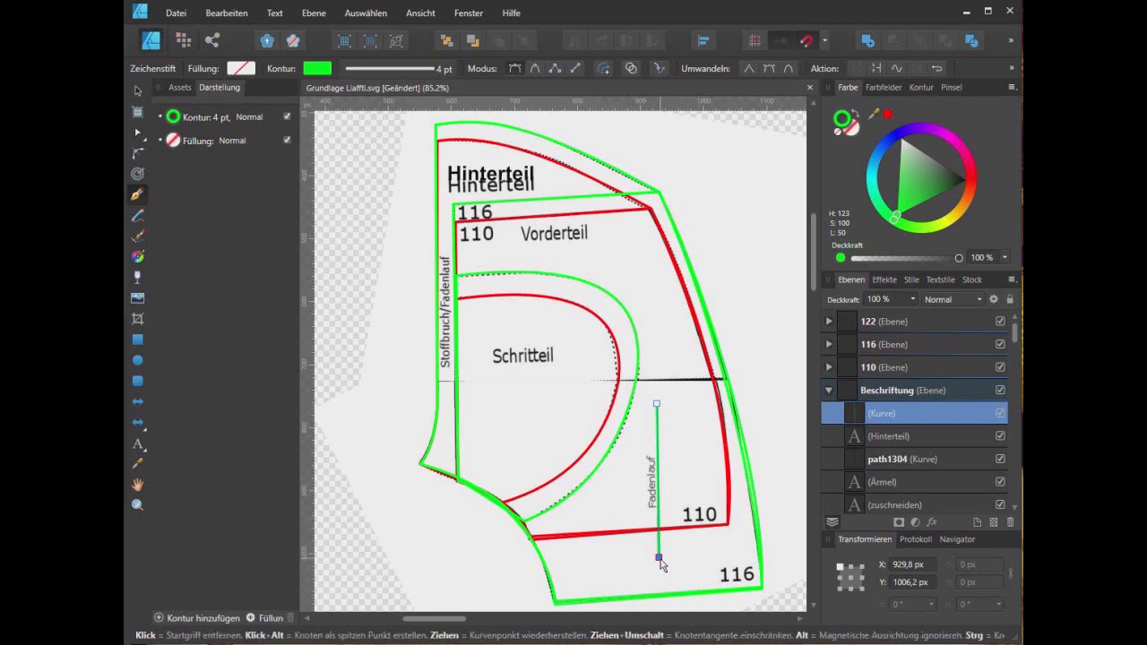
pyautogui.press('Escape')
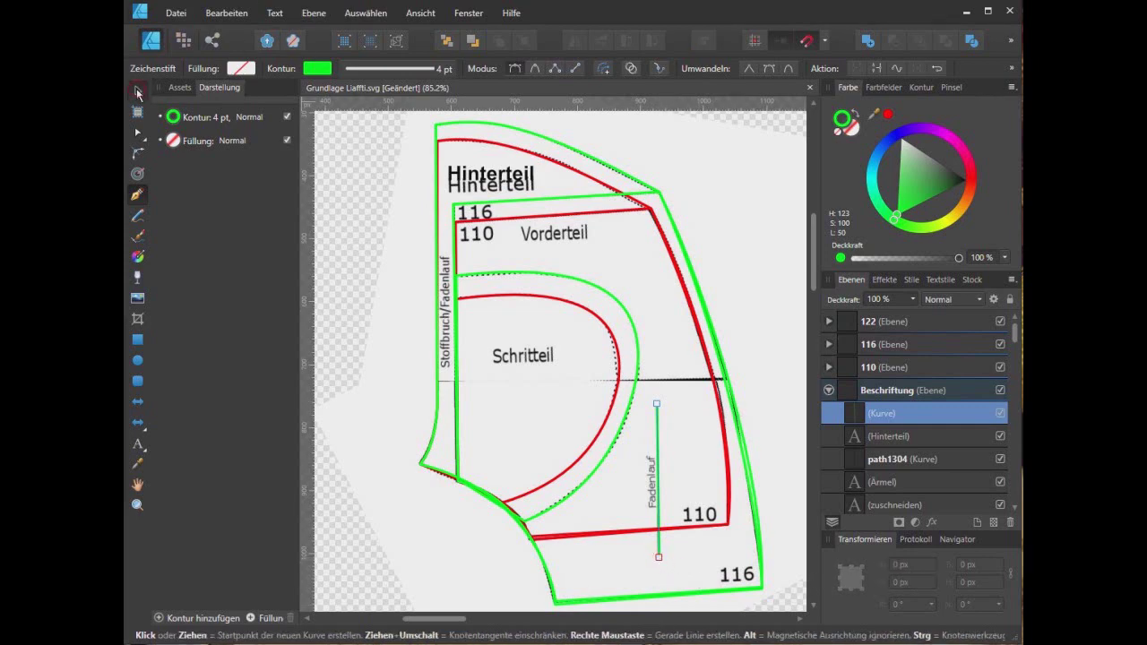
pyautogui.click(137, 91)
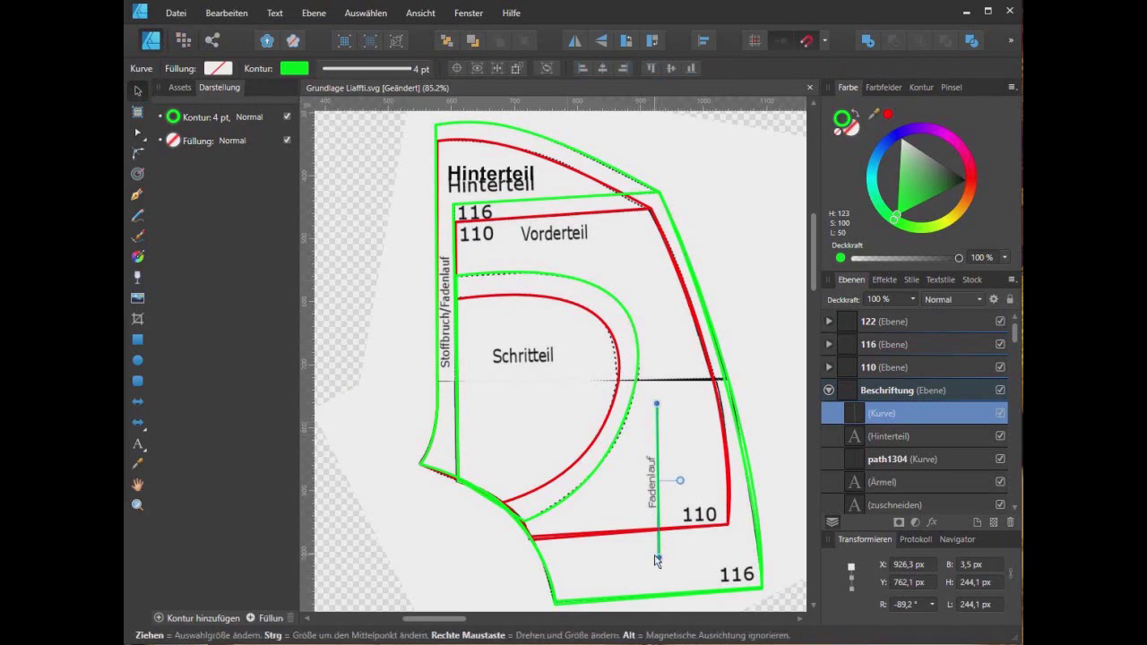
# - Give the grain line an end arrowhead in the stroke settings, scaled to 300 %
pyautogui.moveTo(663, 445); pyautogui.dragTo(689, 458)
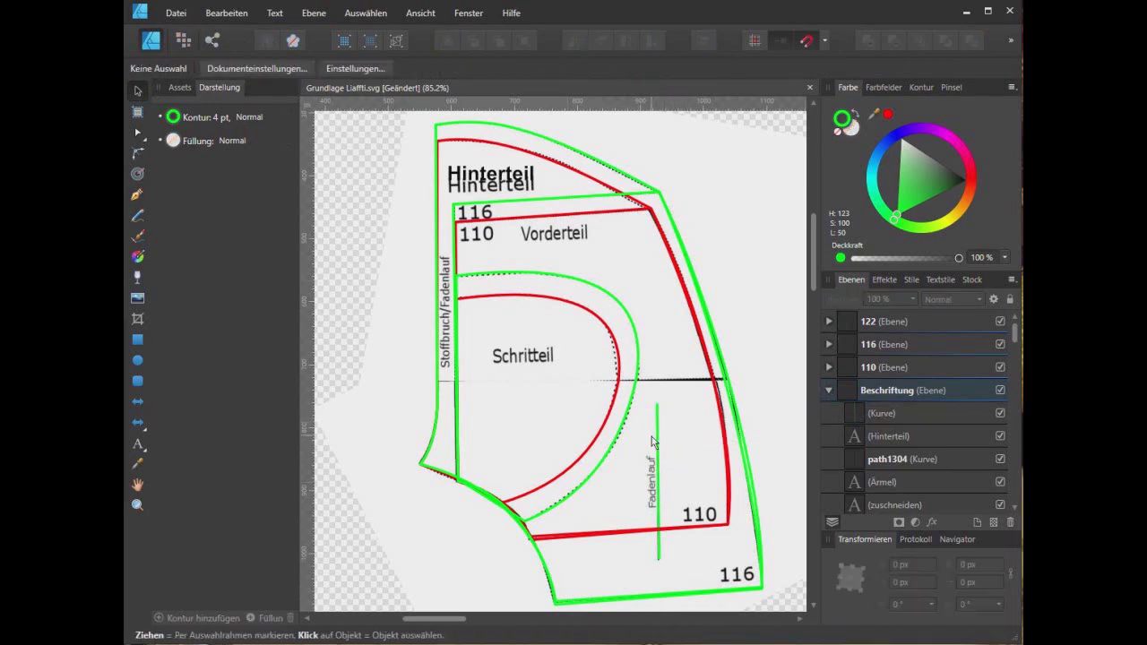
pyautogui.click(658, 439)
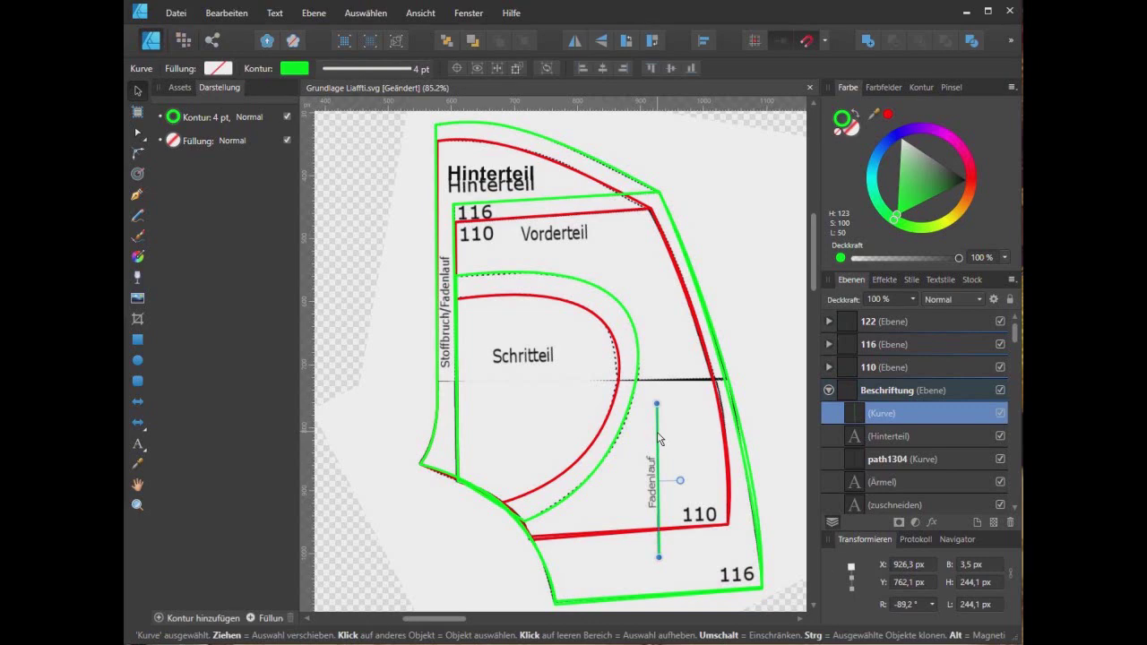
pyautogui.click(921, 87)
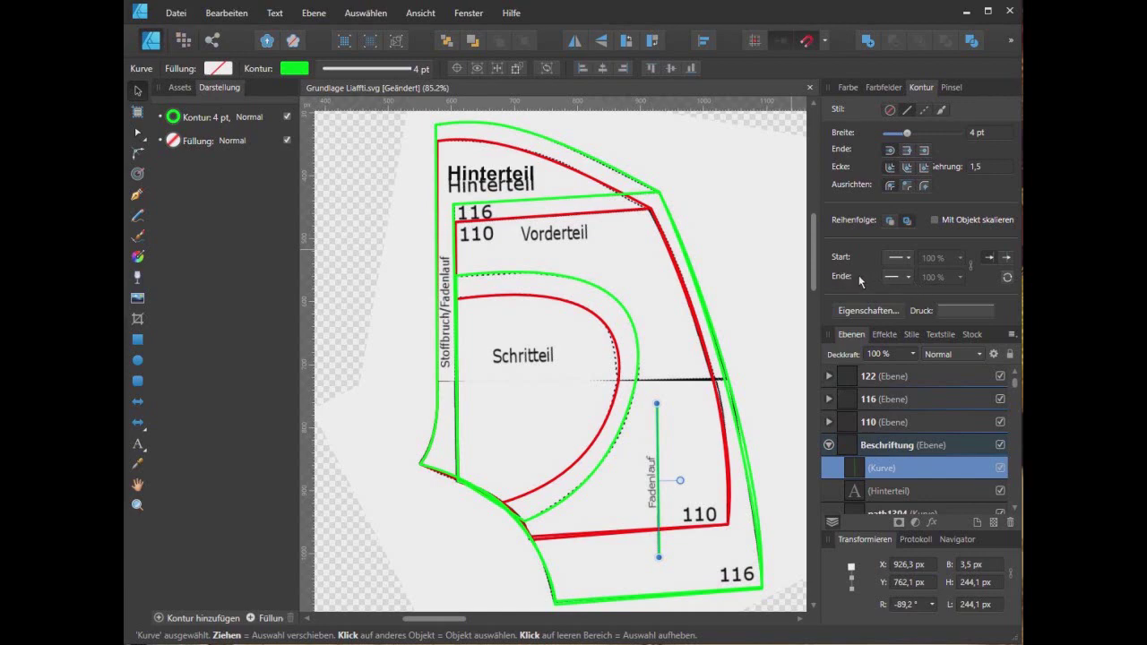
pyautogui.click(908, 277)
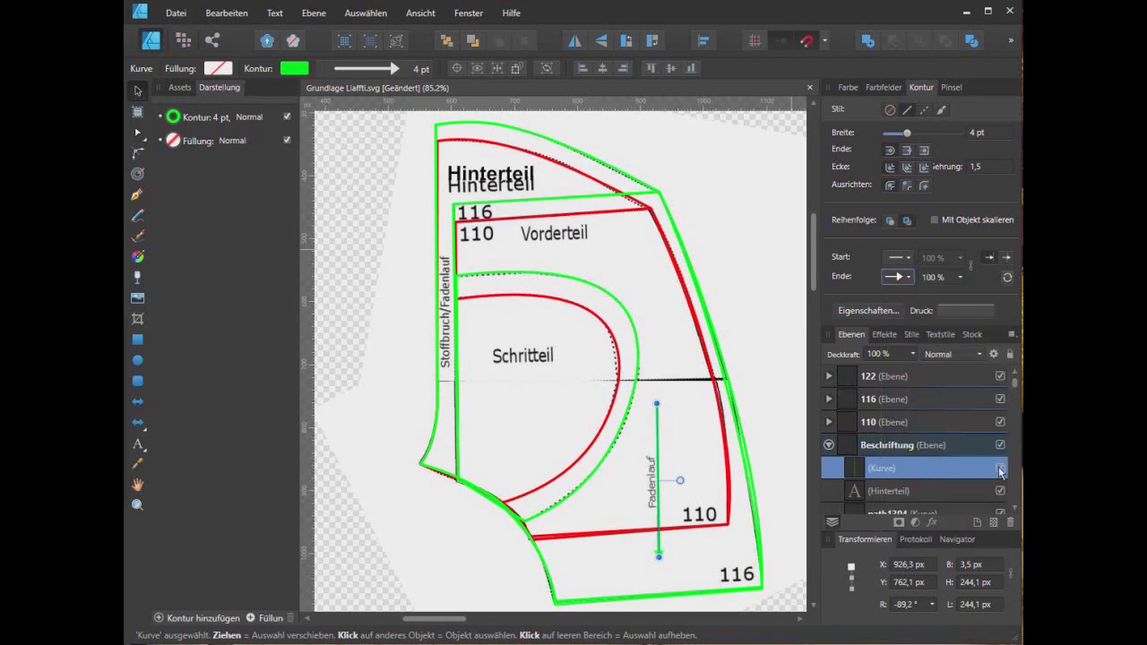
pyautogui.click(927, 280)
pyautogui.write('300')
pyautogui.press('Return')
pyautogui.click(628, 530)
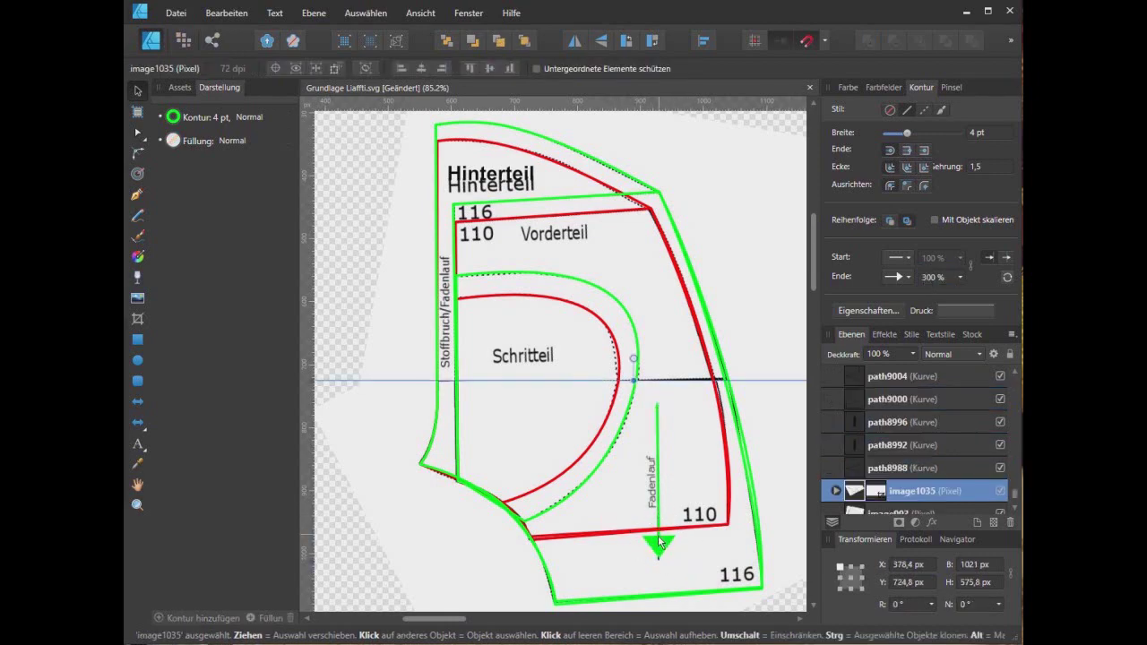
pyautogui.click(658, 535)
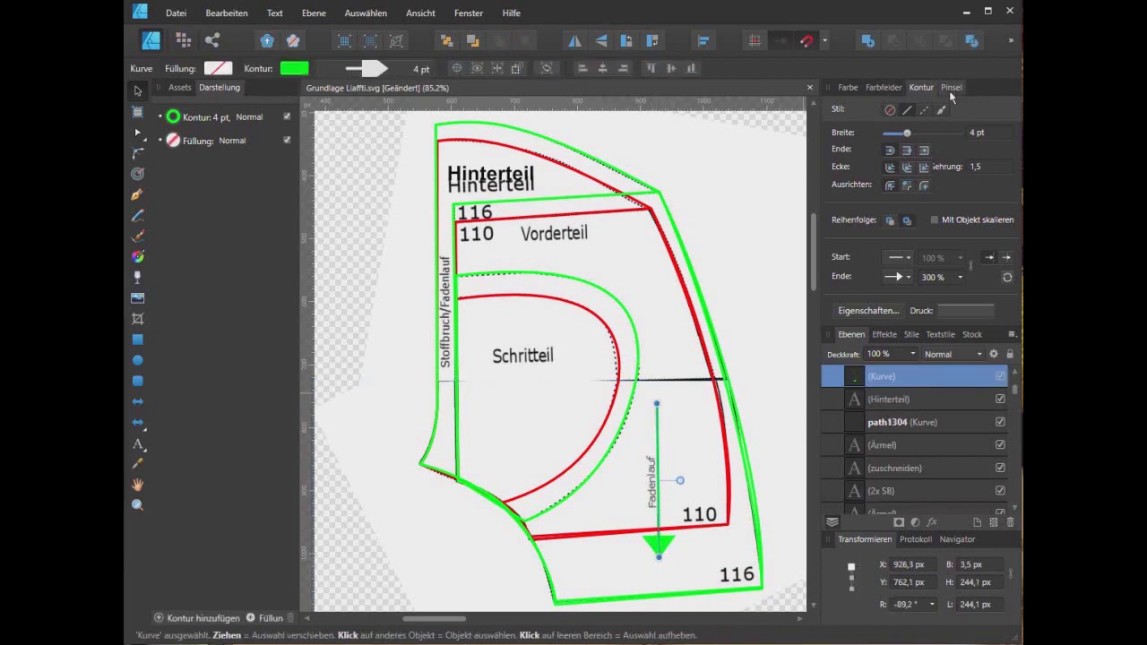
# - Change the grain-line arrow's stroke colour from green to black on the colour wheel
pyautogui.click(884, 88)
pyautogui.click(848, 87)
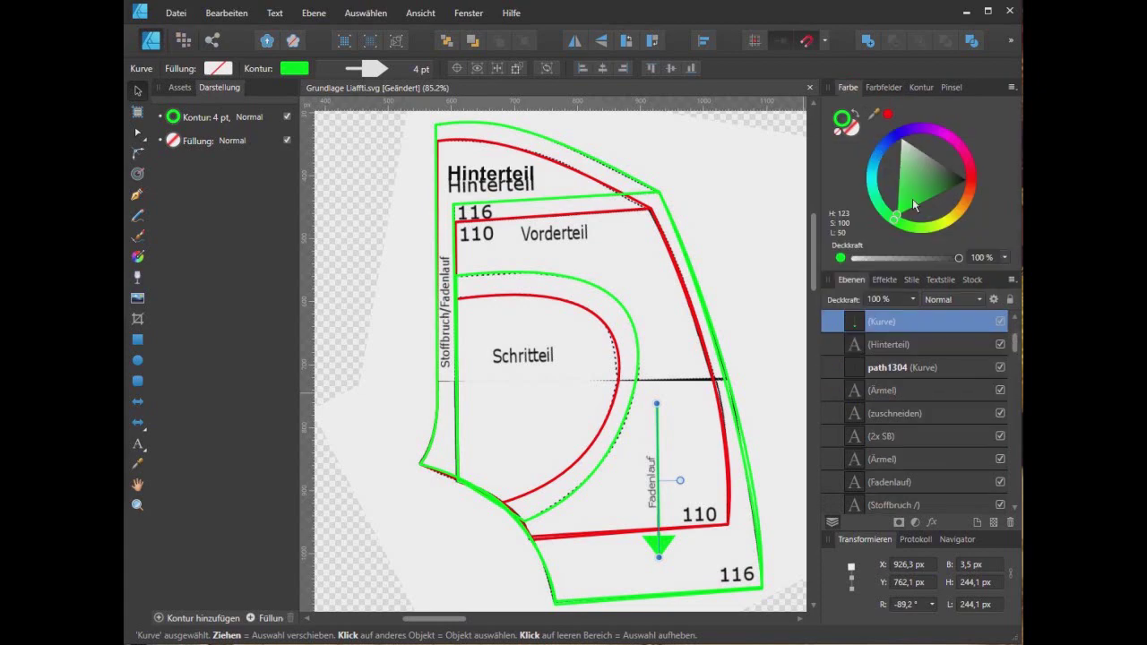
pyautogui.click(965, 180)
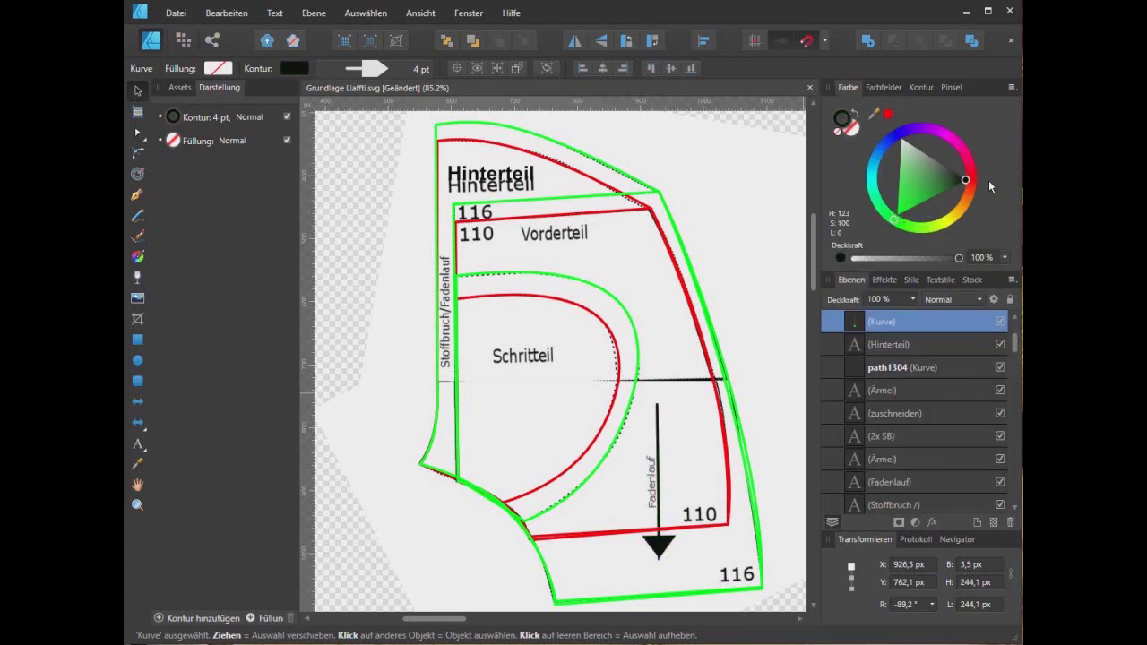
pyautogui.click(750, 309)
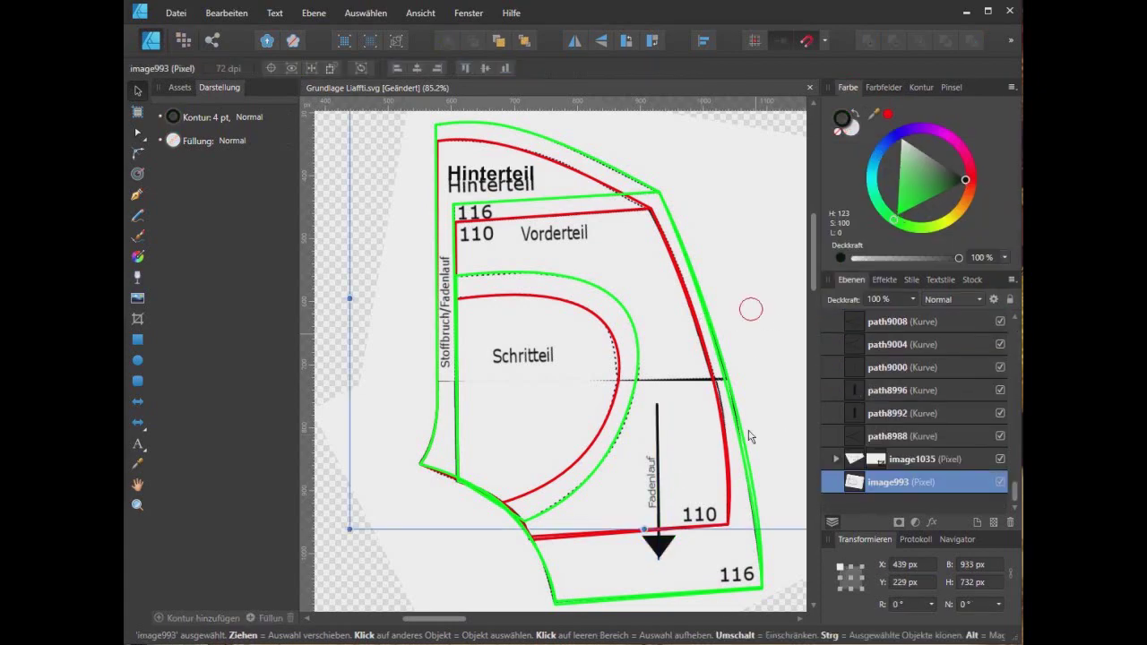